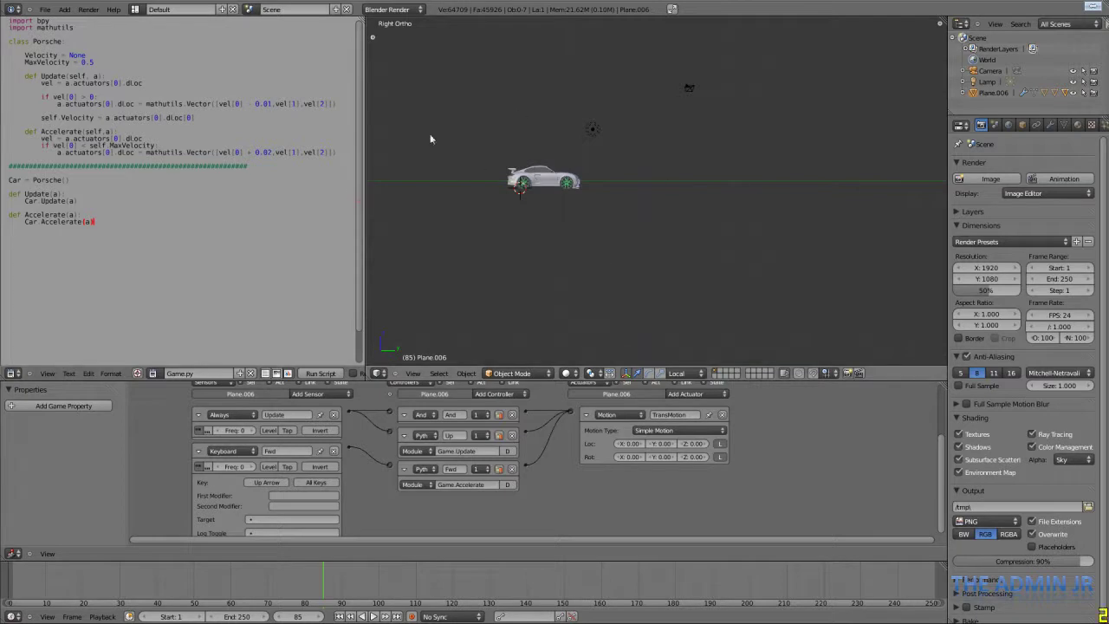
- Review the Porsche class's Update and Accelerate methods in Game.py, the logic bricks, and the car model
{"action": "left_click", "coordinate": [208, 154]}
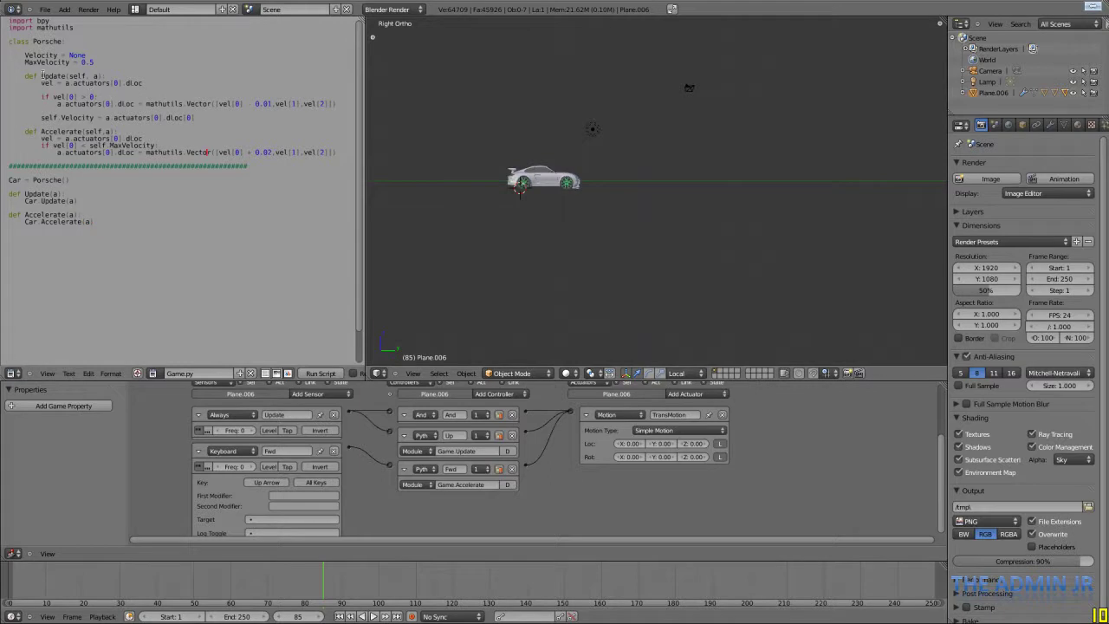
{"action": "left_click_drag", "start_coordinate": [43, 76], "coordinate": [199, 117]}
{"action": "left_click", "coordinate": [200, 117]}
{"action": "scroll", "coordinate": [566, 435], "scroll_direction": "up", "scroll_amount": 2}
{"action": "scroll", "coordinate": [566, 435], "scroll_direction": "down", "scroll_amount": 2}
{"action": "middle_click_drag", "start_coordinate": [596, 434], "coordinate": [455, 435]}
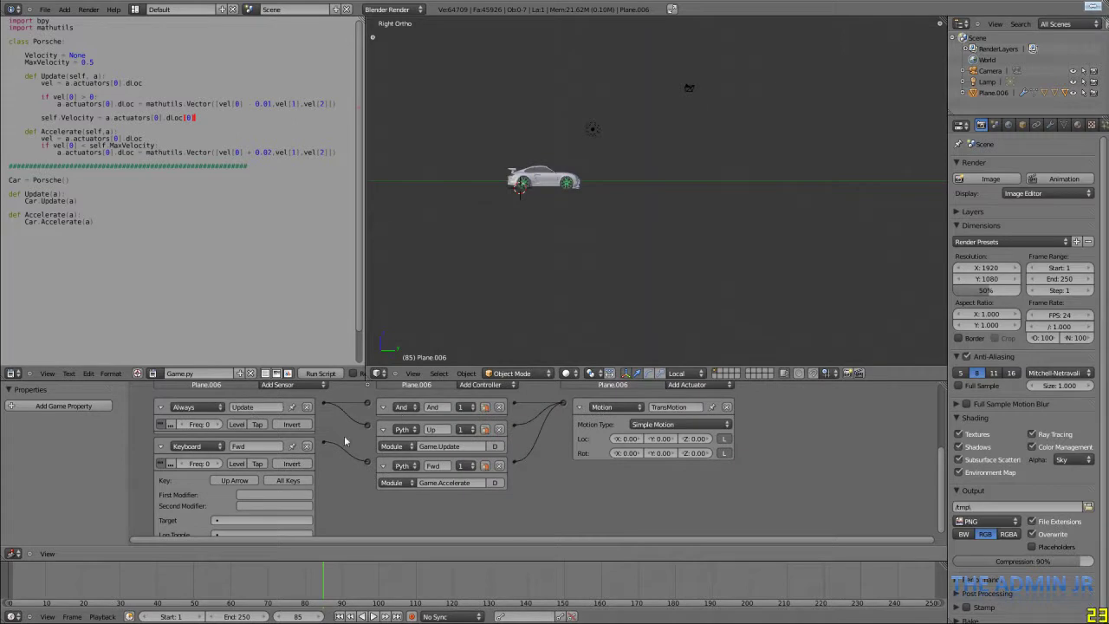
{"action": "scroll", "coordinate": [578, 224], "scroll_direction": "up", "scroll_amount": 3}
{"action": "scroll", "coordinate": [491, 166], "scroll_direction": "up", "scroll_amount": 4}
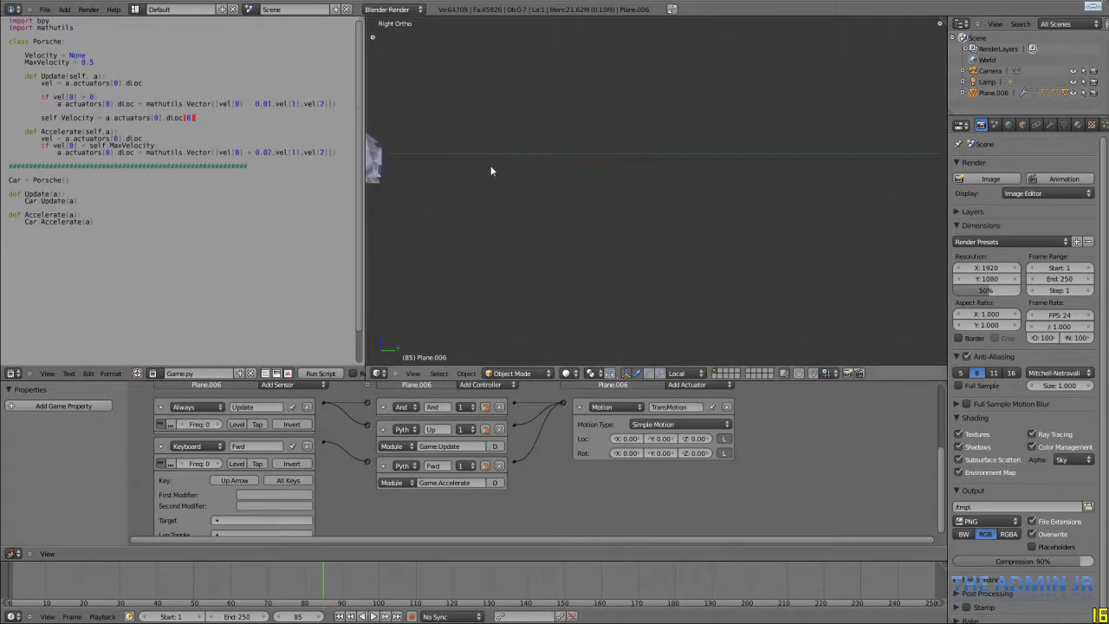
{"action": "middle_click_drag", "start_coordinate": [491, 165], "coordinate": [724, 207], "text": "shift"}
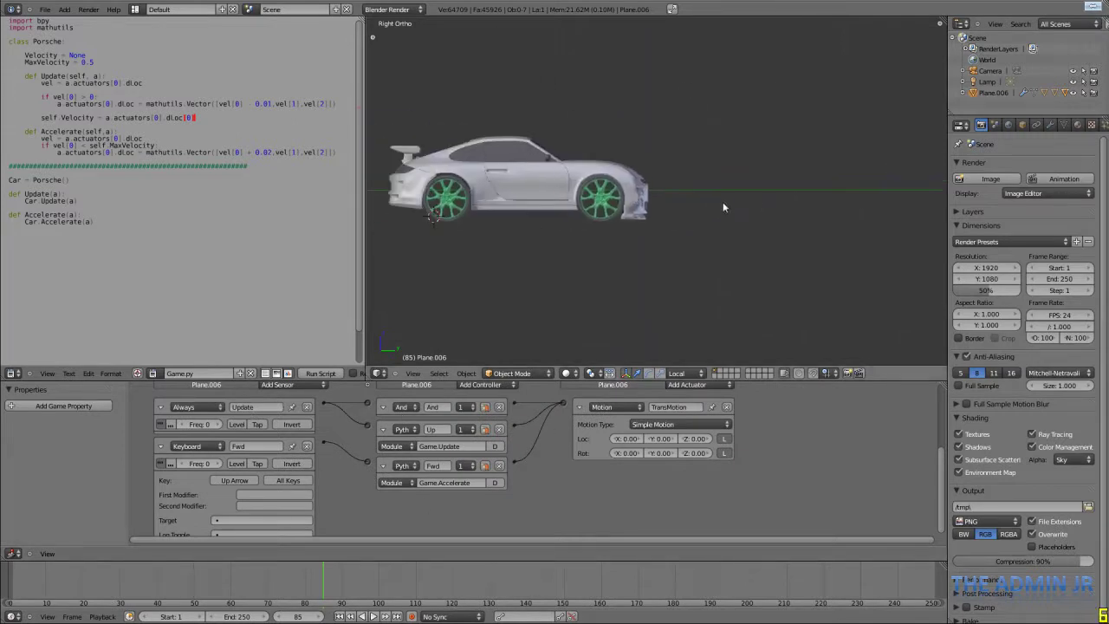
- Clear the car selection and save the file over the existing version
{"action": "right_click", "coordinate": [524, 185]}
{"action": "key", "text": "a"}
{"action": "key", "text": "ctrl+s"}
{"action": "left_click", "coordinate": [580, 245]}
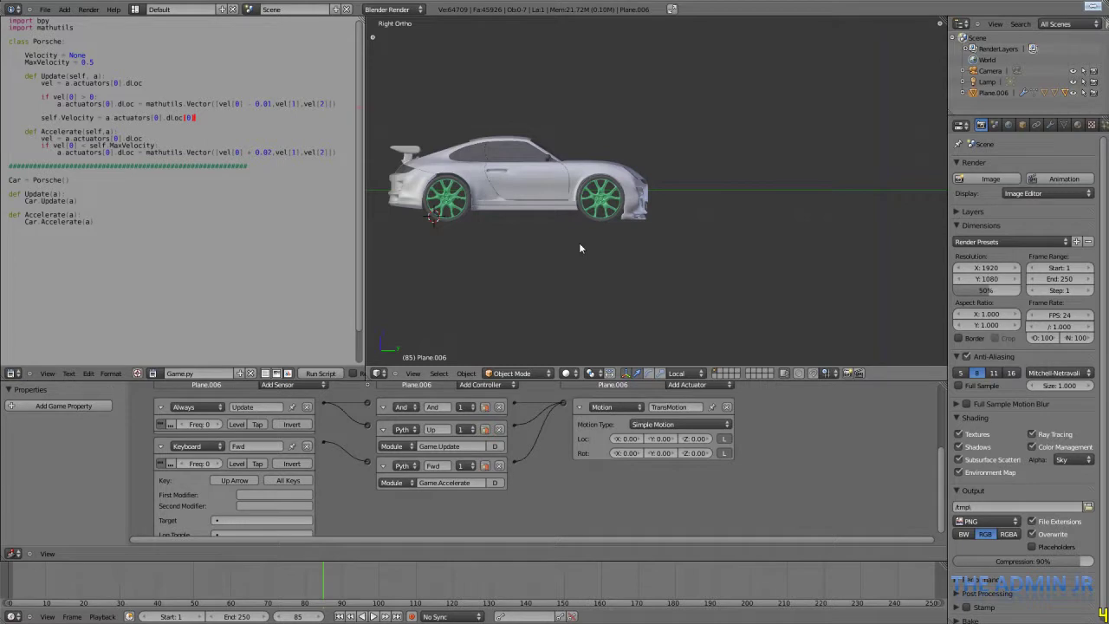
- Delete one of the overlapping rear wheels and the front wheels from the car
{"action": "scroll", "coordinate": [579, 245], "scroll_direction": "up", "scroll_amount": 4}
{"action": "middle_click_drag", "start_coordinate": [606, 207], "coordinate": [821, 205], "text": "shift"}
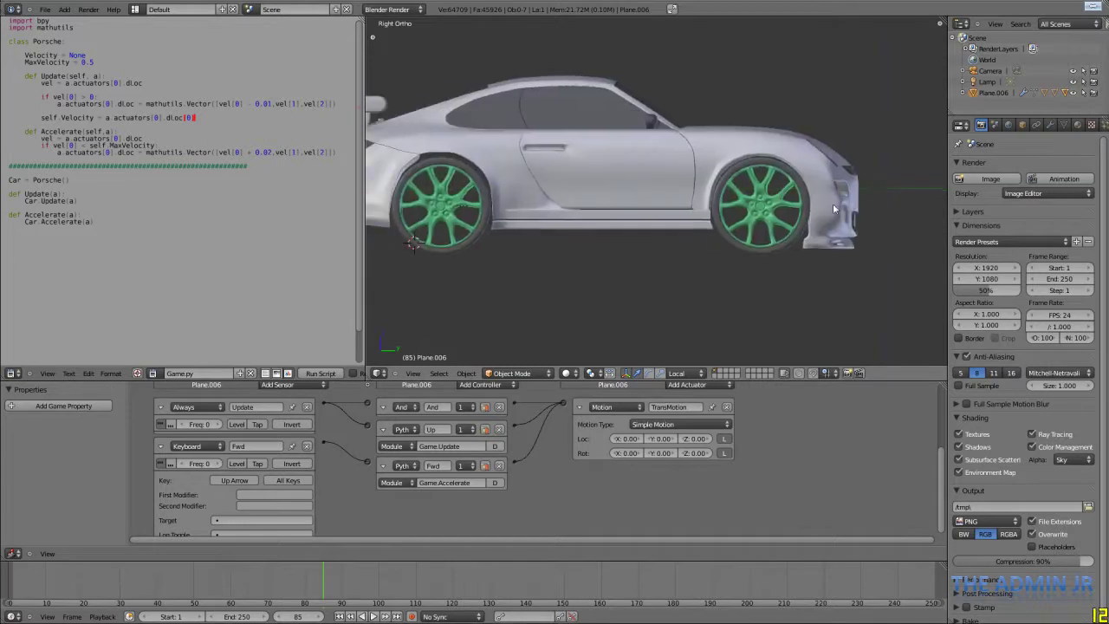
{"action": "scroll", "coordinate": [736, 213], "scroll_direction": "down", "scroll_amount": 1}
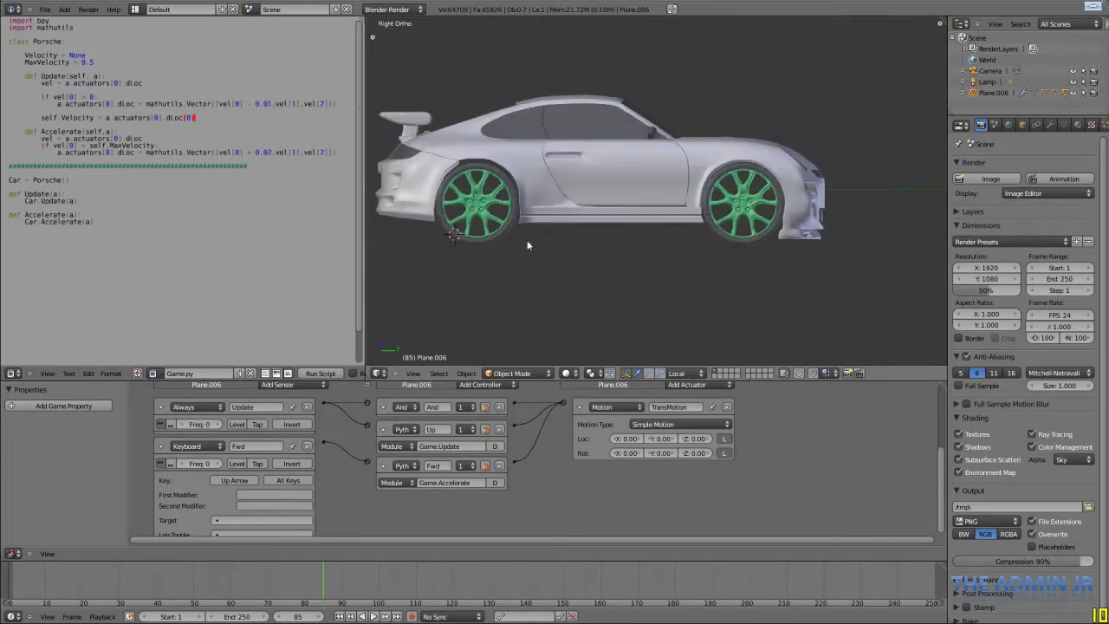
{"action": "scroll", "coordinate": [619, 301], "scroll_direction": "up", "scroll_amount": 1}
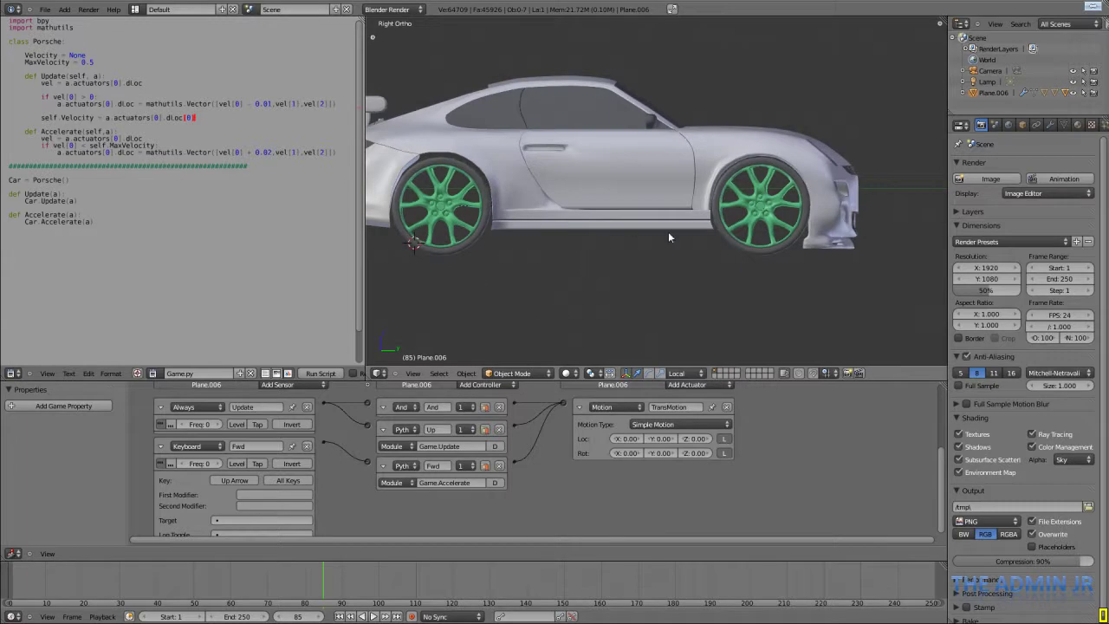
{"action": "right_click", "coordinate": [444, 249]}
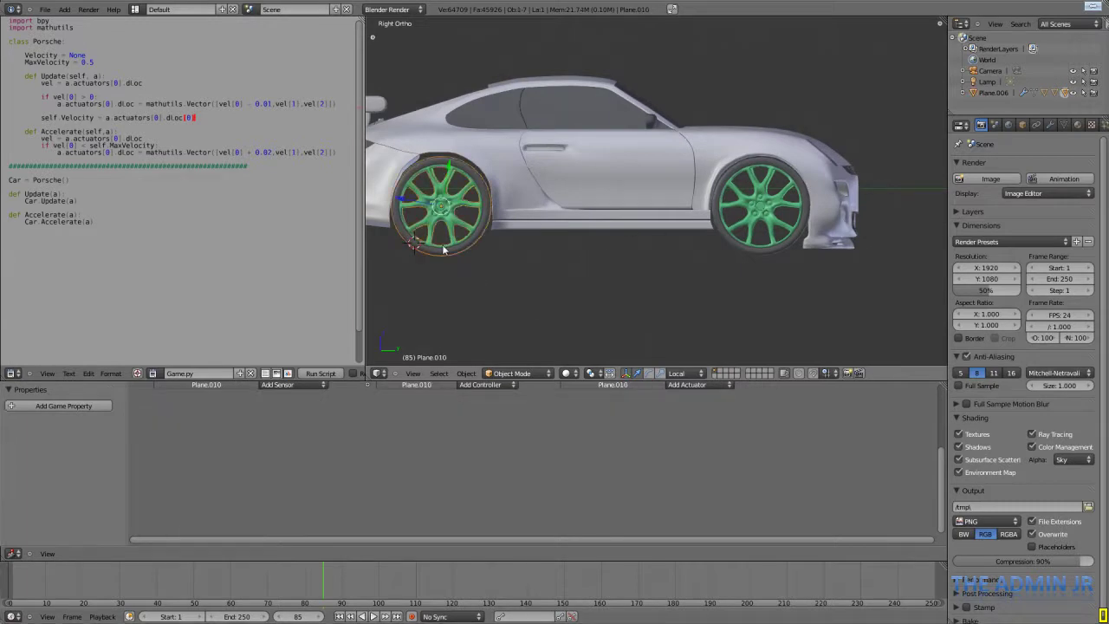
{"action": "key", "text": "x"}
{"action": "left_click", "coordinate": [441, 242]}
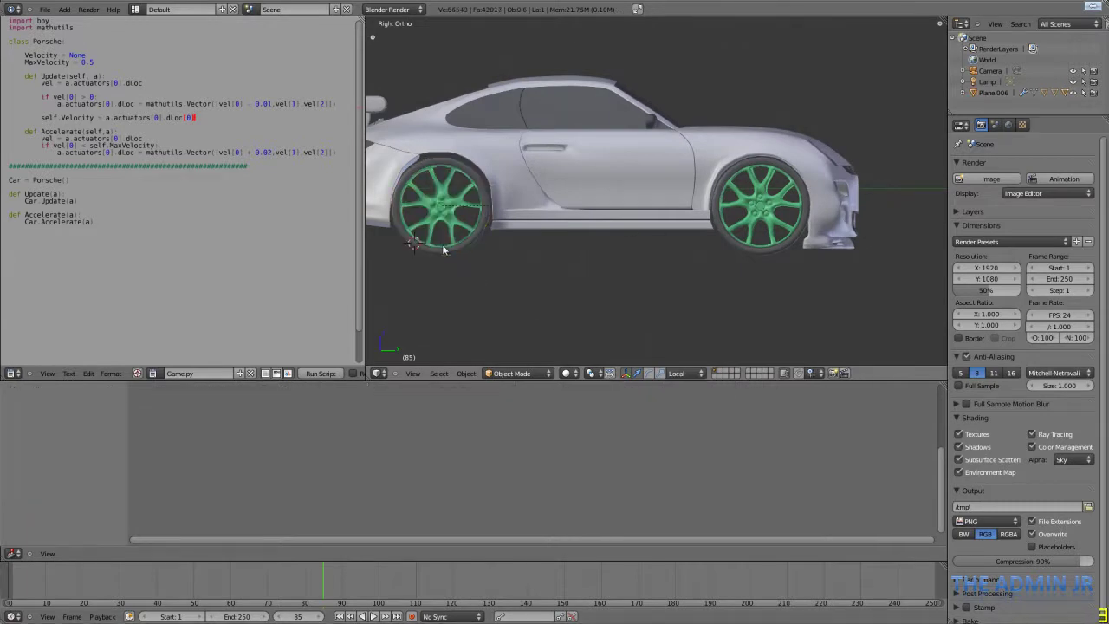
{"action": "right_click", "coordinate": [769, 211]}
{"action": "key", "text": "x"}
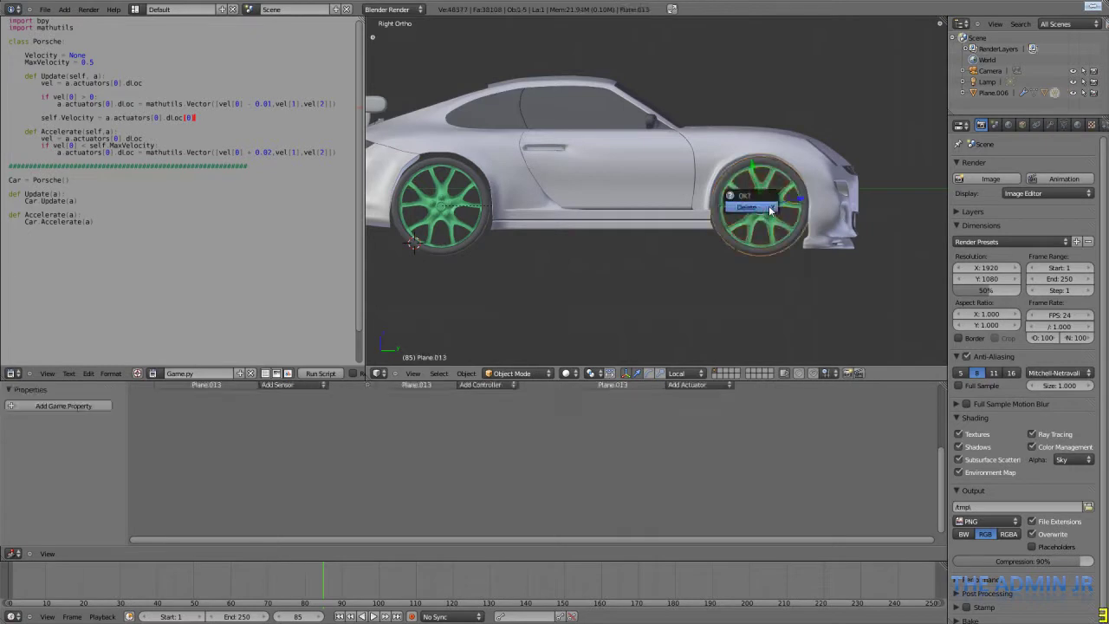
{"action": "left_click", "coordinate": [747, 208]}
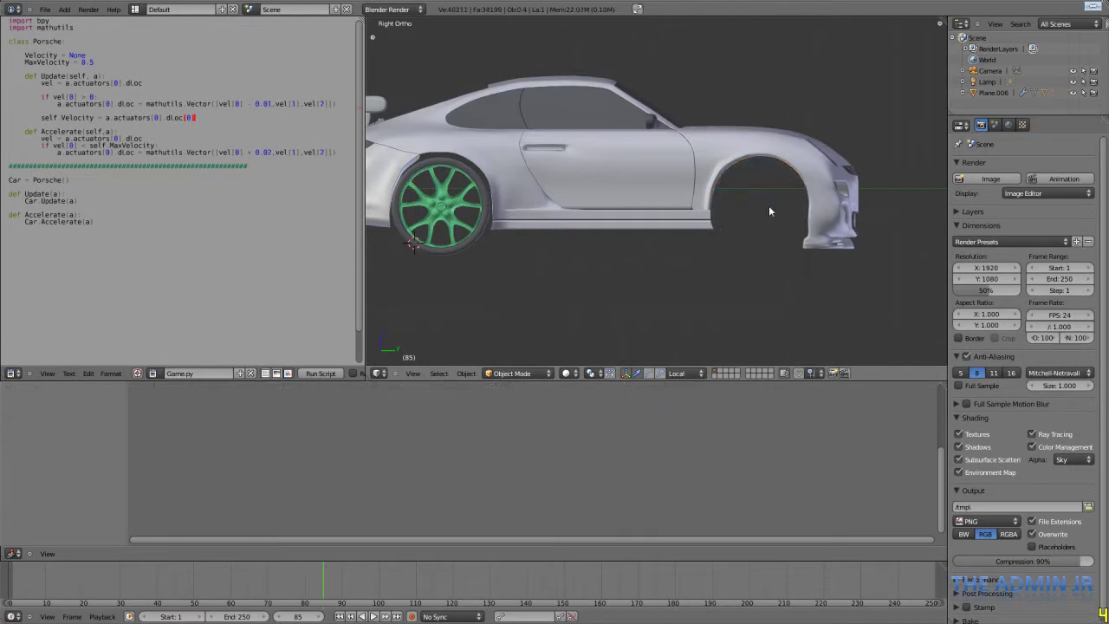
- Examine the remaining rear wheel and the car body from the top, front and right views
{"action": "right_click", "coordinate": [460, 238]}
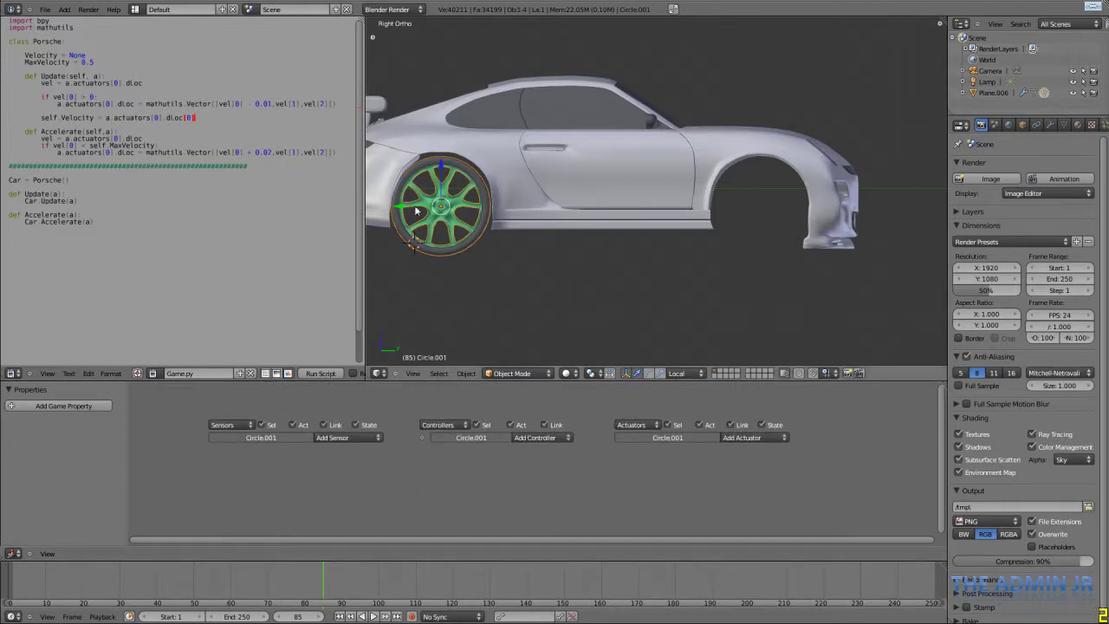
{"action": "key", "text": "a"}
{"action": "scroll", "coordinate": [697, 236], "scroll_direction": "down", "scroll_amount": 3}
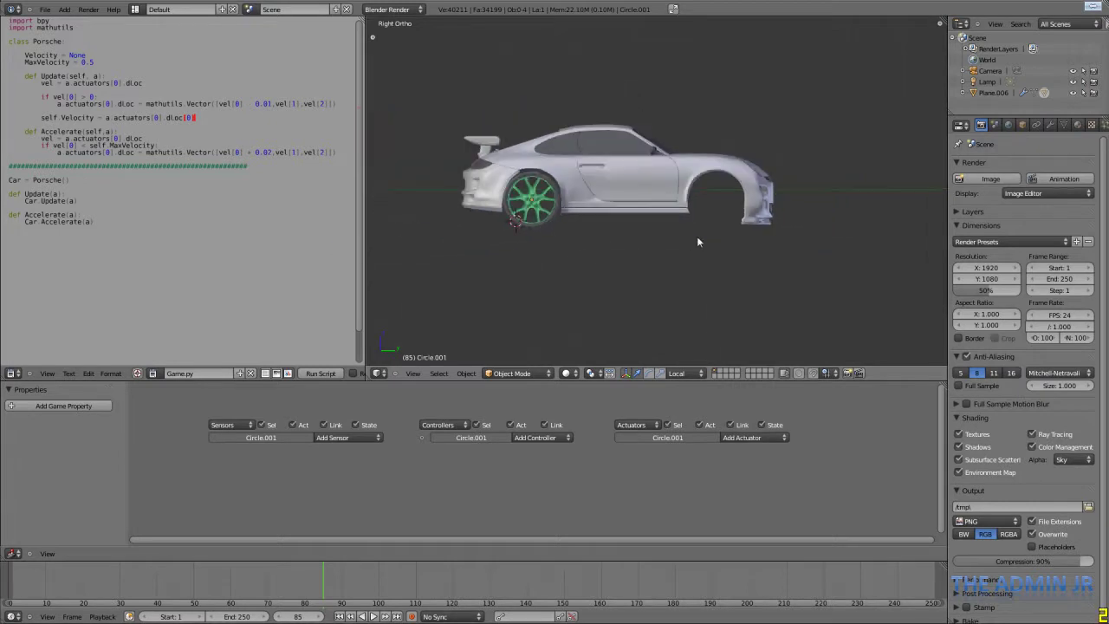
{"action": "key", "text": "KP_7"}
{"action": "middle_click_drag", "start_coordinate": [654, 244], "coordinate": [462, 232], "text": "shift"}
{"action": "scroll", "coordinate": [546, 179], "scroll_direction": "down", "scroll_amount": 1}
{"action": "key", "text": "KP_3"}
{"action": "key", "text": "KP_1"}
{"action": "key", "text": "KP_3"}
{"action": "scroll", "coordinate": [537, 206], "scroll_direction": "up", "scroll_amount": 5}
{"action": "scroll", "coordinate": [537, 206], "scroll_direction": "down", "scroll_amount": 3}
- Show the car body's materials in a widened properties area and save the file over the existing version
{"action": "right_click", "coordinate": [580, 198]}
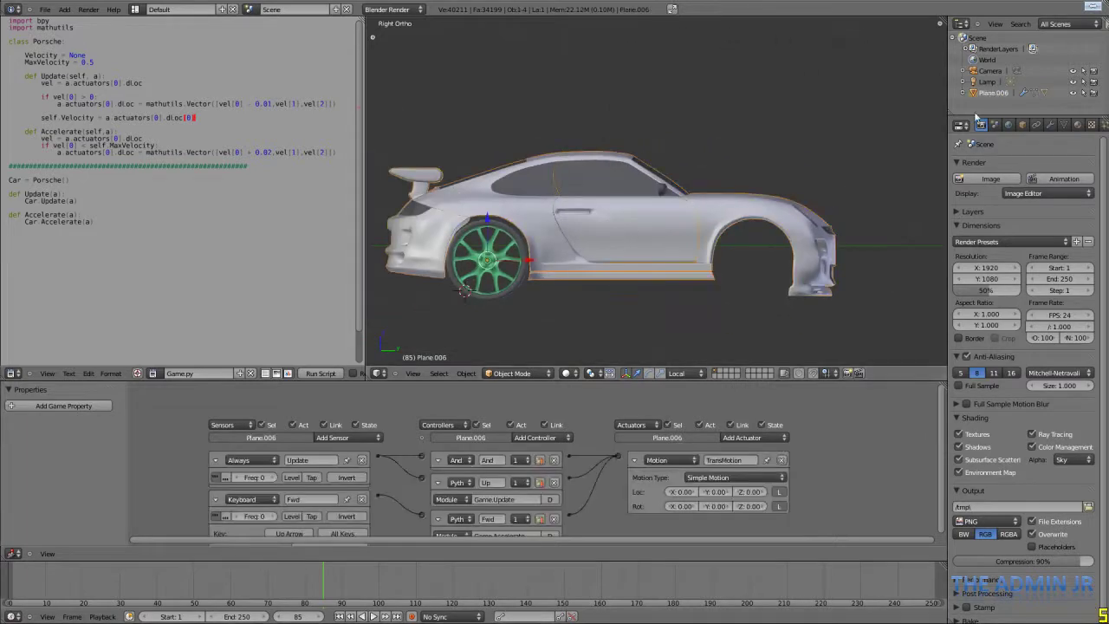
{"action": "left_click", "coordinate": [1077, 125]}
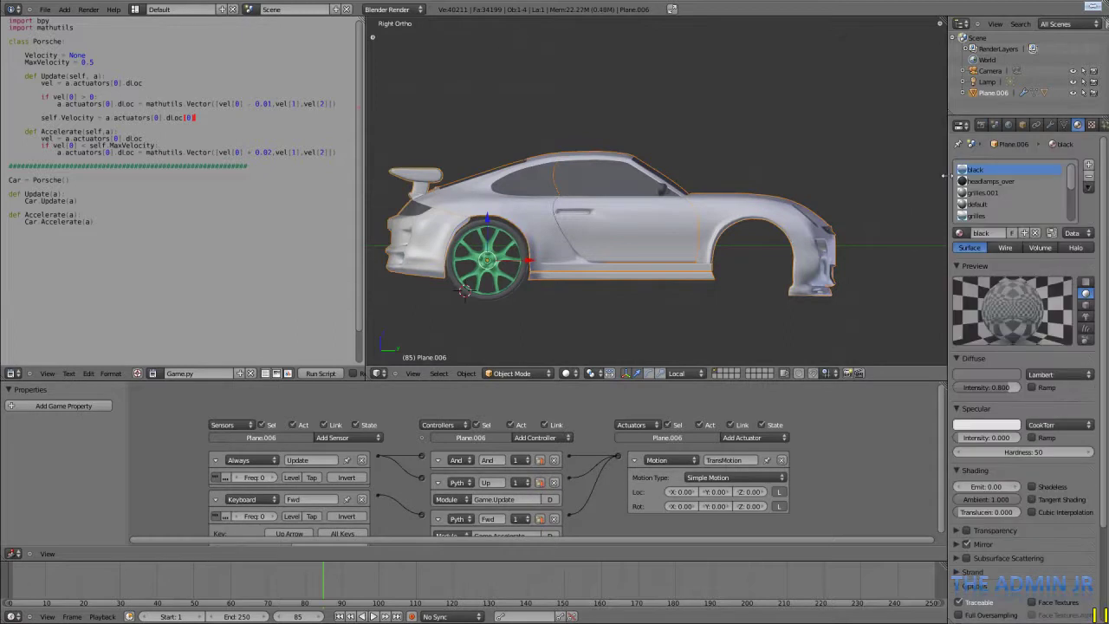
{"action": "left_click_drag", "start_coordinate": [949, 182], "coordinate": [884, 182]}
{"action": "key", "text": "ctrl+s"}
{"action": "left_click", "coordinate": [666, 216]}
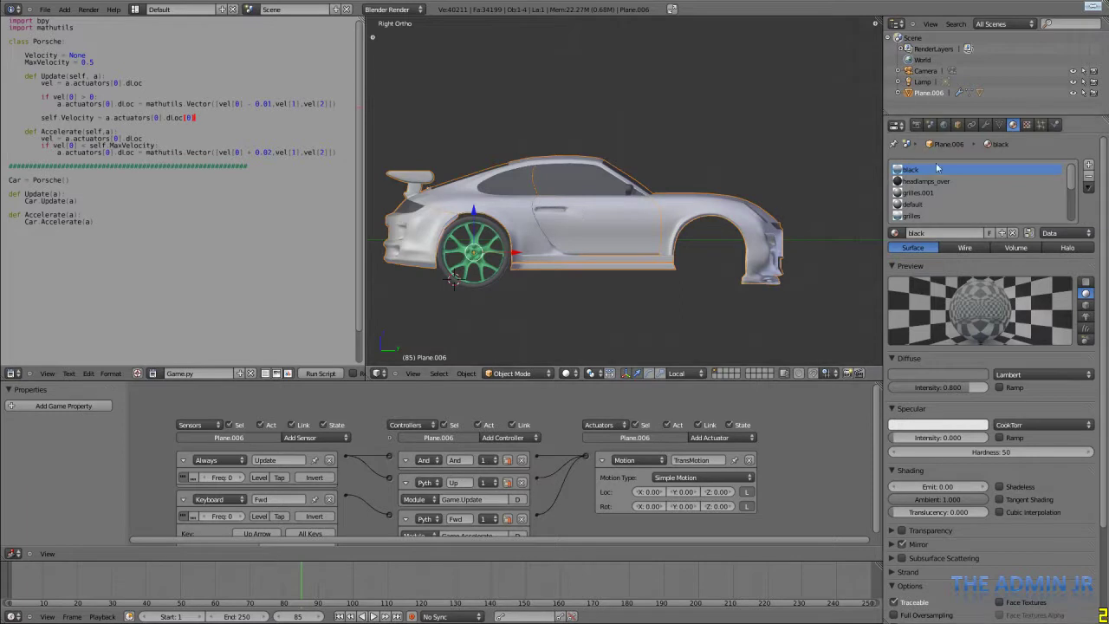
- Look through the car body's material list, deselect the body and save the file again
{"action": "scroll", "coordinate": [938, 173], "scroll_direction": "down", "scroll_amount": 1}
{"action": "scroll", "coordinate": [938, 174], "scroll_direction": "down", "scroll_amount": 5}
{"action": "scroll", "coordinate": [967, 206], "scroll_direction": "up", "scroll_amount": 8}
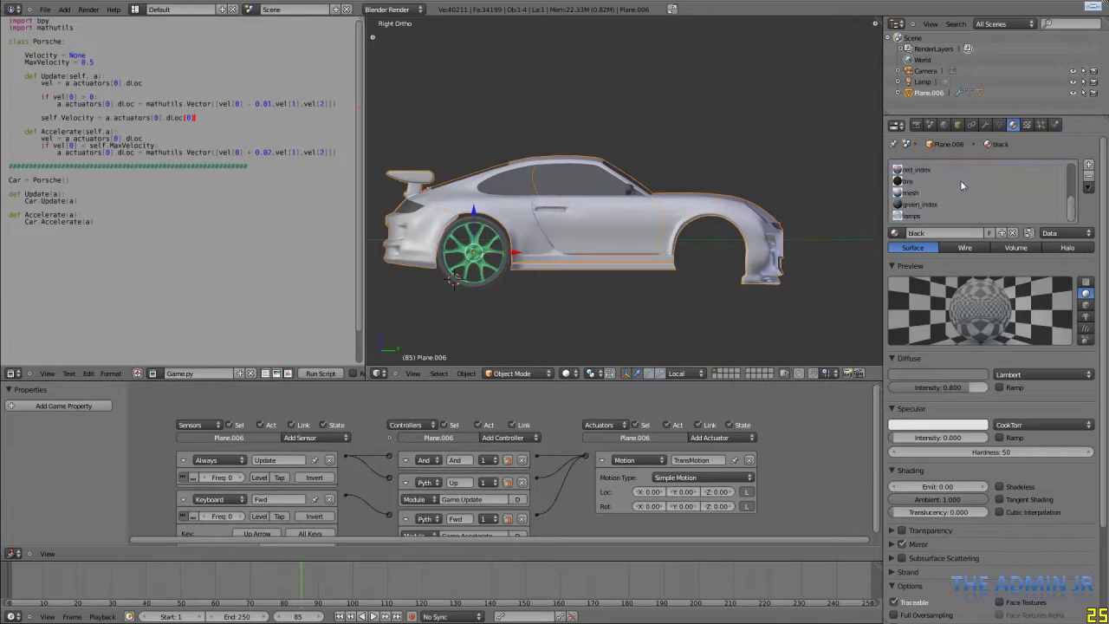
{"action": "scroll", "coordinate": [956, 183], "scroll_direction": "down", "scroll_amount": 3}
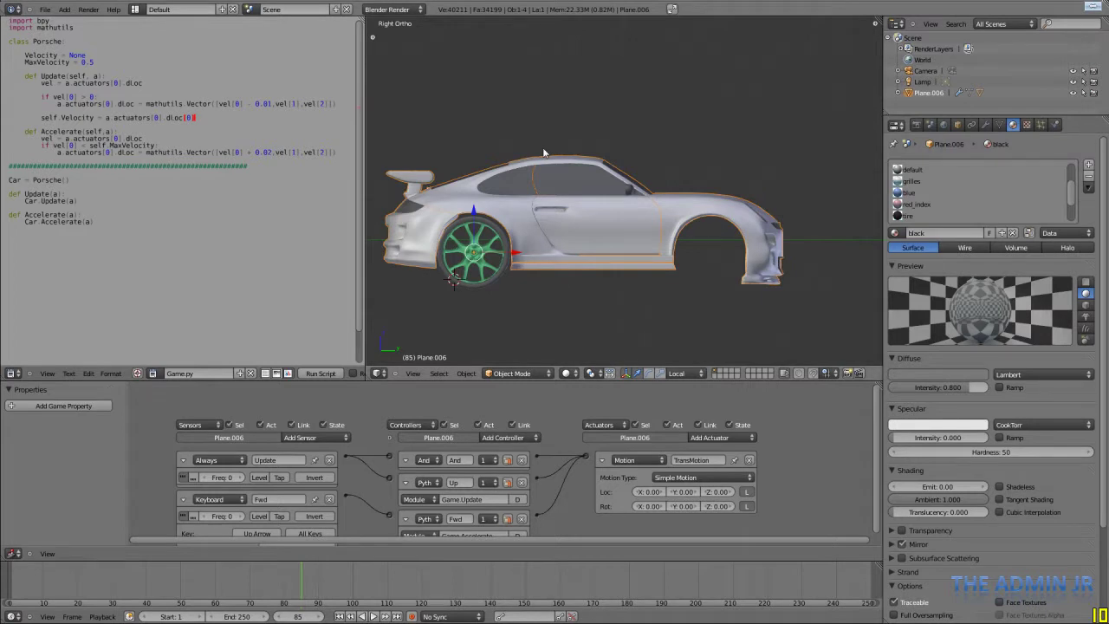
{"action": "key", "text": "a"}
{"action": "key", "text": "ctrl+s"}
{"action": "left_click", "coordinate": [544, 149]}
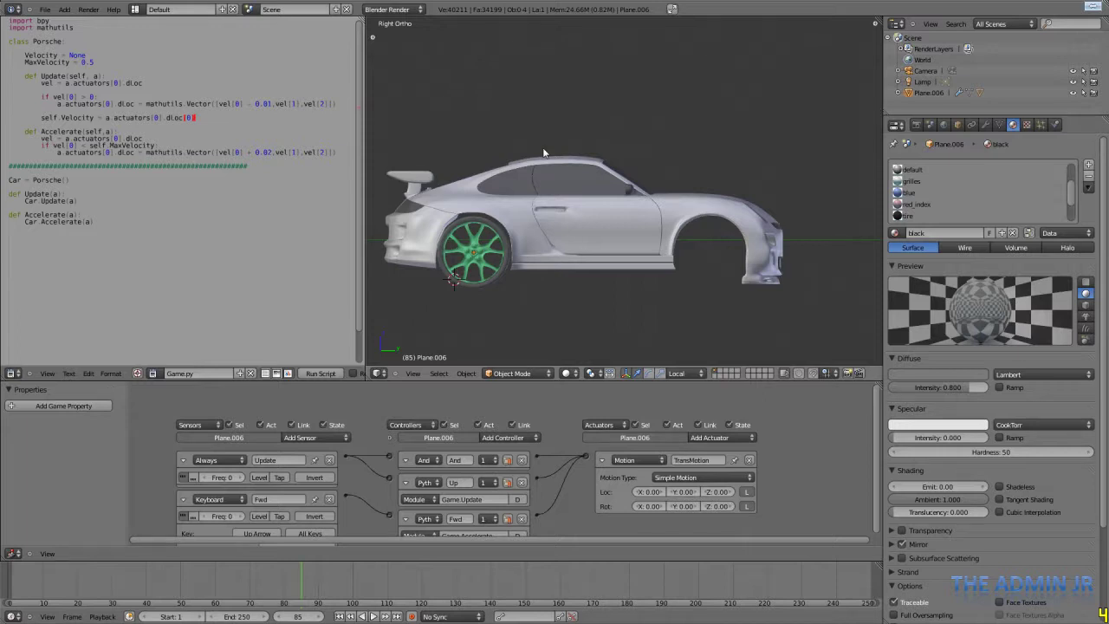
- Select the car body and examine its headlamps_over and black materials and the rest of its material list
{"action": "right_click", "coordinate": [612, 201]}
{"action": "scroll", "coordinate": [1002, 178], "scroll_direction": "up", "scroll_amount": 2}
{"action": "scroll", "coordinate": [824, 206], "scroll_direction": "down", "scroll_amount": 2}
{"action": "scroll", "coordinate": [962, 188], "scroll_direction": "up", "scroll_amount": 1}
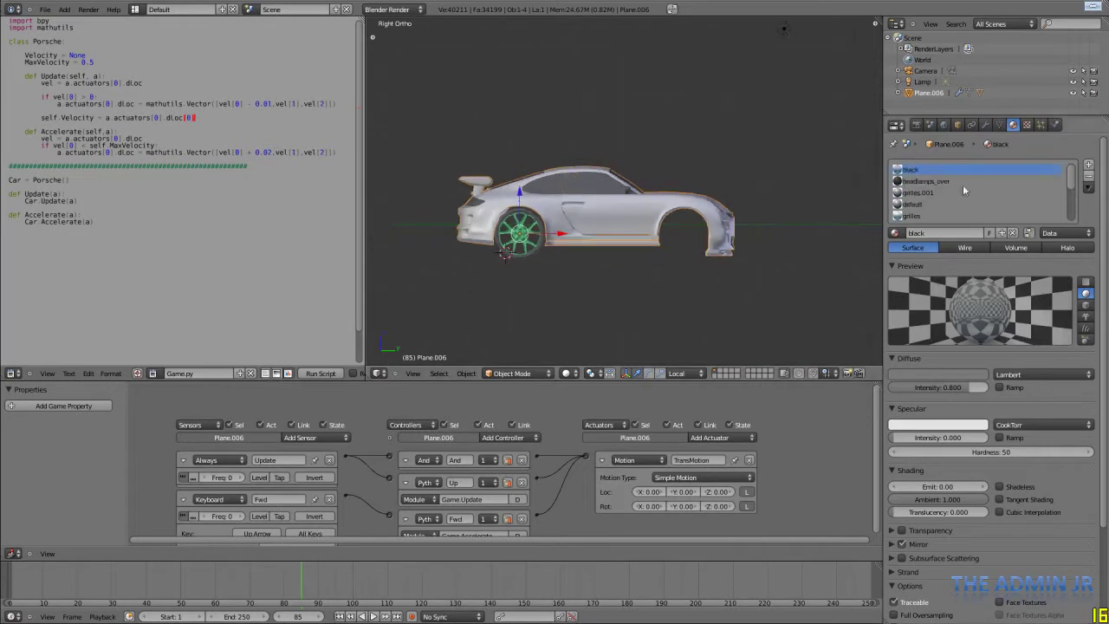
{"action": "scroll", "coordinate": [730, 208], "scroll_direction": "up", "scroll_amount": 4}
{"action": "left_click", "coordinate": [986, 181]}
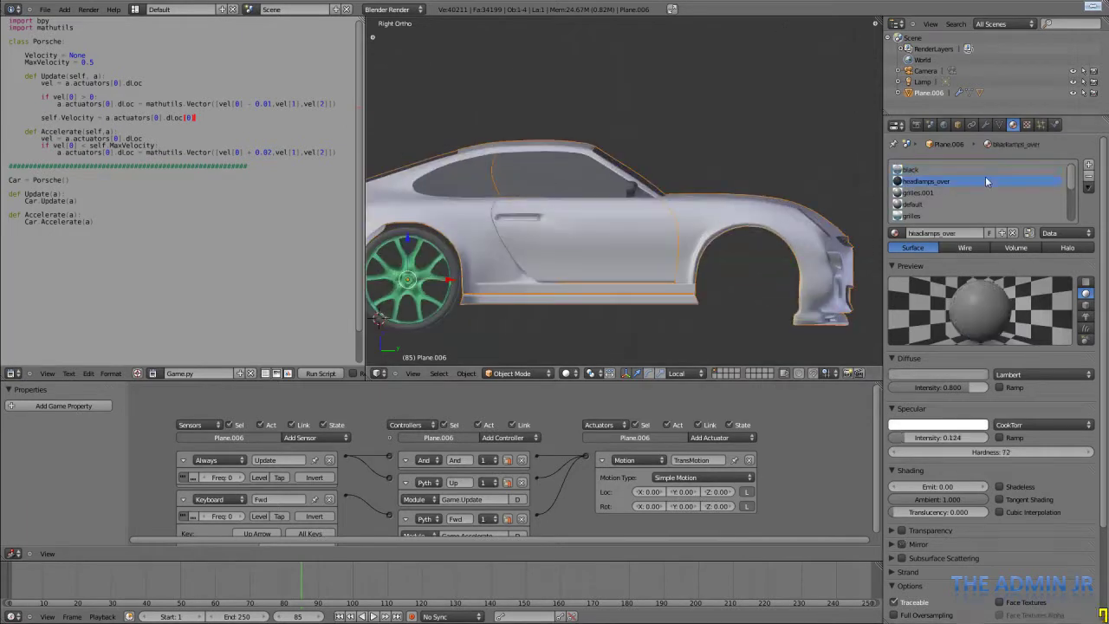
{"action": "left_click", "coordinate": [989, 169]}
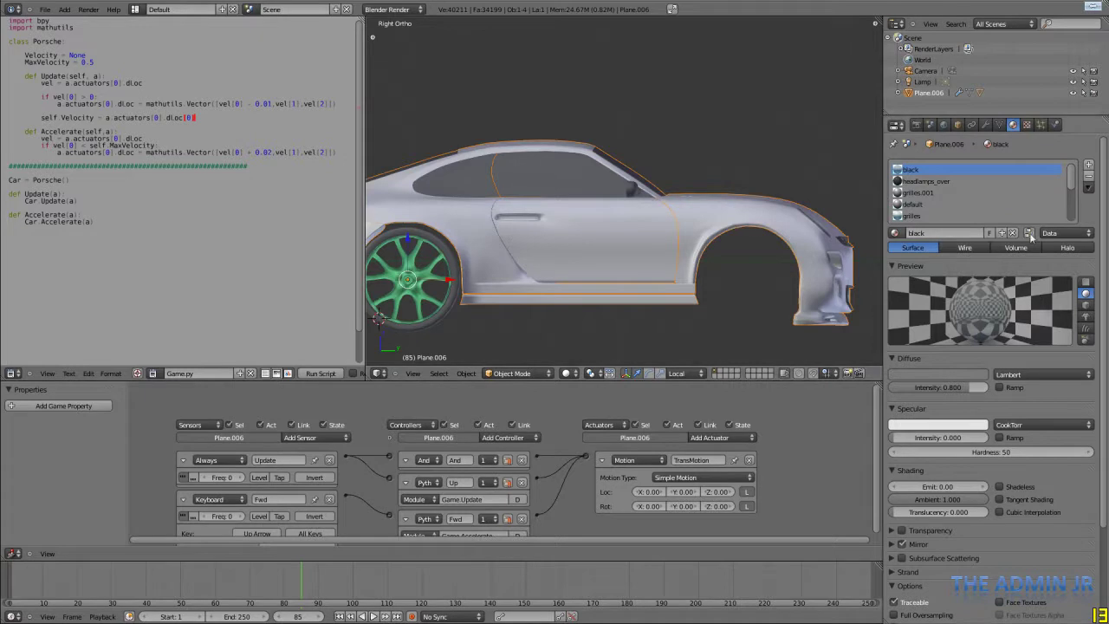
{"action": "scroll", "coordinate": [983, 189], "scroll_direction": "down", "scroll_amount": 3}
{"action": "scroll", "coordinate": [983, 189], "scroll_direction": "down", "scroll_amount": 3}
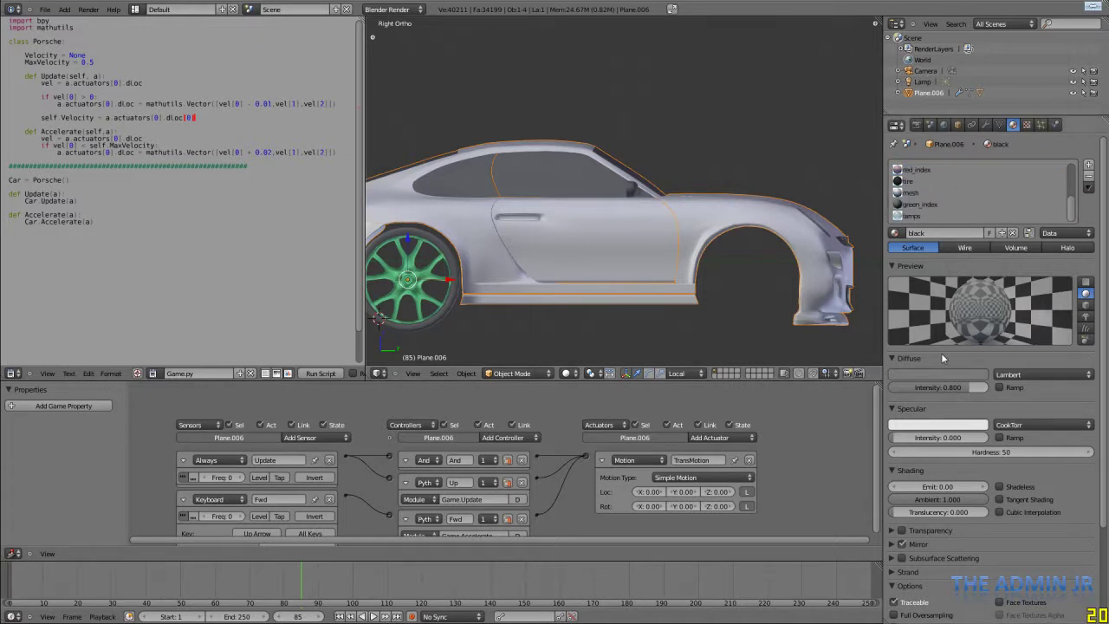
- Switch the render engine to Blender Game and select the car body's lamps material
{"action": "left_click", "coordinate": [390, 10]}
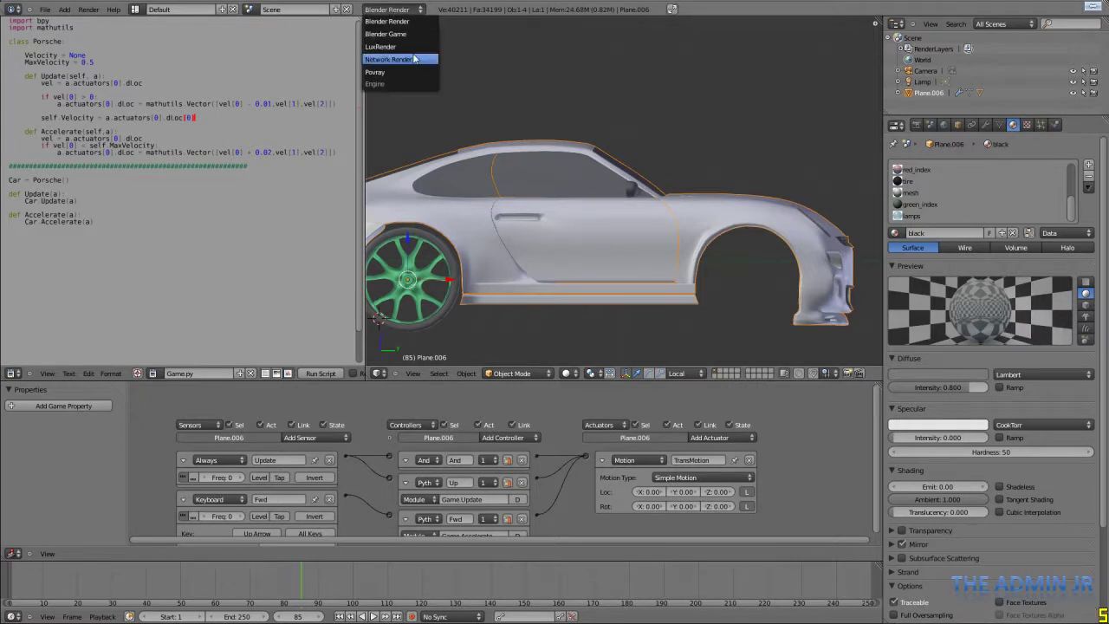
{"action": "left_click", "coordinate": [407, 34]}
{"action": "scroll", "coordinate": [1001, 442], "scroll_direction": "down", "scroll_amount": 5}
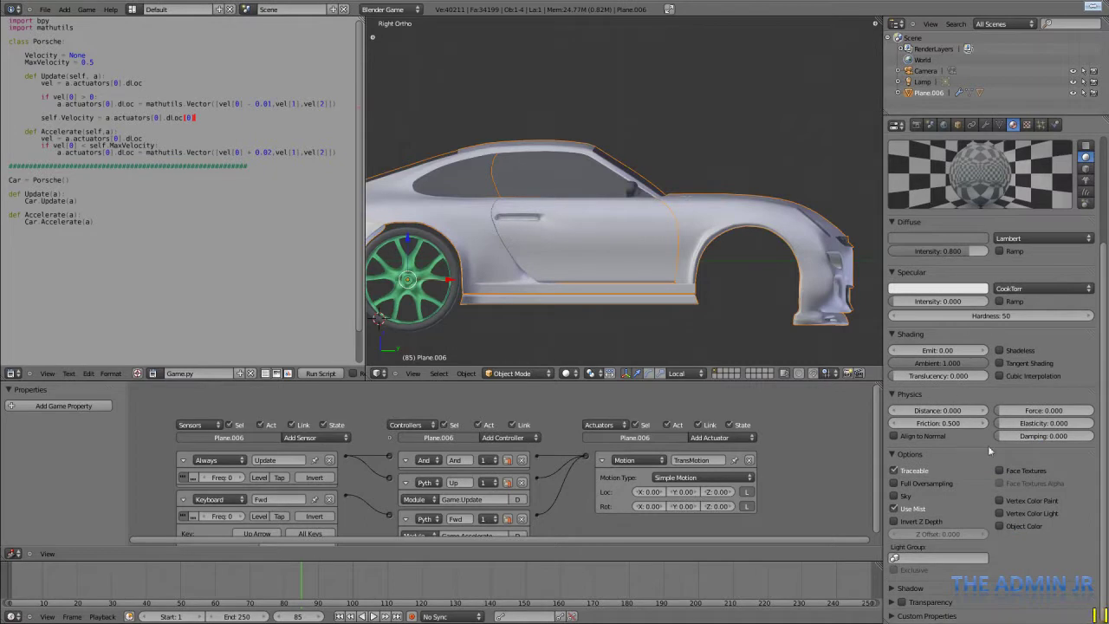
{"action": "scroll", "coordinate": [917, 251], "scroll_direction": "up", "scroll_amount": 5}
{"action": "left_click", "coordinate": [910, 216]}
{"action": "mouse_move", "coordinate": [684, 247]}
{"action": "middle_mouse_down"}
{"action": "mouse_move", "coordinate": [641, 221]}
{"action": "mouse_move", "coordinate": [683, 248]}
{"action": "middle_mouse_up"}
- Set the game shading to GLSL and the 3D viewport shading to Textured
{"action": "left_click", "coordinate": [916, 124]}
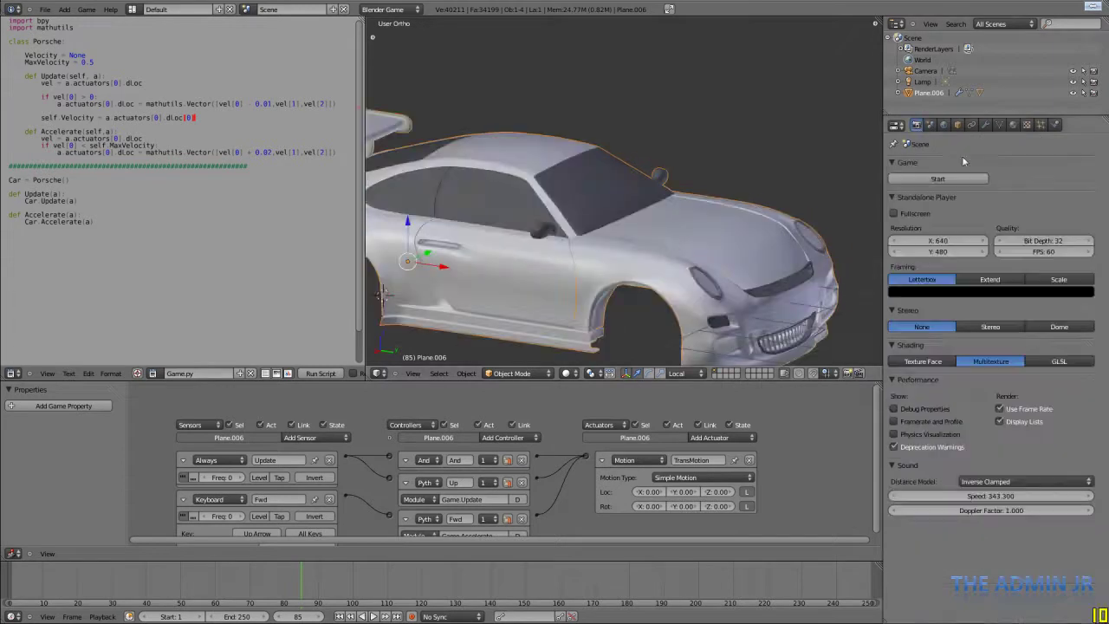
{"action": "left_click", "coordinate": [1046, 362]}
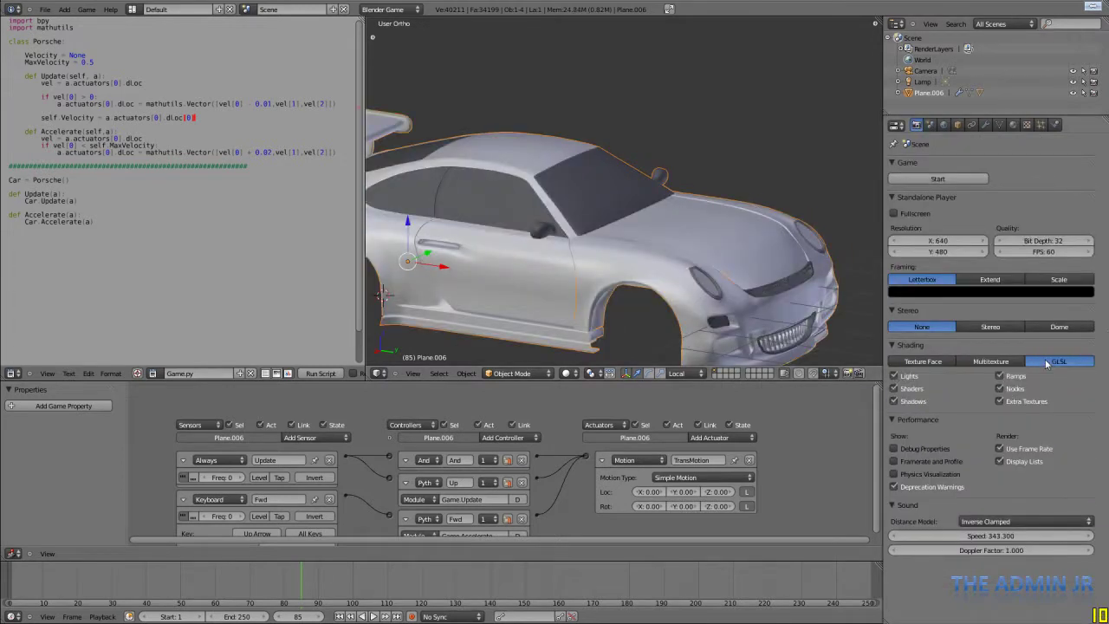
{"action": "left_click", "coordinate": [566, 373]}
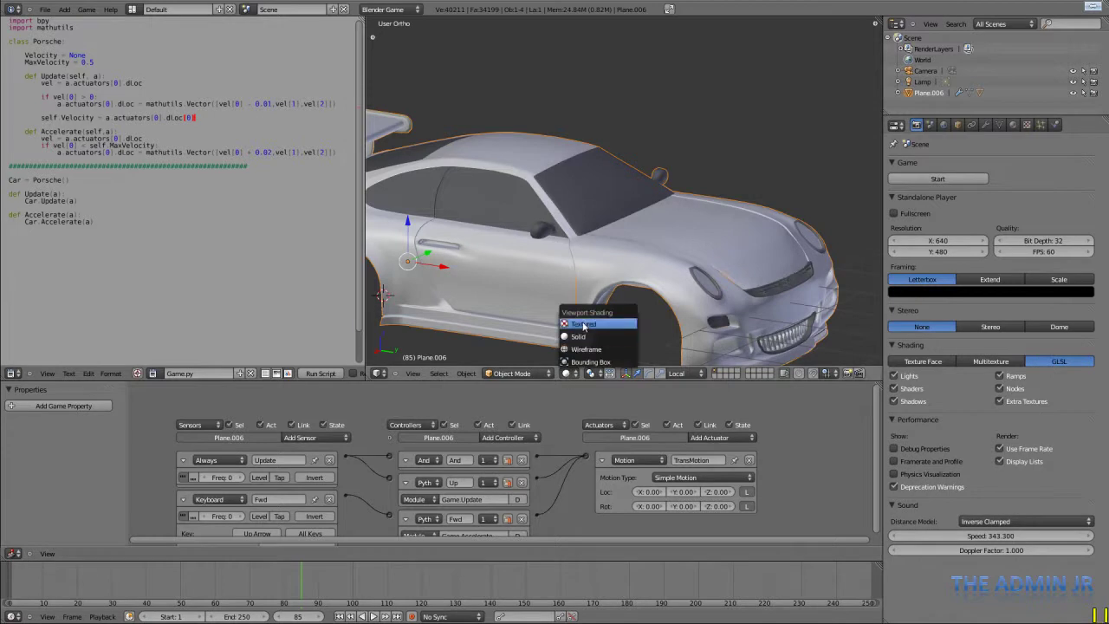
{"action": "left_click", "coordinate": [583, 325]}
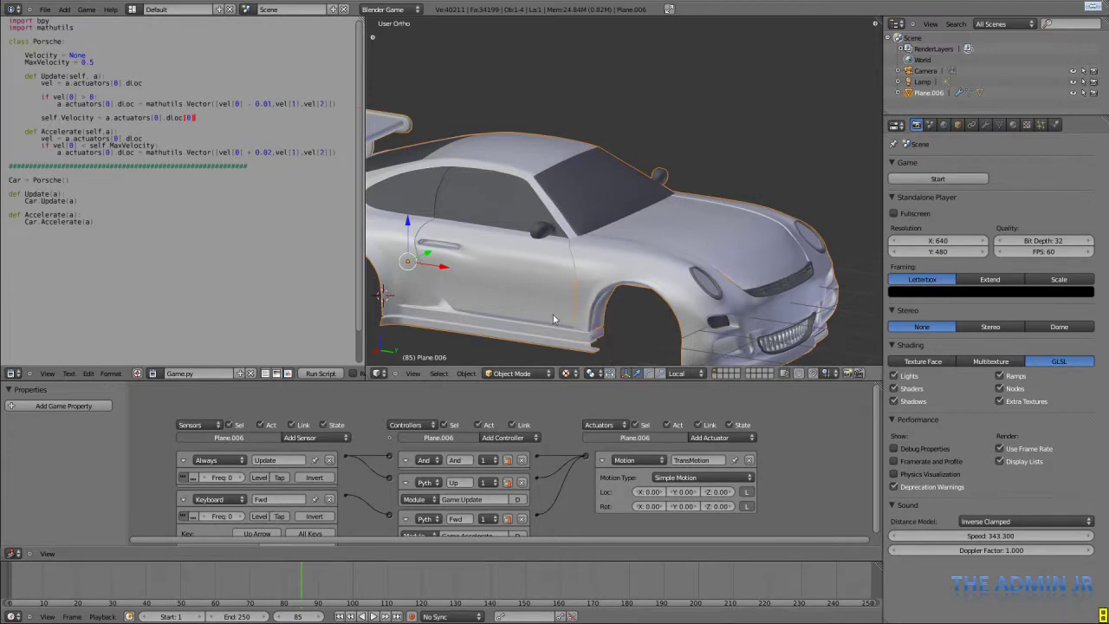
{"action": "scroll", "coordinate": [556, 256], "scroll_direction": "down", "scroll_amount": 3}
{"action": "scroll", "coordinate": [556, 256], "scroll_direction": "up", "scroll_amount": 1}
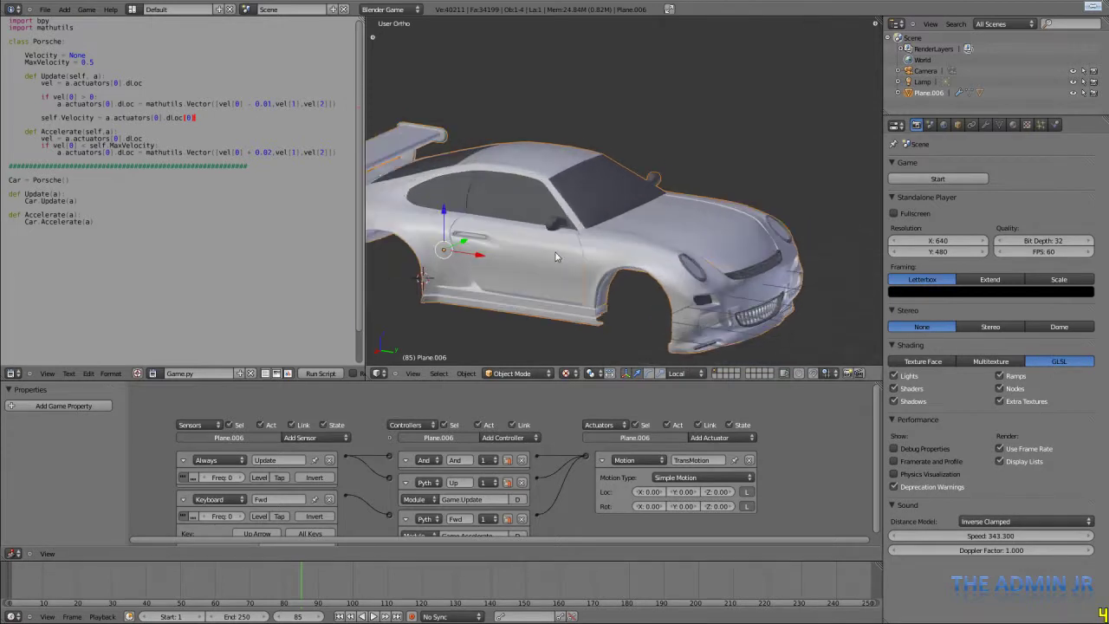
- Set the transform orientation to Global
{"action": "left_click", "coordinate": [702, 375]}
{"action": "left_click", "coordinate": [698, 365]}
{"action": "scroll", "coordinate": [673, 261], "scroll_direction": "down", "scroll_amount": 2}
{"action": "scroll", "coordinate": [673, 262], "scroll_direction": "up", "scroll_amount": 3}
{"action": "scroll", "coordinate": [672, 262], "scroll_direction": "down", "scroll_amount": 4}
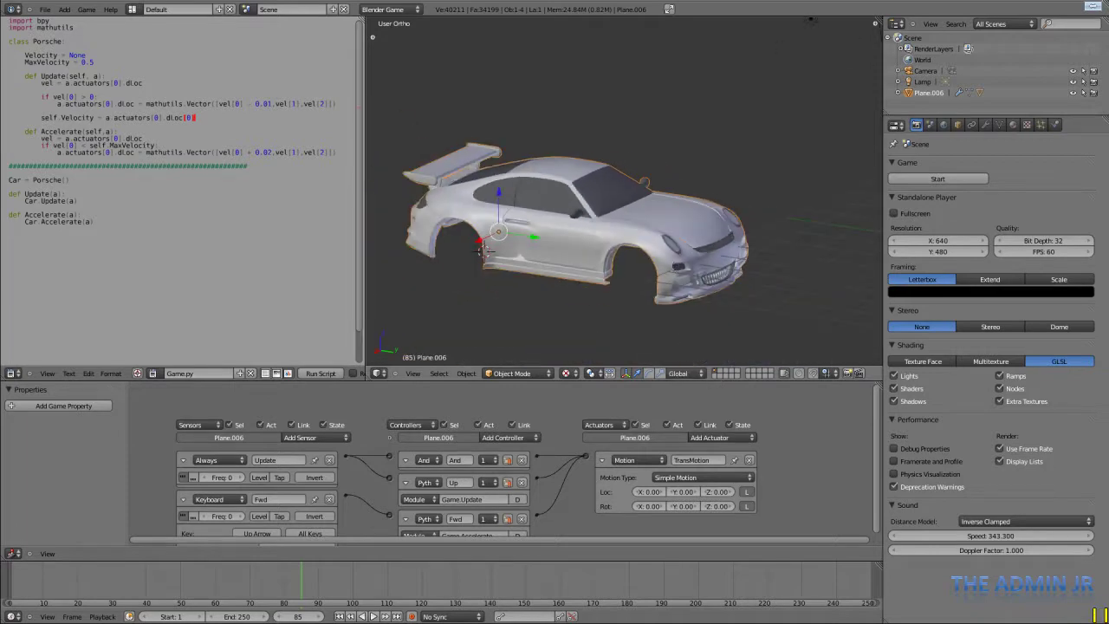
- Test-run the game in the viewport, stop it and inspect the front of the car
{"action": "key", "text": "p"}
{"action": "key", "text": "Escape"}
{"action": "scroll", "coordinate": [572, 347], "scroll_direction": "up", "scroll_amount": 4}
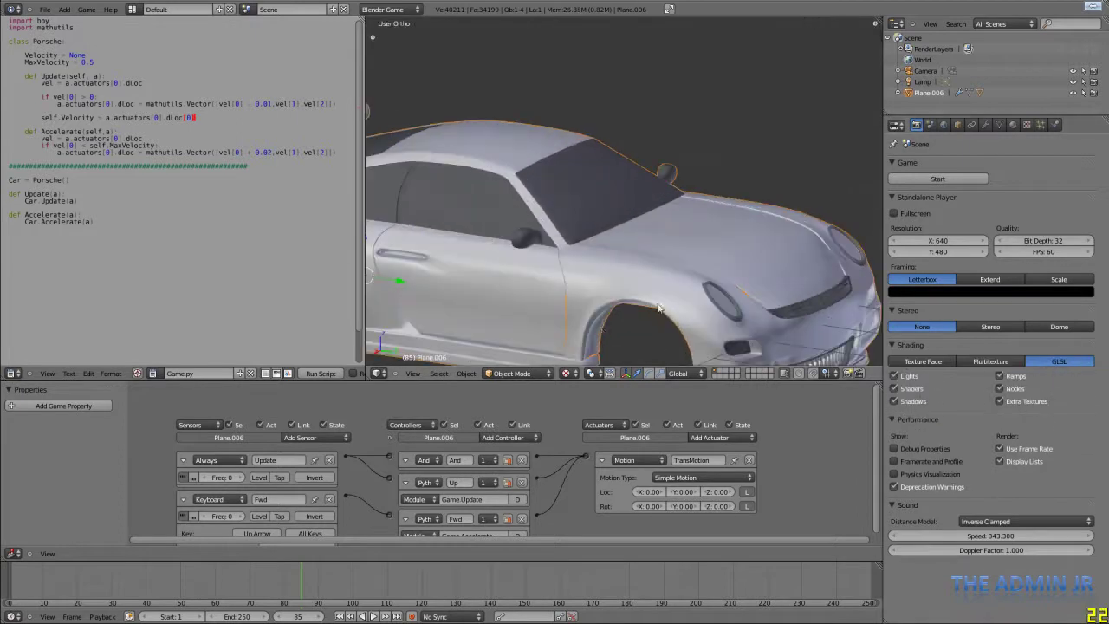
- Compare the car body in Solid and Textured viewport shading
{"action": "left_click", "coordinate": [570, 377]}
{"action": "left_click", "coordinate": [576, 337]}
{"action": "left_click", "coordinate": [571, 374]}
{"action": "left_click", "coordinate": [576, 321]}
{"action": "scroll", "coordinate": [537, 260], "scroll_direction": "down", "scroll_amount": 2}
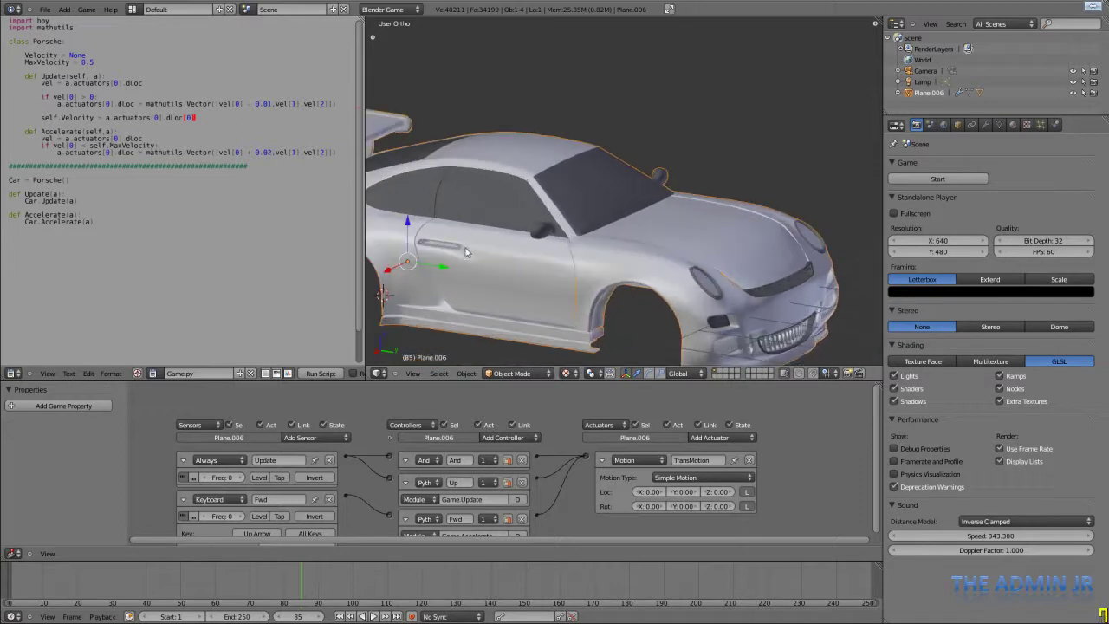
- Examine the car body's material settings and isolate the body in local view, then return to the full scene at the rear wheel
{"action": "left_click", "coordinate": [1013, 125]}
{"action": "scroll", "coordinate": [622, 333], "scroll_direction": "down", "scroll_amount": 4}
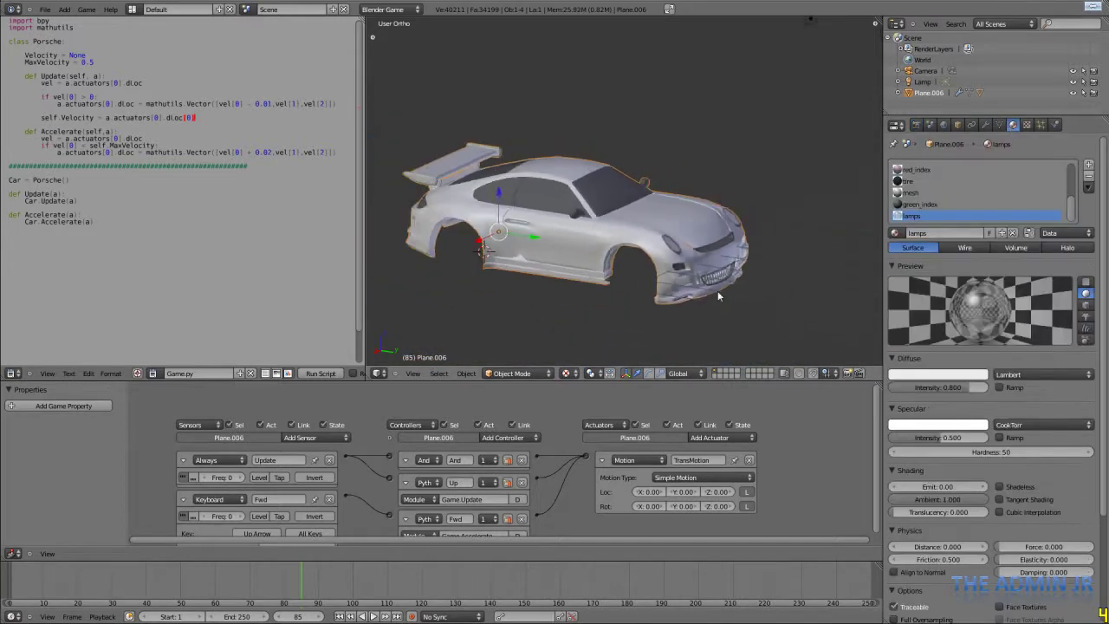
{"action": "key", "text": "KP_Divide"}
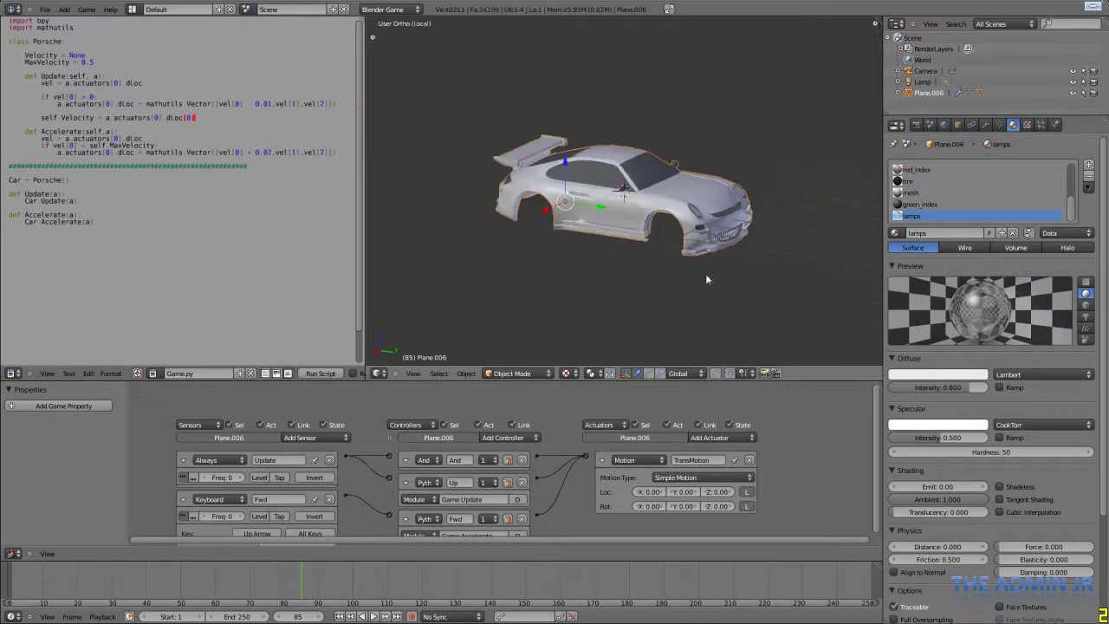
{"action": "scroll", "coordinate": [686, 234], "scroll_direction": "up", "scroll_amount": 2}
{"action": "scroll", "coordinate": [686, 234], "scroll_direction": "up", "scroll_amount": 2}
{"action": "key", "text": "KP_Divide"}
{"action": "middle_click_drag", "start_coordinate": [686, 234], "coordinate": [738, 283]}
{"action": "scroll", "coordinate": [738, 285], "scroll_direction": "up", "scroll_amount": 5}
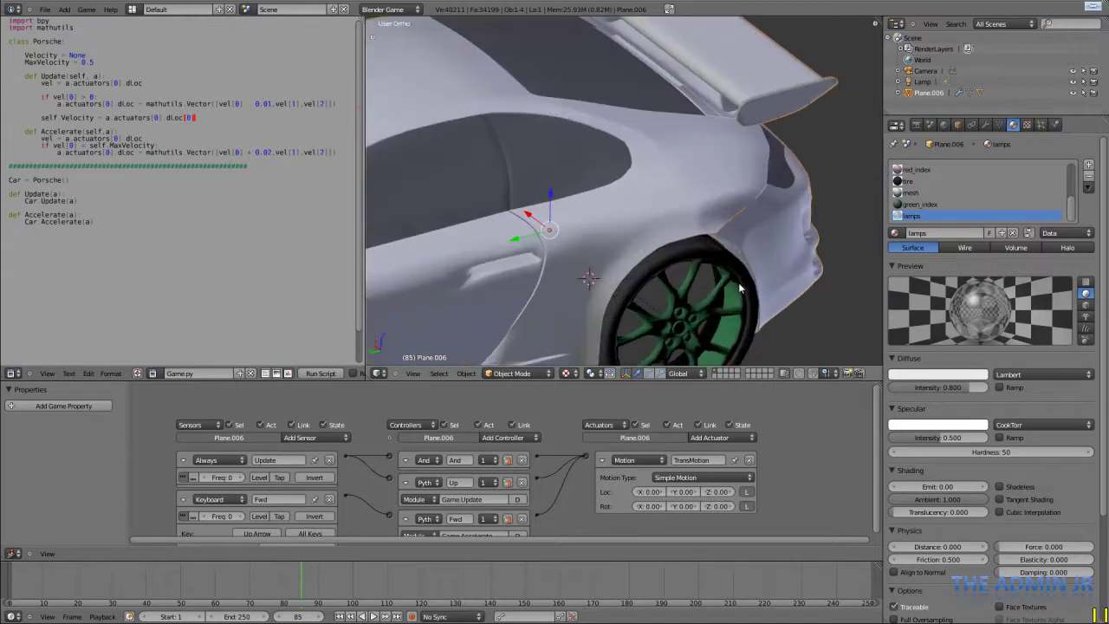
- Select the rear wheel and the car body alternately to compare their materials and shading
{"action": "right_click", "coordinate": [741, 288]}
{"action": "scroll", "coordinate": [637, 270], "scroll_direction": "down", "scroll_amount": 4}
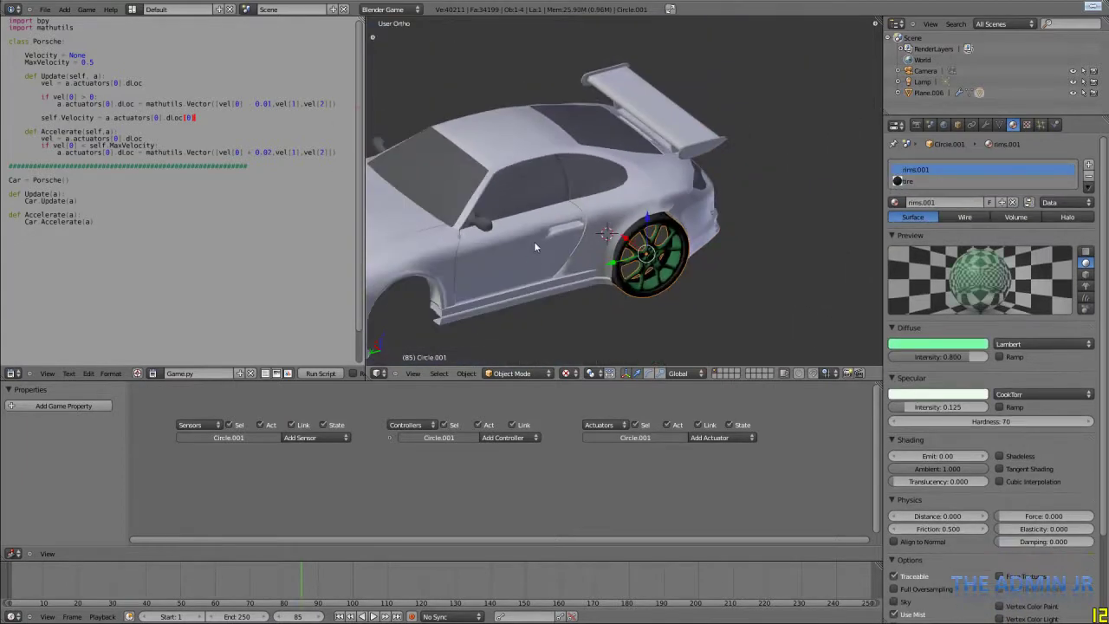
{"action": "right_click", "coordinate": [534, 243]}
{"action": "right_click", "coordinate": [638, 260]}
{"action": "right_click", "coordinate": [549, 227]}
- Set the car body's maximum draw type to Textured in the object's display settings
{"action": "left_click", "coordinate": [958, 125]}
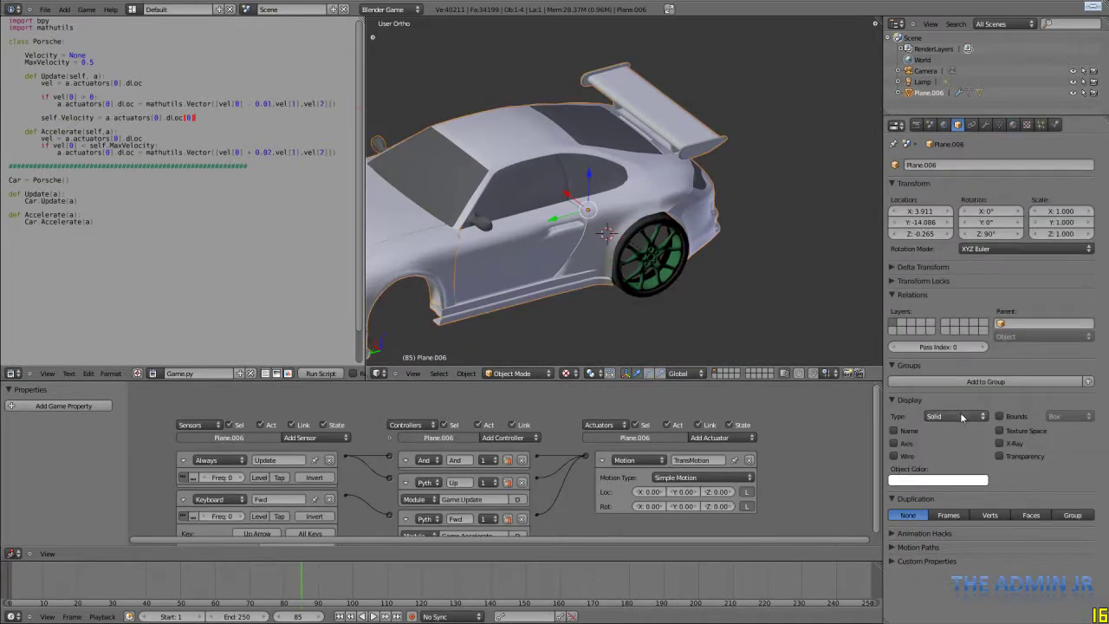
{"action": "left_click", "coordinate": [958, 416]}
{"action": "left_click", "coordinate": [954, 367]}
{"action": "scroll", "coordinate": [809, 307], "scroll_direction": "down", "scroll_amount": 1}
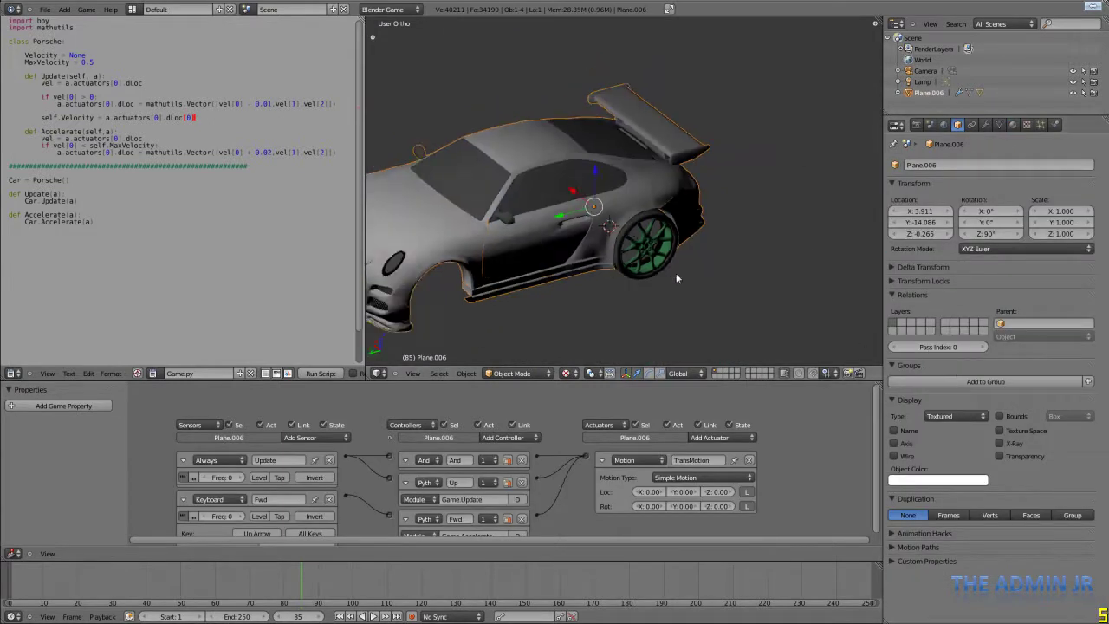
{"action": "left_click", "coordinate": [963, 416]}
{"action": "left_click", "coordinate": [967, 423]}
{"action": "left_click", "coordinate": [945, 417]}
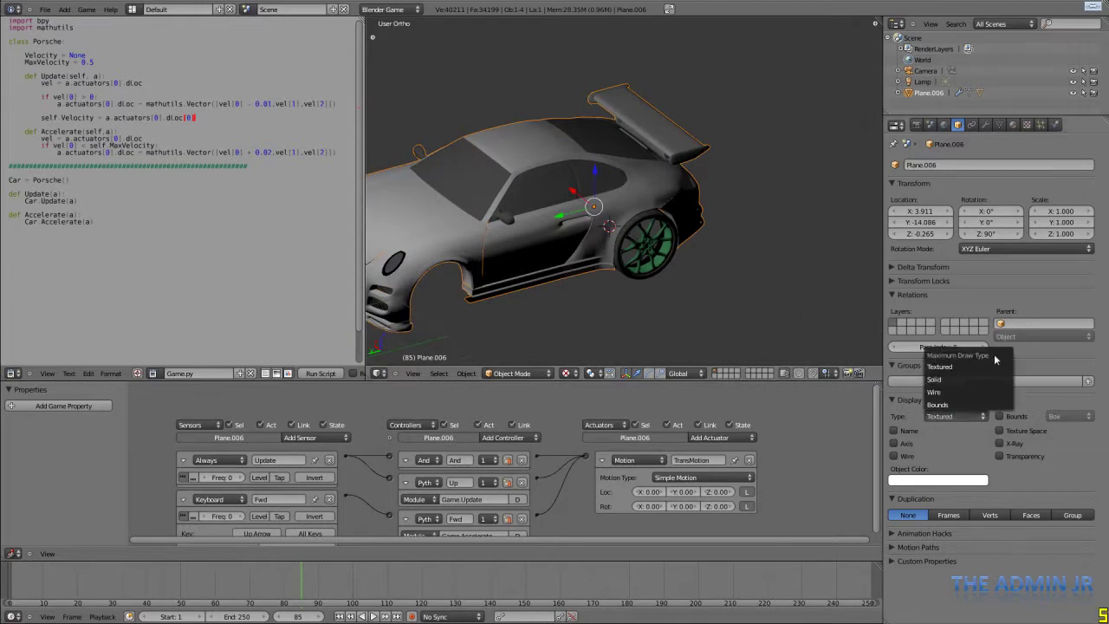
{"action": "left_click", "coordinate": [944, 367]}
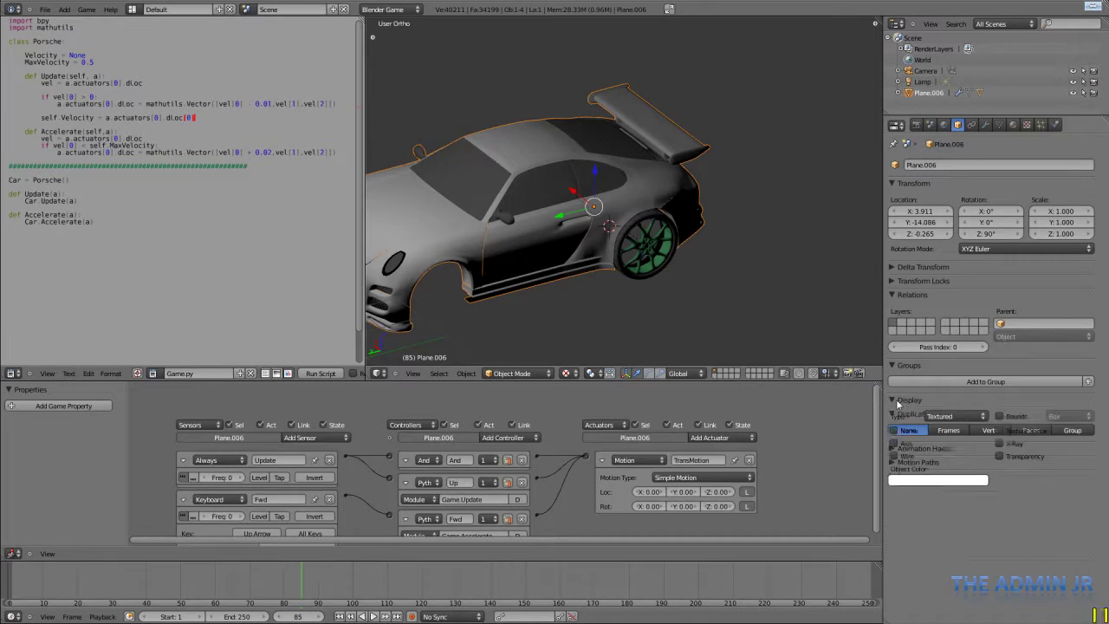
{"action": "left_click", "coordinate": [901, 400]}
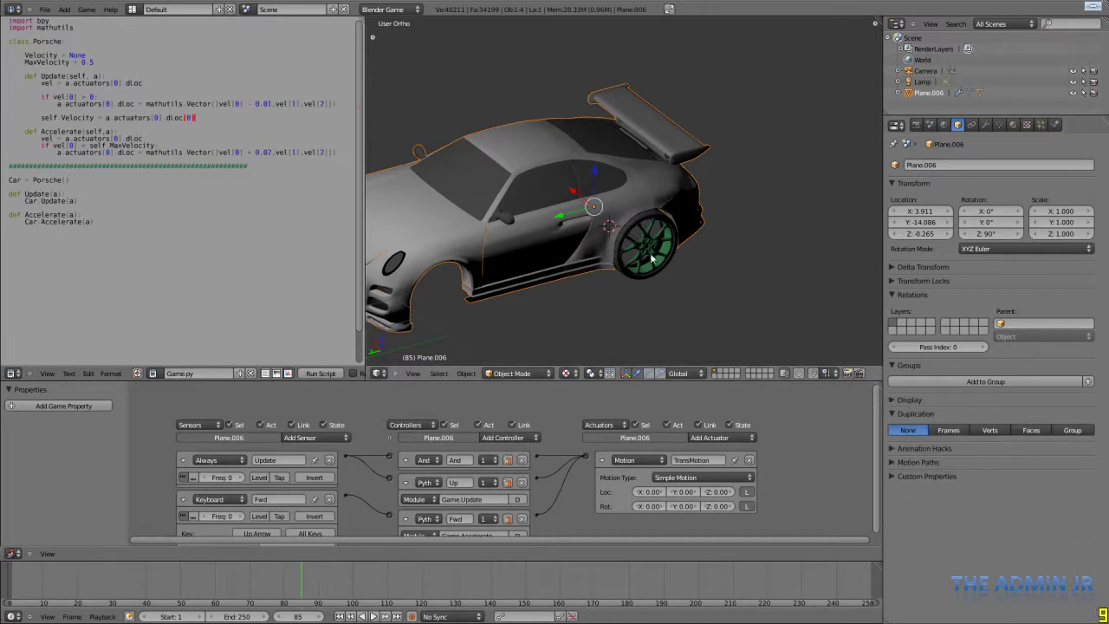
- Test-run the game in the viewport and drive the car forward
{"action": "key", "text": "a"}
{"action": "key", "text": "KP_3"}
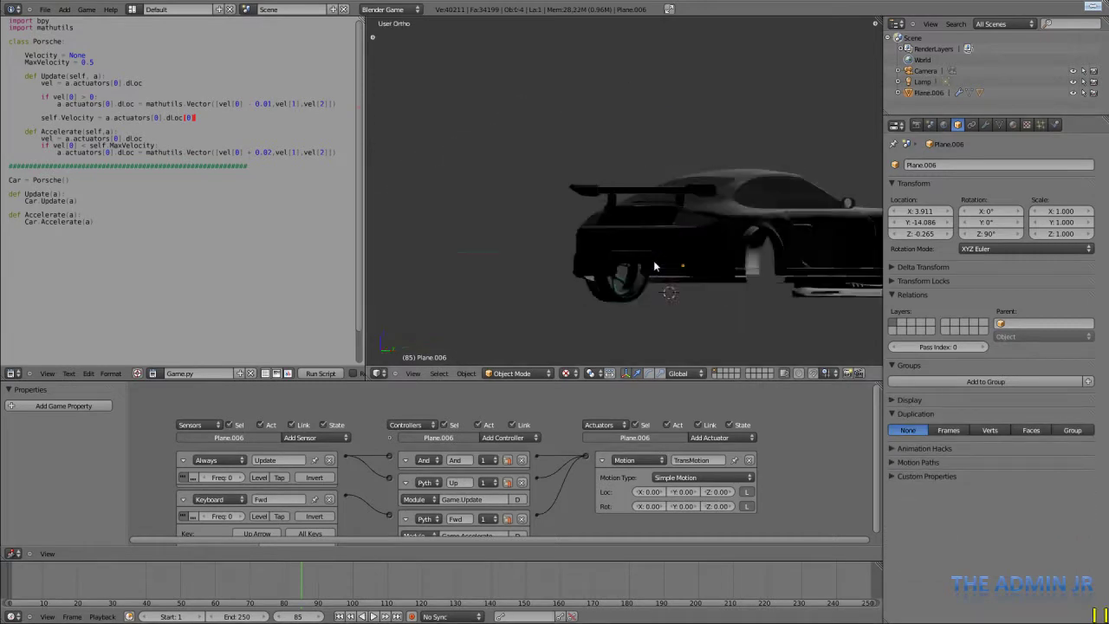
{"action": "middle_click_drag", "start_coordinate": [741, 246], "coordinate": [627, 243]}
{"action": "right_click", "coordinate": [626, 243]}
{"action": "key", "text": "p"}
{"action": "key", "text": "Up"}
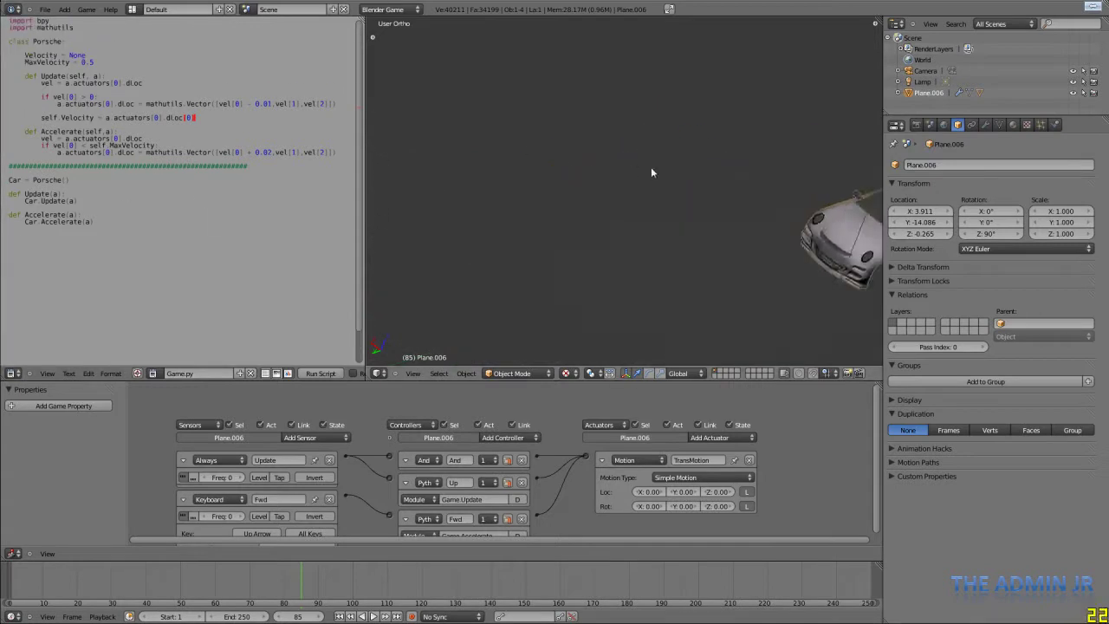
- Select the car body in the scene and frame it in the 3D view
{"action": "scroll", "coordinate": [704, 149], "scroll_direction": "down", "scroll_amount": 9}
{"action": "key", "text": "a"}
{"action": "middle_click_drag", "start_coordinate": [739, 193], "coordinate": [711, 184]}
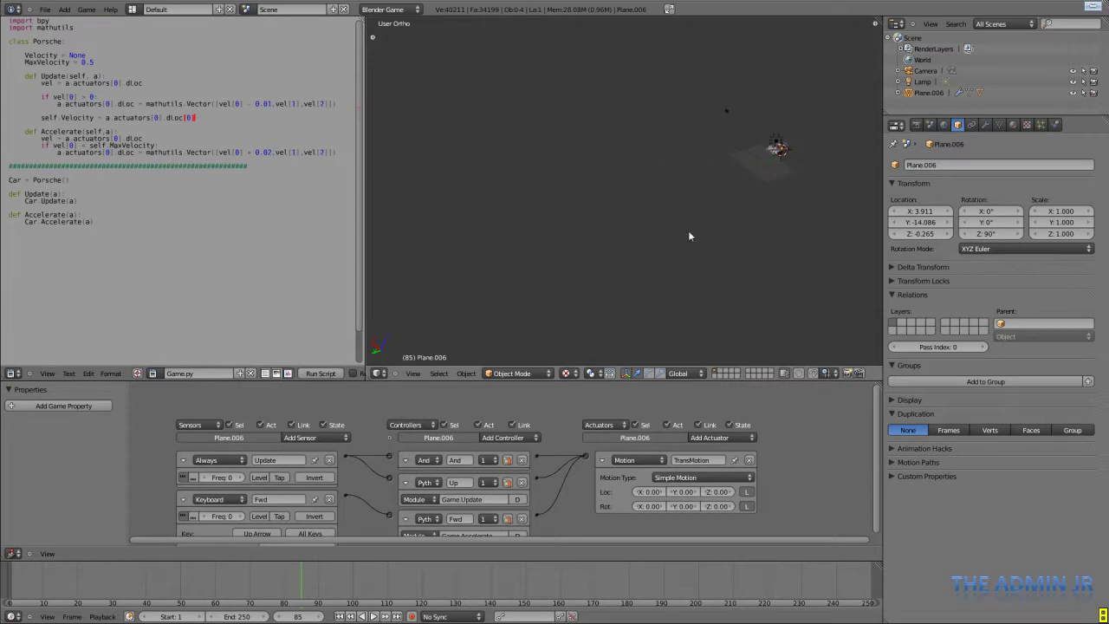
{"action": "right_click", "coordinate": [771, 157]}
{"action": "right_click", "coordinate": [774, 157]}
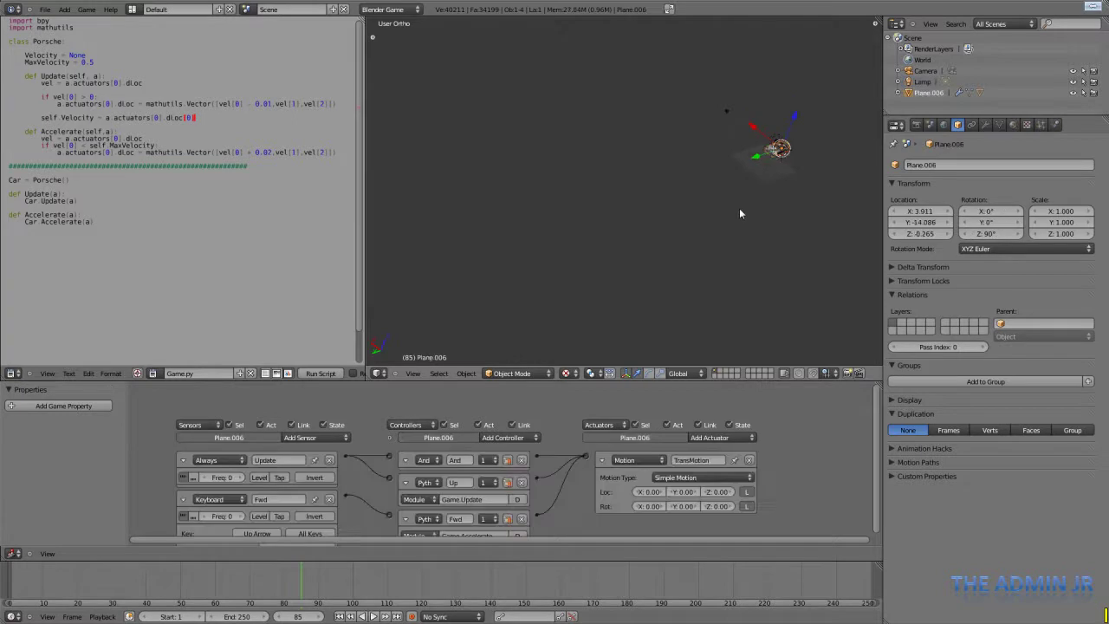
{"action": "key", "text": "KP_Decimal"}
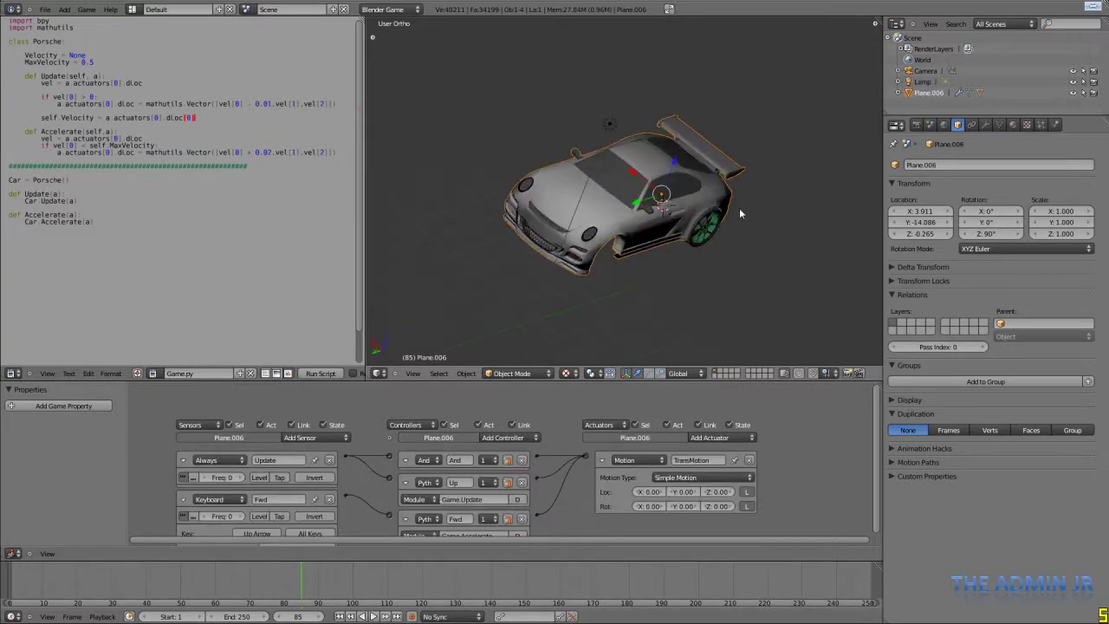
- Inspect the textured car from below, the side and the rear to examine how its surfaces are lit
{"action": "key", "text": "KP_2"}
{"action": "key", "text": "KP_2"}
{"action": "key", "text": "KP_2"}
{"action": "key", "text": "KP_2"}
{"action": "key", "text": "KP_6"}
{"action": "key", "text": "KP_6"}
{"action": "key", "text": "KP_6"}
{"action": "key", "text": "KP_6"}
{"action": "key", "text": "KP_6"}
{"action": "key", "text": "KP_6"}
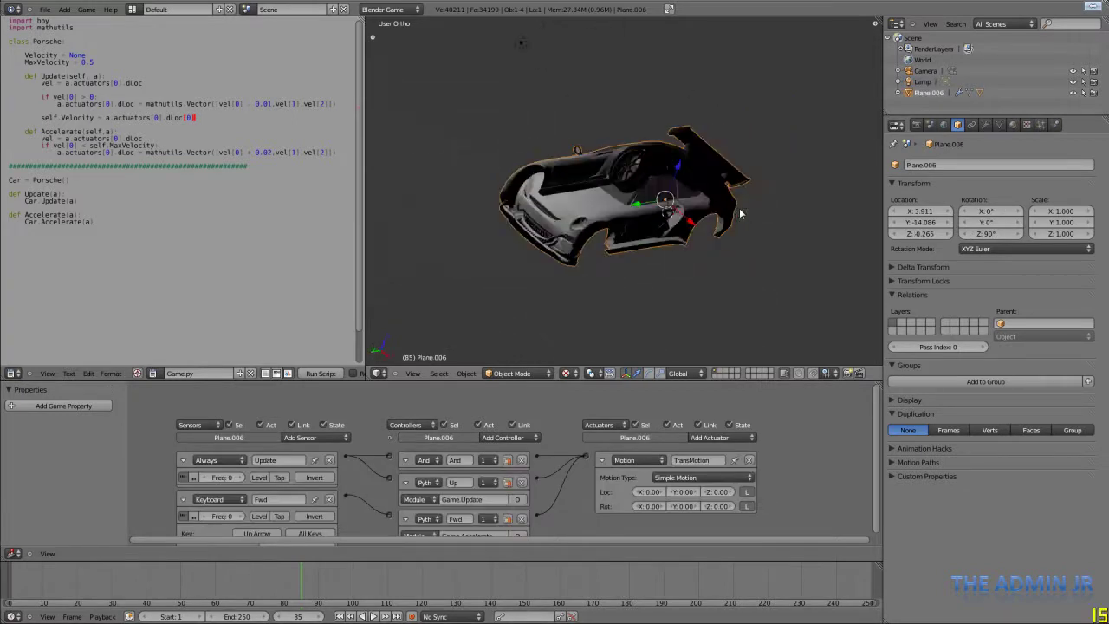
{"action": "key", "text": "KP_1"}
{"action": "key", "text": "KP_6"}
{"action": "key", "text": "KP_6"}
{"action": "key", "text": "KP_6"}
{"action": "key", "text": "KP_6"}
{"action": "key", "text": "KP_6"}
{"action": "key", "text": "KP_6"}
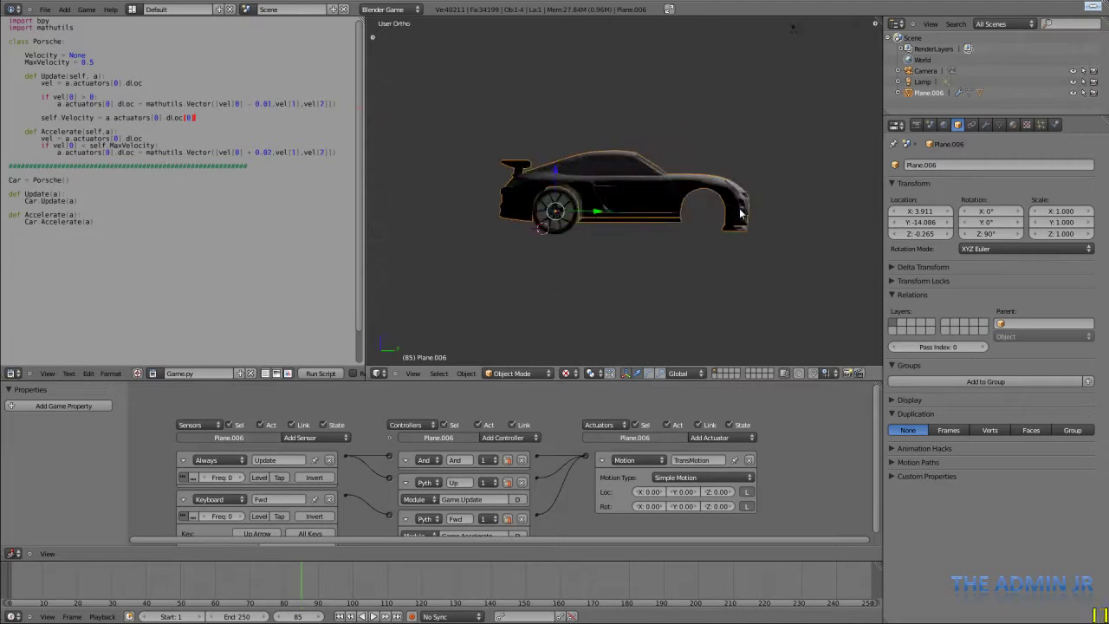
{"action": "key", "text": "KP_6"}
{"action": "key", "text": "KP_6"}
{"action": "key", "text": "KP_1"}
{"action": "key", "text": "KP_3"}
{"action": "scroll", "coordinate": [719, 208], "scroll_direction": "up", "scroll_amount": 6}
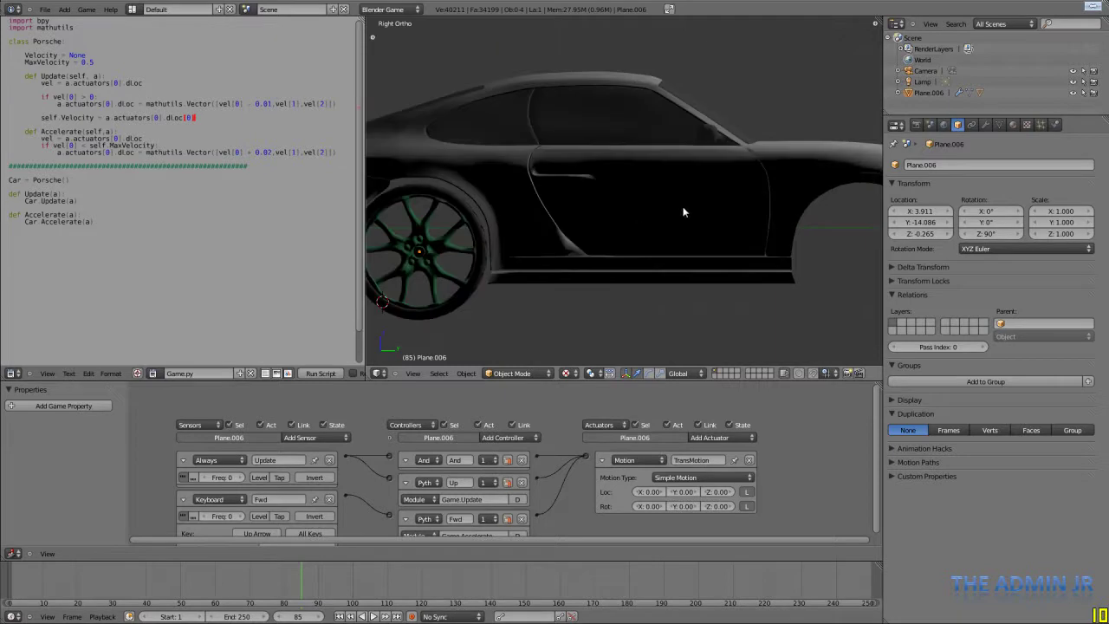
{"action": "scroll", "coordinate": [706, 191], "scroll_direction": "down", "scroll_amount": 6}
{"action": "middle_click_drag", "start_coordinate": [707, 190], "coordinate": [623, 145]}
{"action": "scroll", "coordinate": [601, 223], "scroll_direction": "up", "scroll_amount": 5}
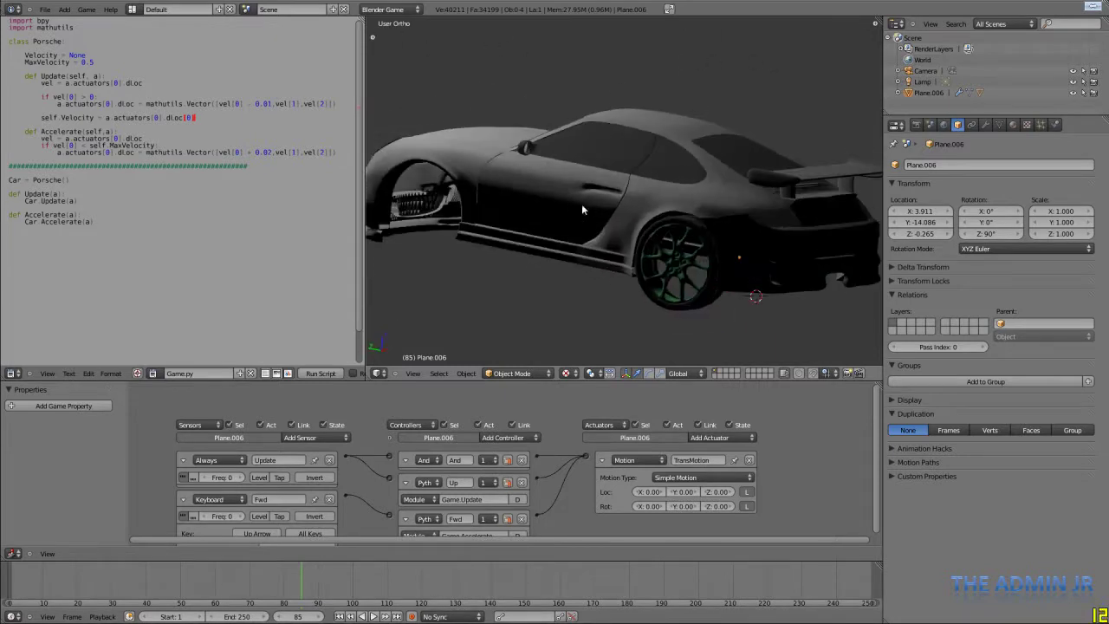
- Select the car body and look through its material list for the body paint, checking the mesh and black materials
{"action": "right_click", "coordinate": [584, 204]}
{"action": "middle_click_drag", "start_coordinate": [584, 203], "coordinate": [634, 260]}
{"action": "left_click", "coordinate": [1013, 125]}
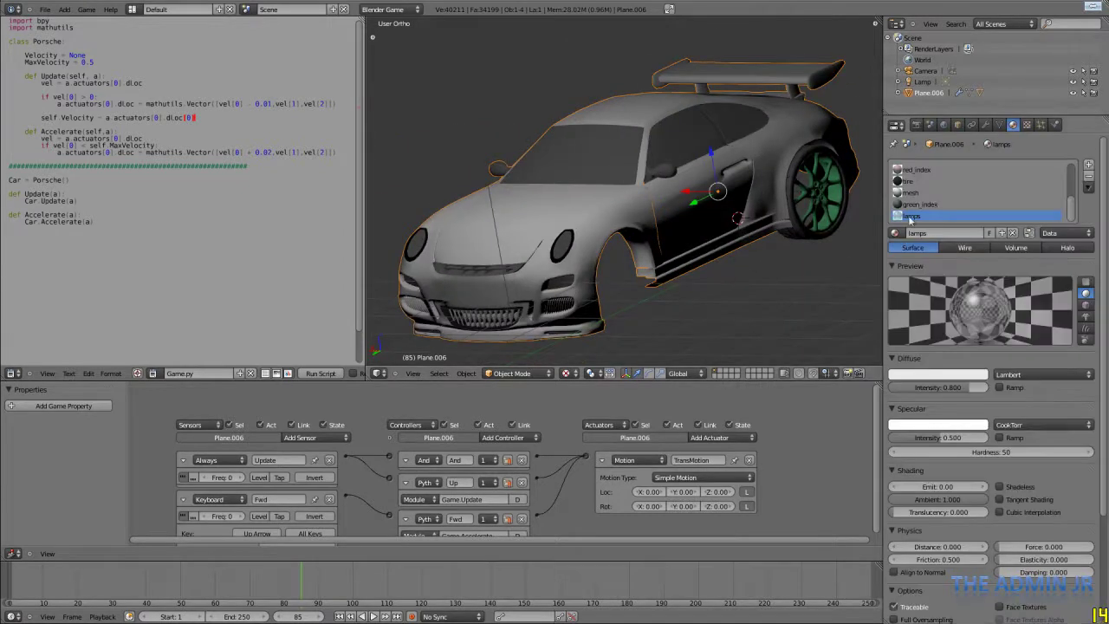
{"action": "left_click", "coordinate": [920, 193]}
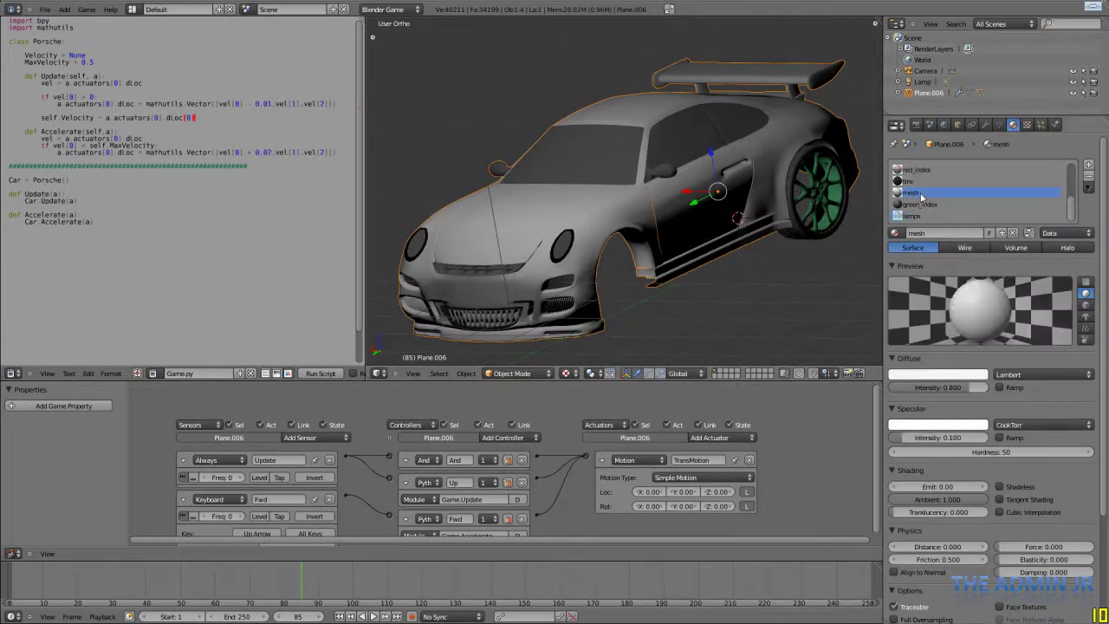
{"action": "scroll", "coordinate": [922, 195], "scroll_direction": "up", "scroll_amount": 7}
{"action": "left_click", "coordinate": [921, 170]}
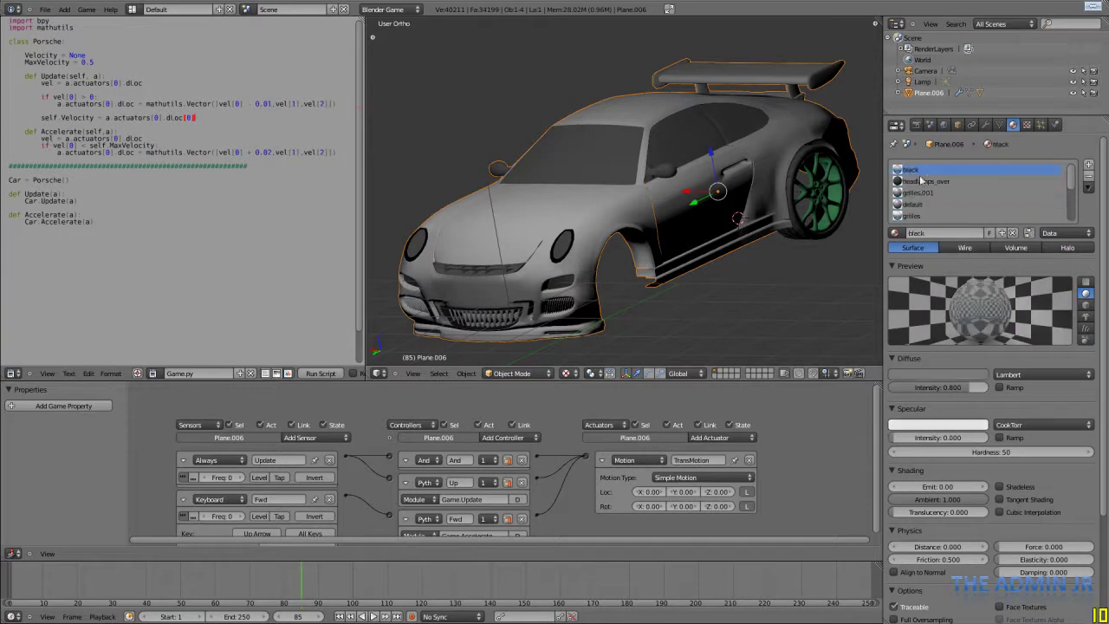
{"action": "scroll", "coordinate": [920, 192], "scroll_direction": "down", "scroll_amount": 5}
{"action": "scroll", "coordinate": [923, 211], "scroll_direction": "up", "scroll_amount": 4}
- Adjust the diffuse colour of the car body's default material
{"action": "left_click", "coordinate": [931, 182]}
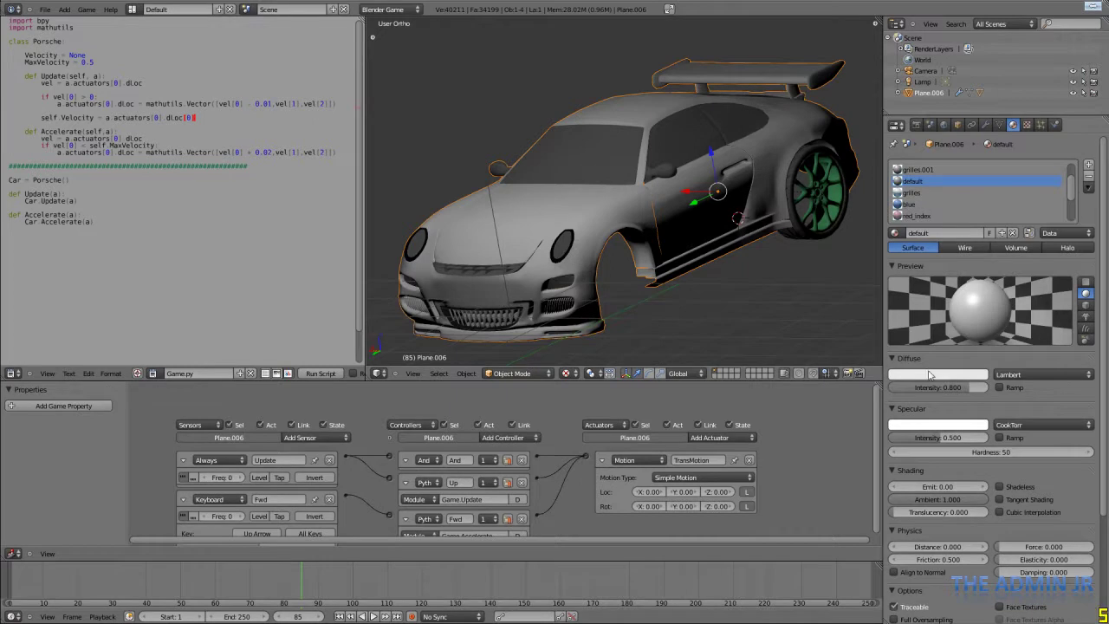
{"action": "left_click", "coordinate": [930, 374]}
{"action": "left_click", "coordinate": [944, 334]}
{"action": "scroll", "coordinate": [939, 197], "scroll_direction": "down", "scroll_amount": 3}
- Change the diffuse colour of the car body's mesh material to a bright green
{"action": "left_click", "coordinate": [916, 204]}
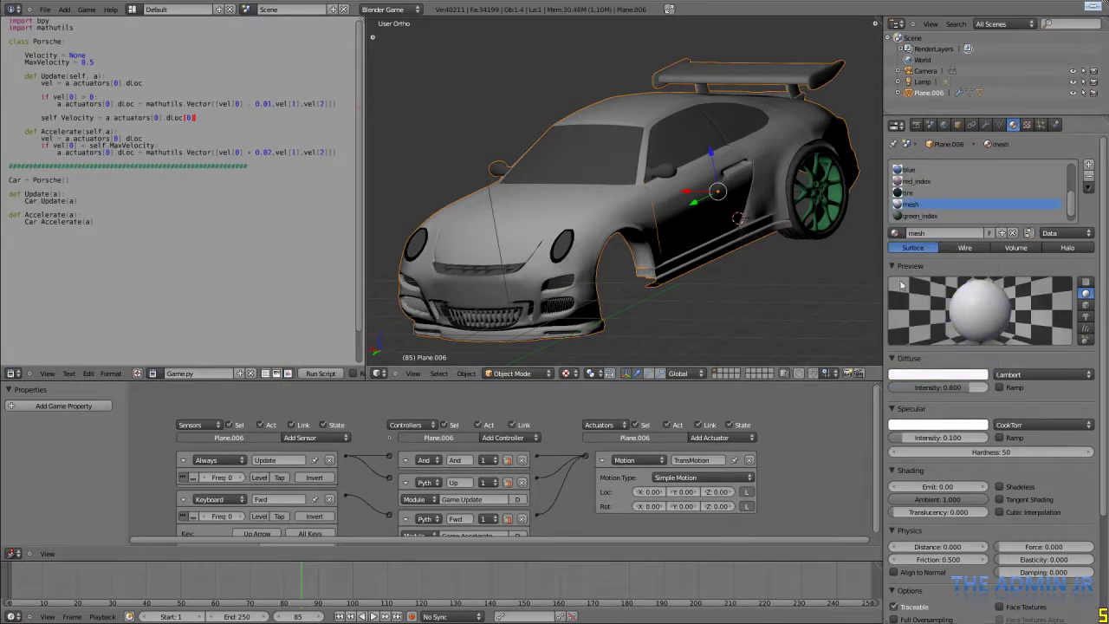
{"action": "left_click", "coordinate": [927, 374]}
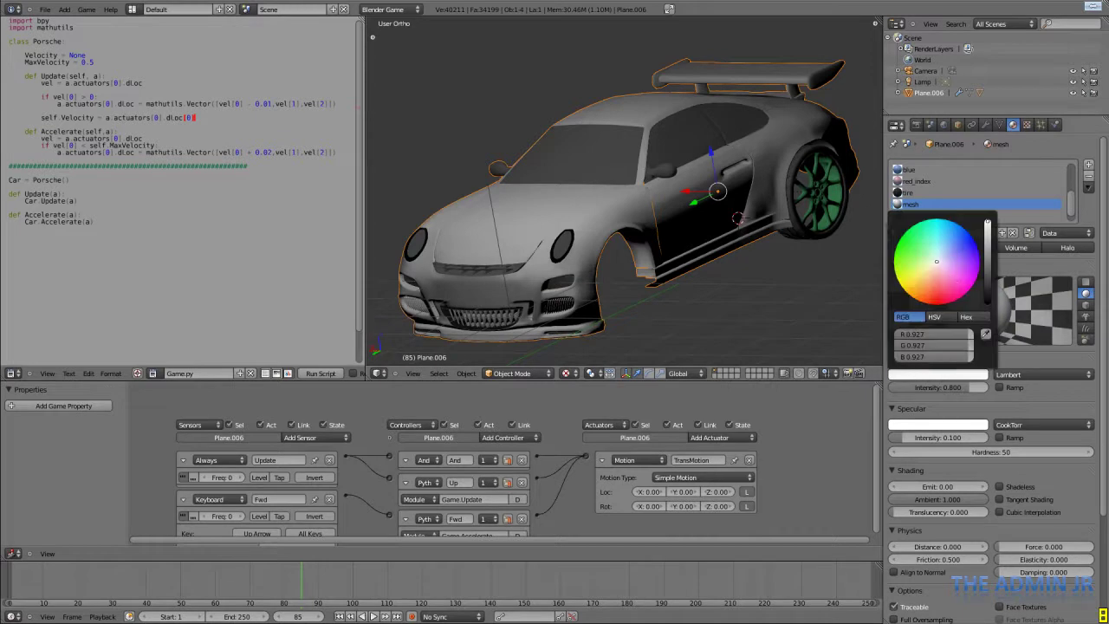
{"action": "left_click", "coordinate": [951, 282]}
{"action": "mouse_move", "coordinate": [956, 286]}
{"action": "left_mouse_down"}
{"action": "mouse_move", "coordinate": [902, 253]}
{"action": "mouse_move", "coordinate": [922, 238]}
{"action": "mouse_move", "coordinate": [938, 272]}
{"action": "mouse_move", "coordinate": [942, 245]}
{"action": "mouse_move", "coordinate": [908, 232]}
{"action": "mouse_move", "coordinate": [929, 246]}
{"action": "mouse_move", "coordinate": [899, 241]}
{"action": "mouse_move", "coordinate": [928, 265]}
{"action": "mouse_move", "coordinate": [909, 227]}
{"action": "left_mouse_up"}
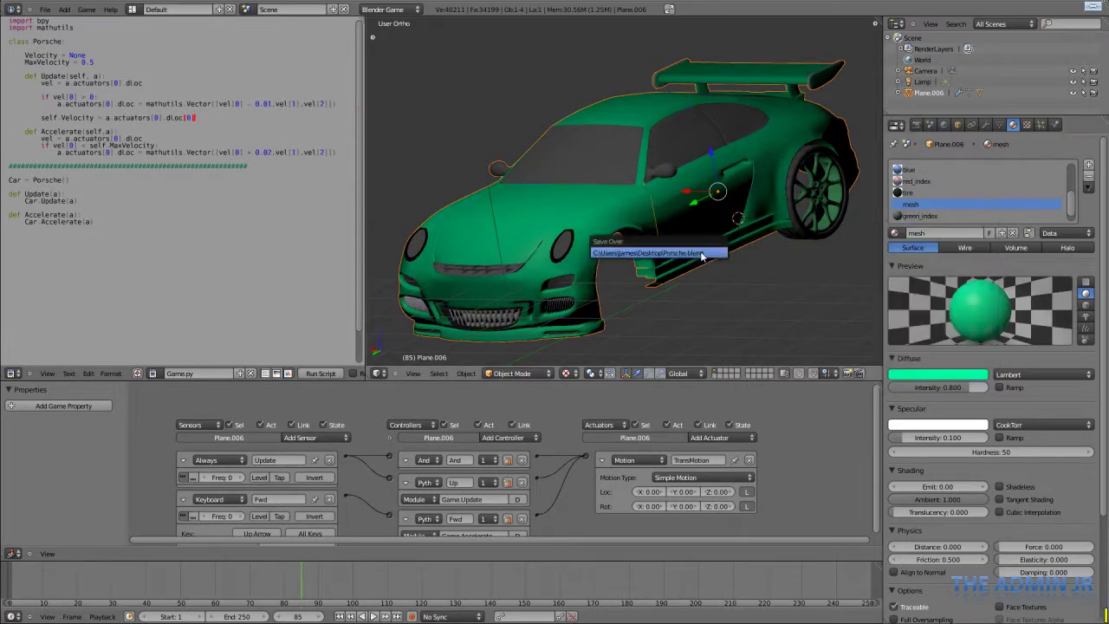
- Test-run the game to check the green car body in the viewport, and stop it
{"action": "scroll", "coordinate": [568, 251], "scroll_direction": "up", "scroll_amount": 4}
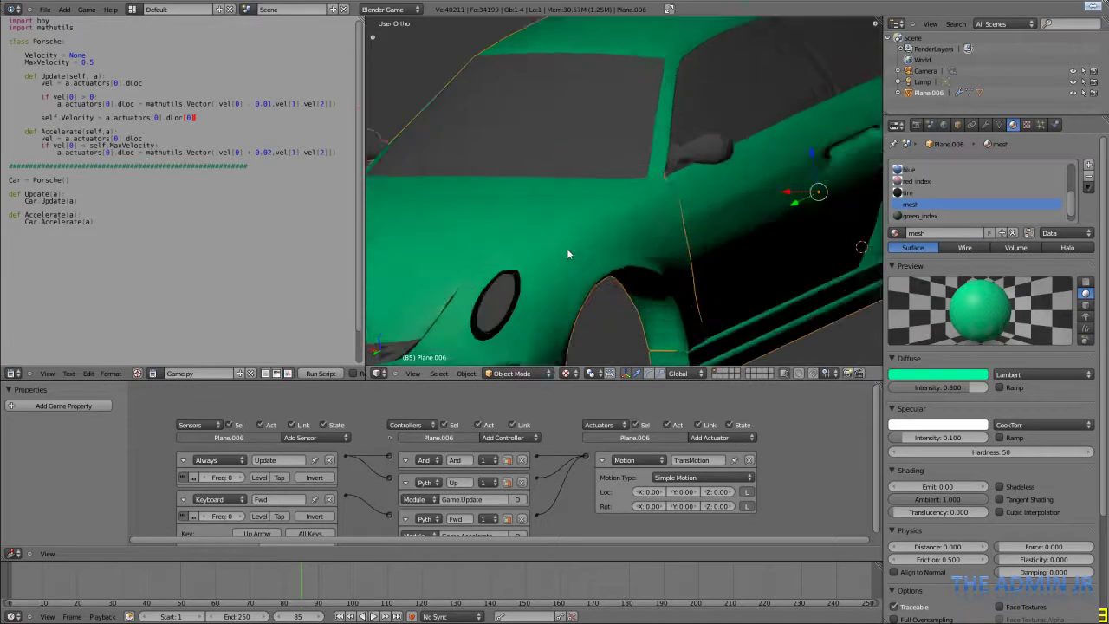
{"action": "scroll", "coordinate": [568, 251], "scroll_direction": "down", "scroll_amount": 2}
{"action": "key", "text": "p"}
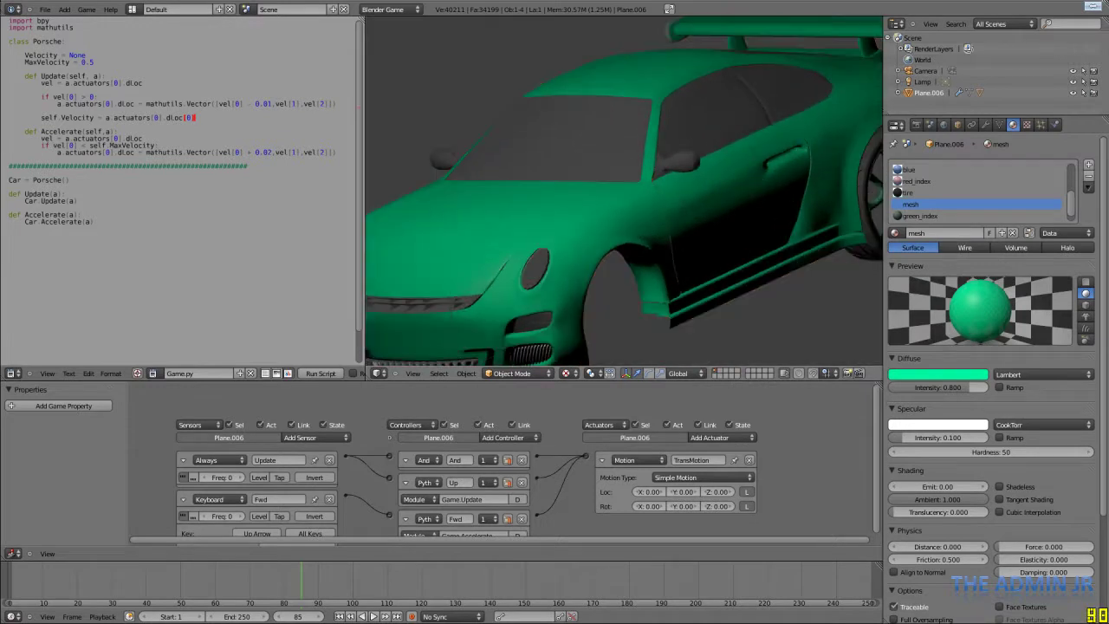
{"action": "key", "text": "Escape"}
- Try a light green on the headlamps_over material, change its diffuse colour to a pale pinkish grey and check the headlight
{"action": "left_click", "coordinate": [908, 192]}
{"action": "scroll", "coordinate": [913, 200], "scroll_direction": "up", "scroll_amount": 3}
{"action": "scroll", "coordinate": [923, 193], "scroll_direction": "up", "scroll_amount": 2}
{"action": "left_click", "coordinate": [924, 181]}
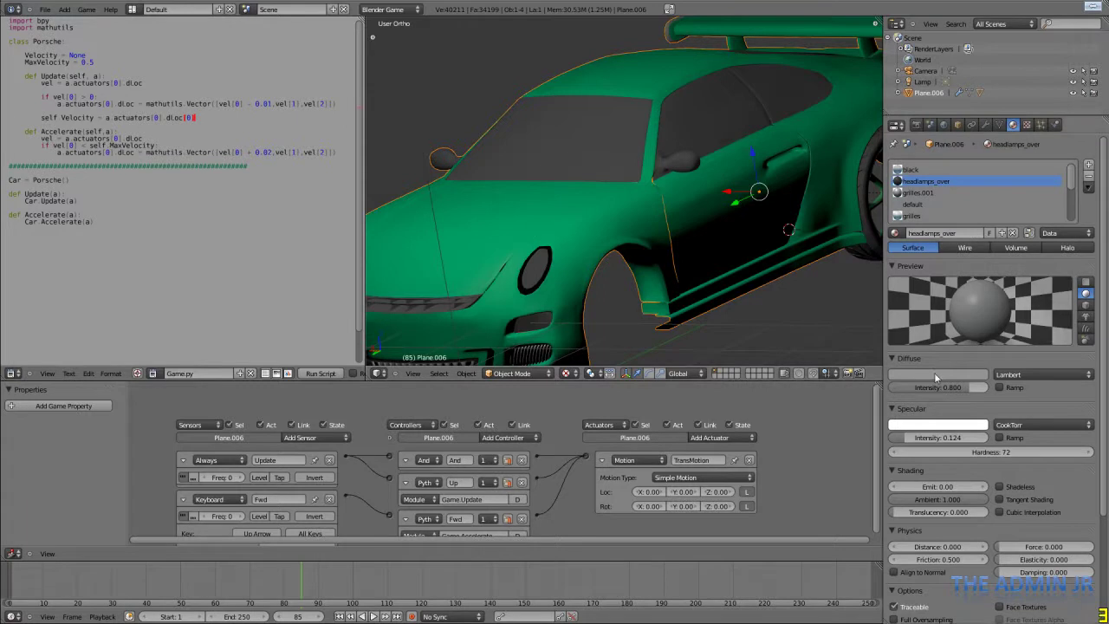
{"action": "left_click", "coordinate": [934, 372]}
{"action": "left_click", "coordinate": [942, 286]}
{"action": "left_click", "coordinate": [908, 253]}
{"action": "scroll", "coordinate": [542, 278], "scroll_direction": "up", "scroll_amount": 6}
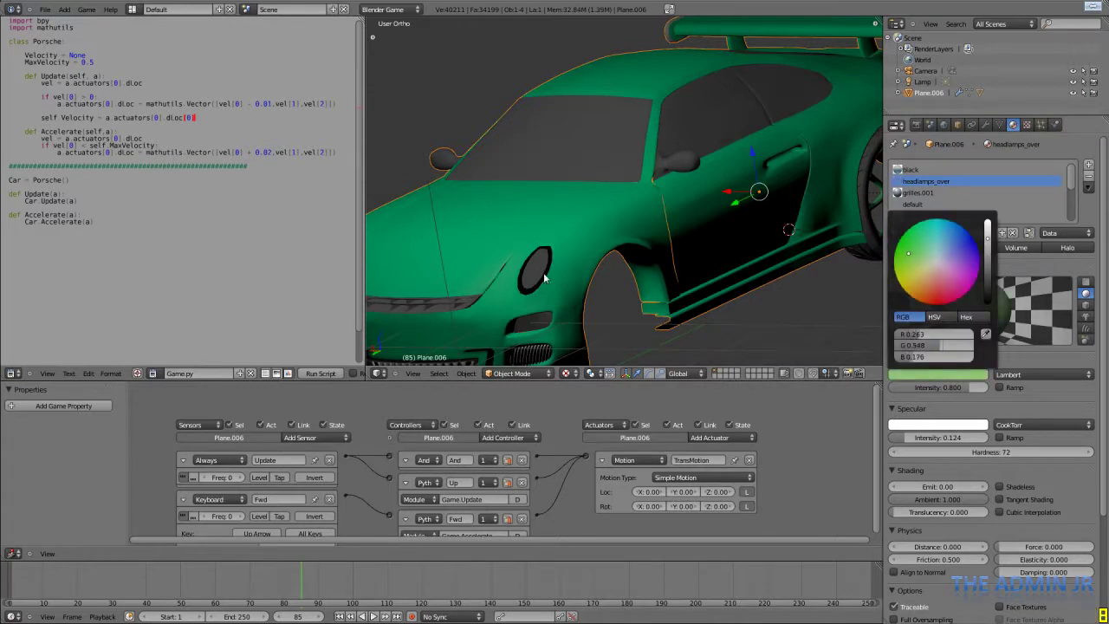
{"action": "left_click", "coordinate": [951, 267]}
{"action": "scroll", "coordinate": [951, 268], "scroll_direction": "down", "scroll_amount": 6}
{"action": "scroll", "coordinate": [527, 282], "scroll_direction": "down", "scroll_amount": 1}
{"action": "scroll", "coordinate": [500, 293], "scroll_direction": "up", "scroll_amount": 3}
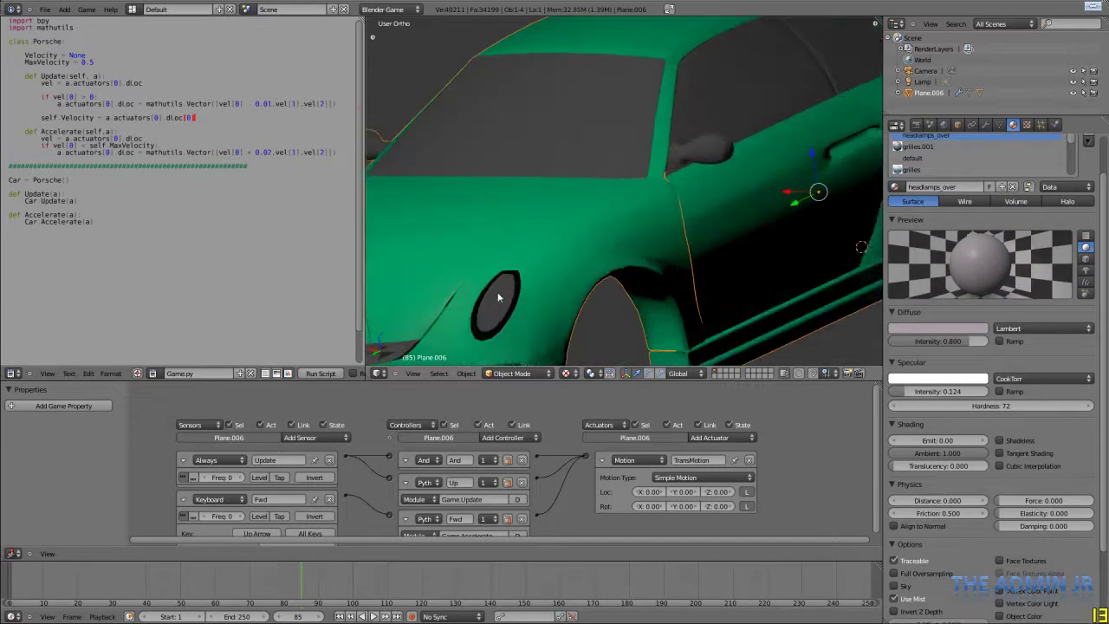
- Look for the headlight's material by checking the grilles, headlamps_over, black and lamps materials
{"action": "left_click", "coordinate": [923, 170]}
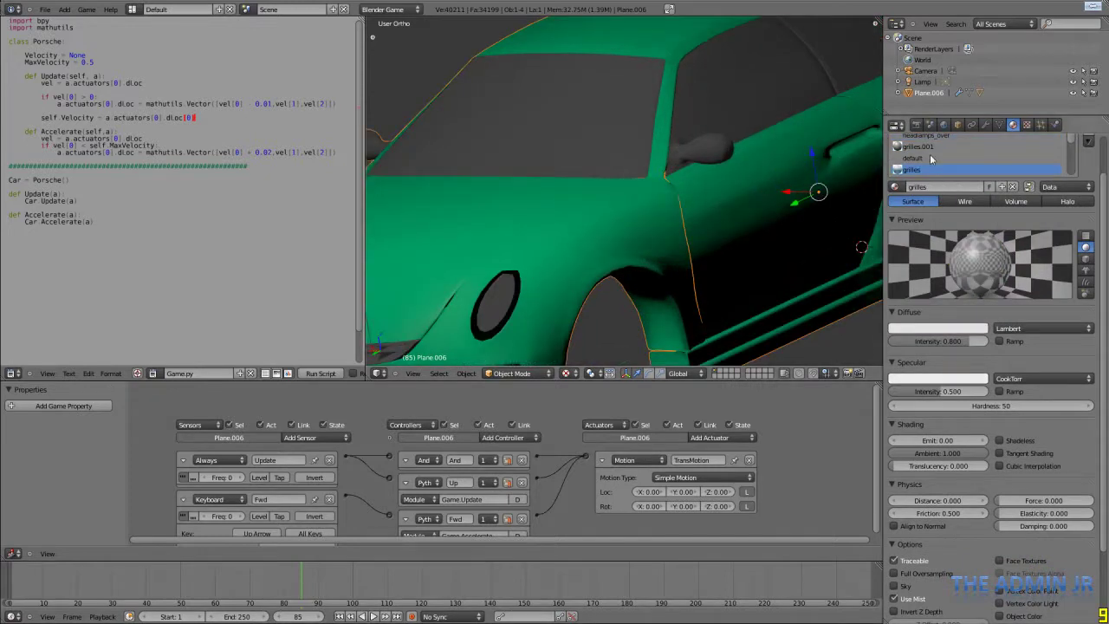
{"action": "left_click", "coordinate": [961, 137]}
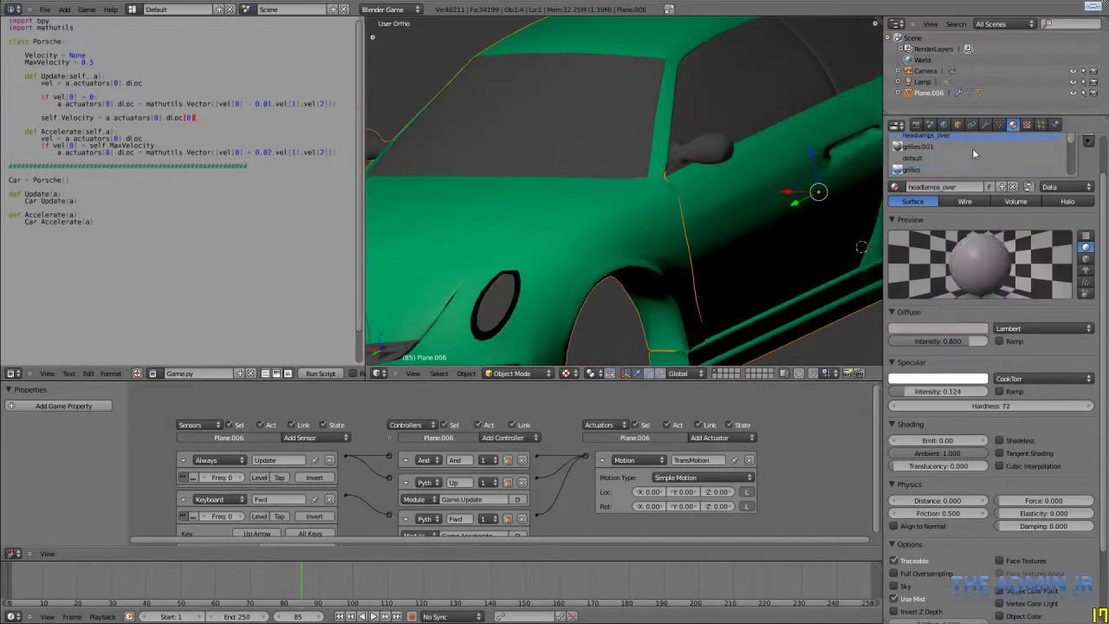
{"action": "scroll", "coordinate": [961, 247], "scroll_direction": "up", "scroll_amount": 2}
{"action": "left_click", "coordinate": [939, 170]}
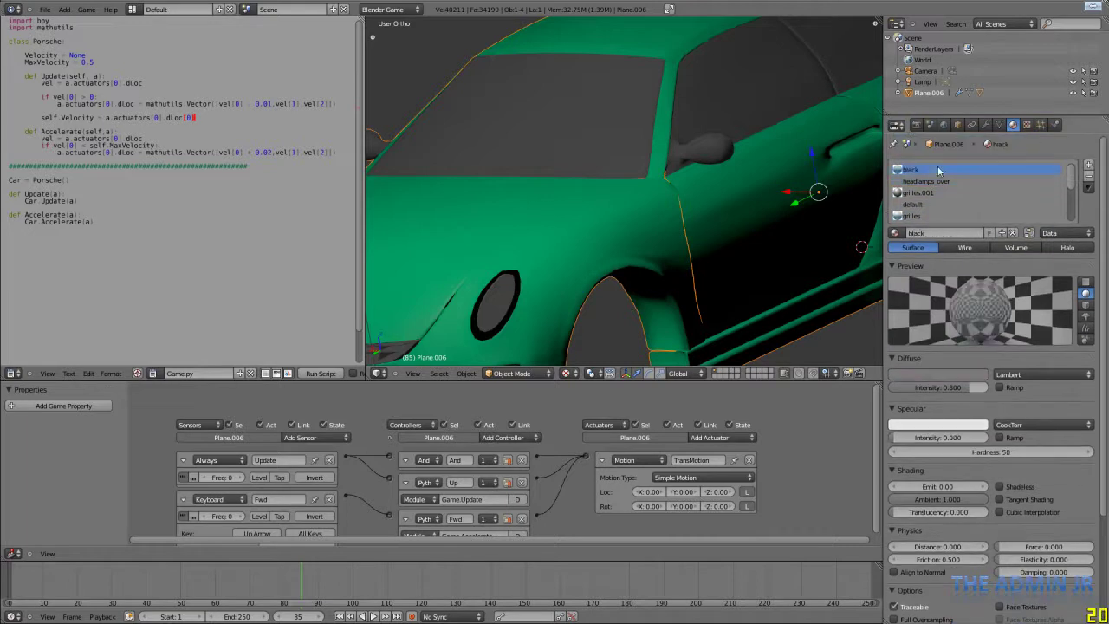
{"action": "scroll", "coordinate": [935, 188], "scroll_direction": "down", "scroll_amount": 3}
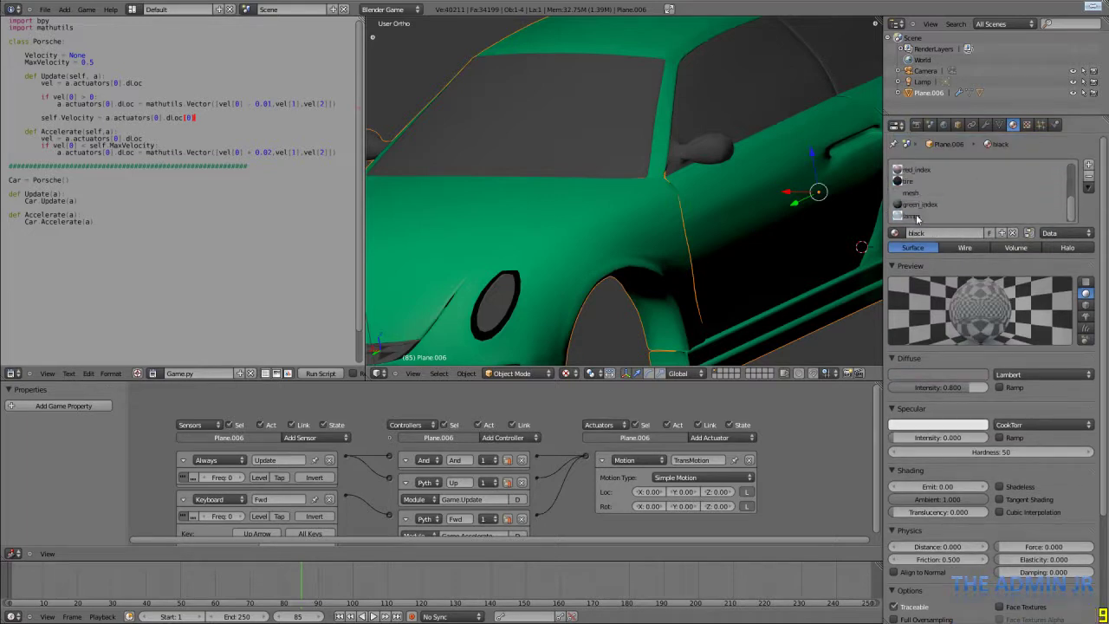
{"action": "left_click", "coordinate": [917, 216]}
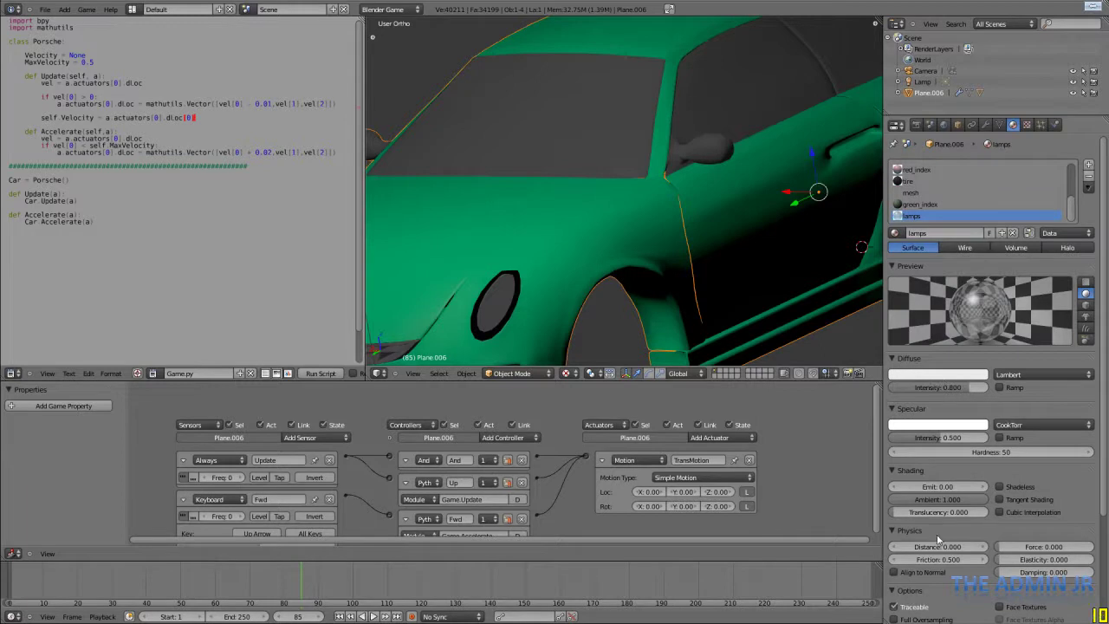
- Turn off transparency for the lamps material
{"action": "scroll", "coordinate": [939, 537], "scroll_direction": "down", "scroll_amount": 4}
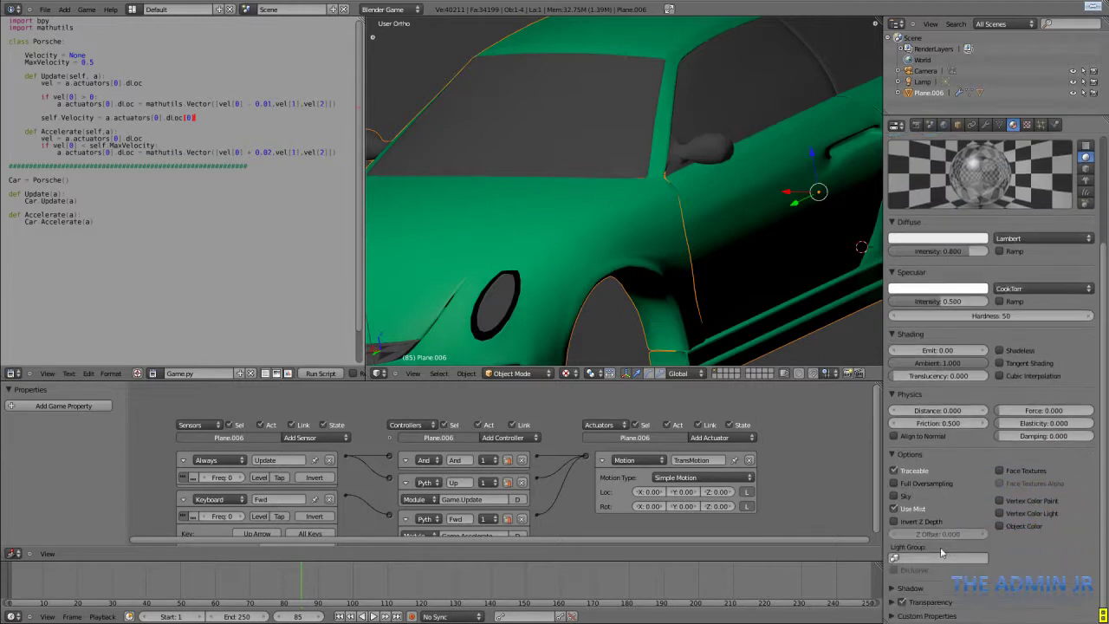
{"action": "left_click", "coordinate": [932, 602]}
{"action": "scroll", "coordinate": [927, 598], "scroll_direction": "down", "scroll_amount": 1}
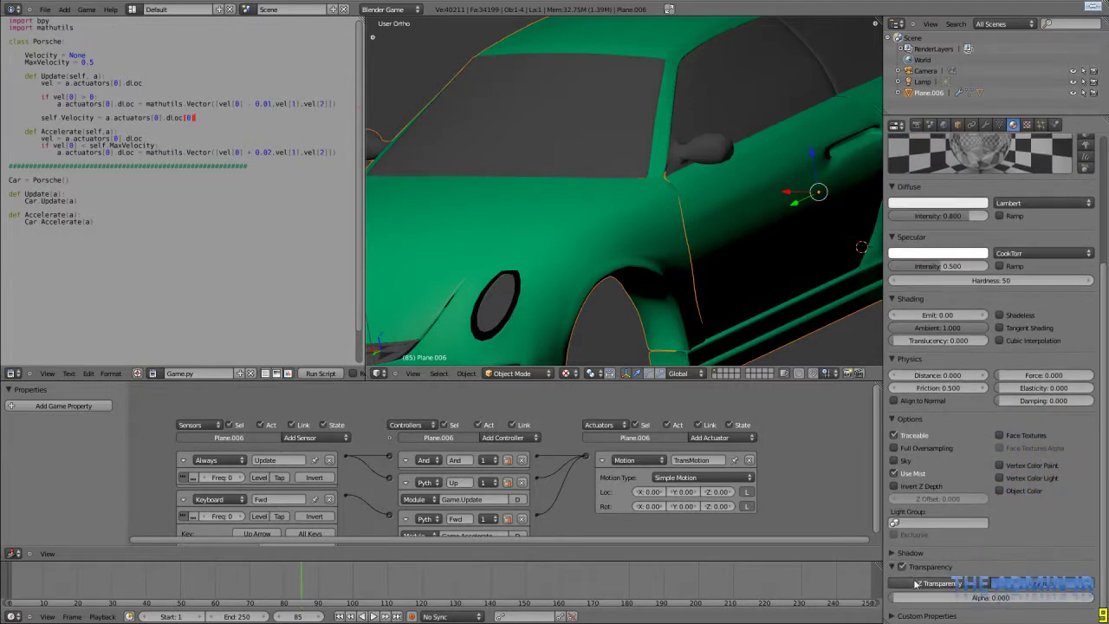
{"action": "left_click", "coordinate": [901, 567]}
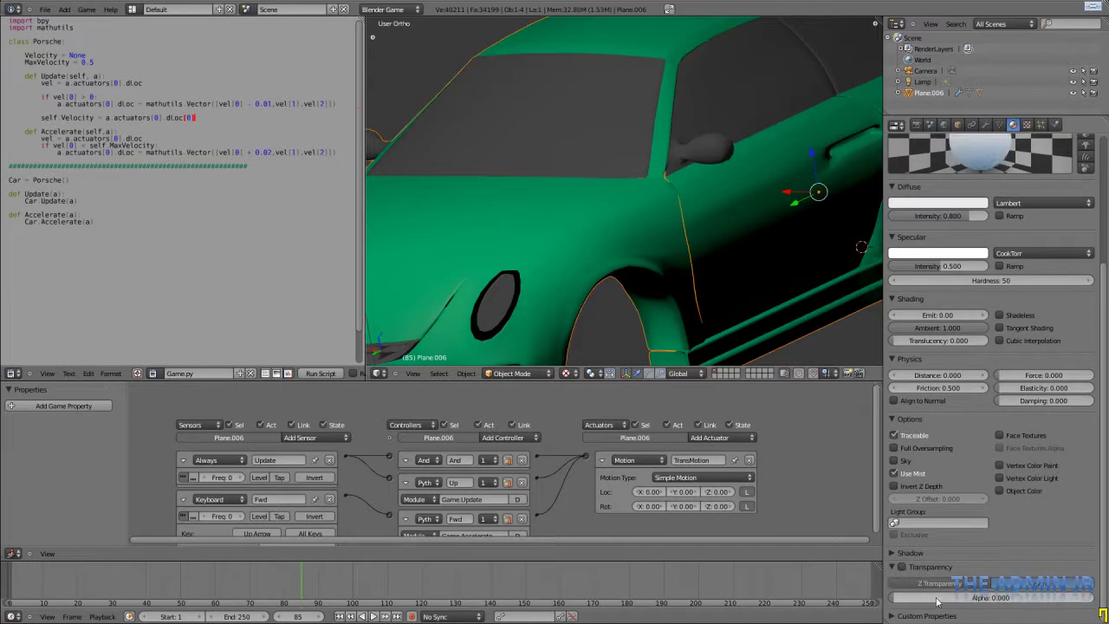
{"action": "scroll", "coordinate": [950, 598], "scroll_direction": "up", "scroll_amount": 5}
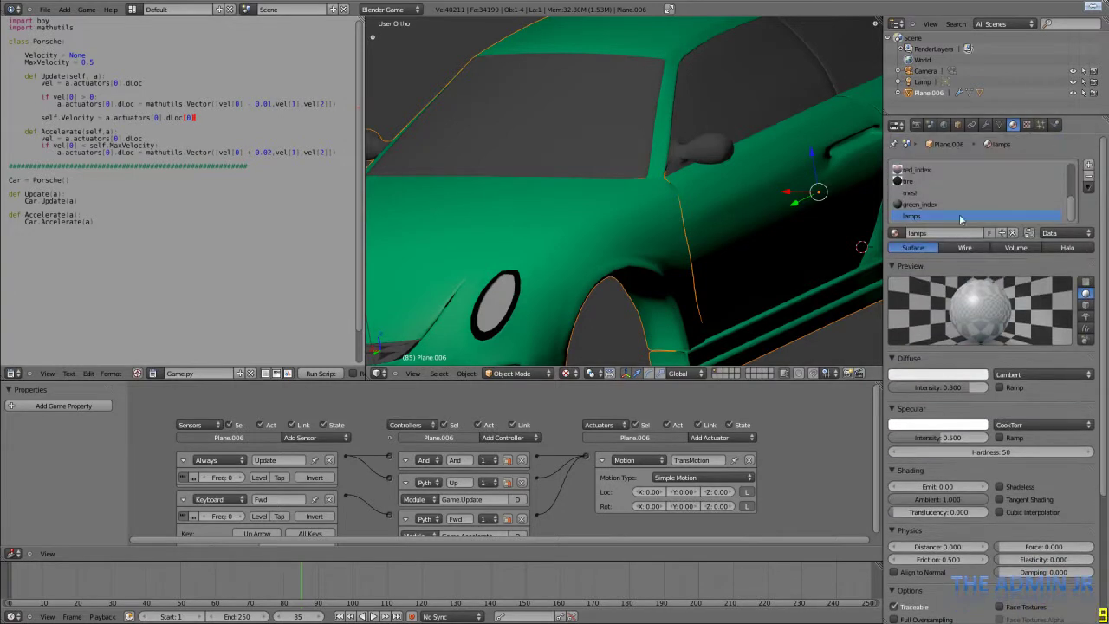
- Brighten the lamps material's diffuse colour to near white and set its Emit to 0.79
{"action": "left_click", "coordinate": [927, 381]}
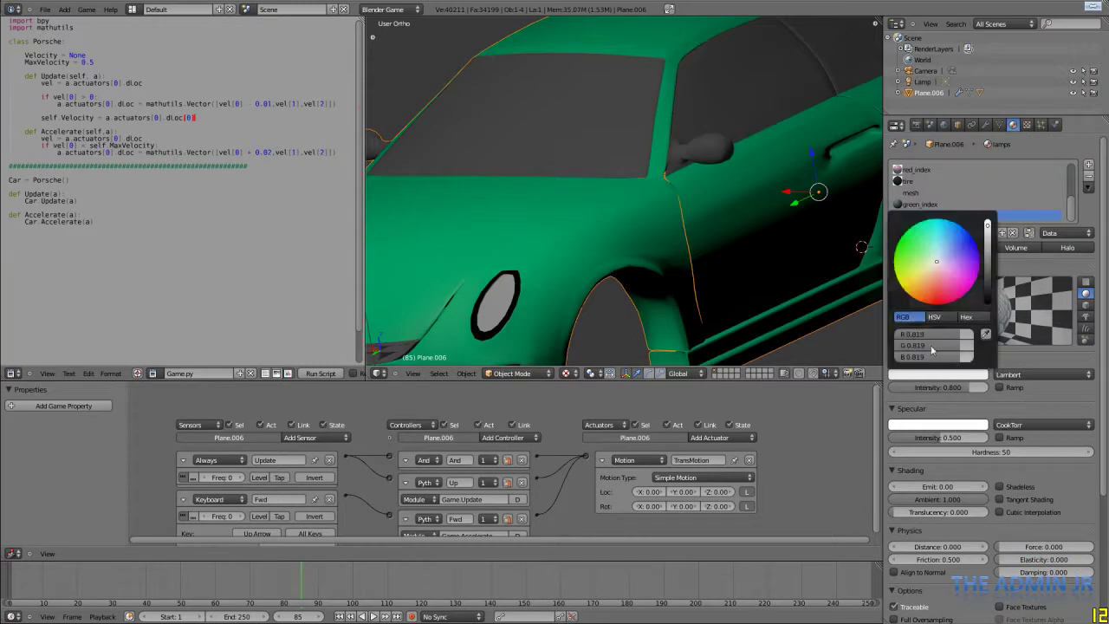
{"action": "mouse_move", "coordinate": [943, 283]}
{"action": "left_mouse_down"}
{"action": "mouse_move", "coordinate": [933, 298]}
{"action": "mouse_move", "coordinate": [912, 270]}
{"action": "mouse_move", "coordinate": [935, 263]}
{"action": "left_mouse_up"}
{"action": "left_click_drag", "start_coordinate": [959, 334], "coordinate": [974, 357]}
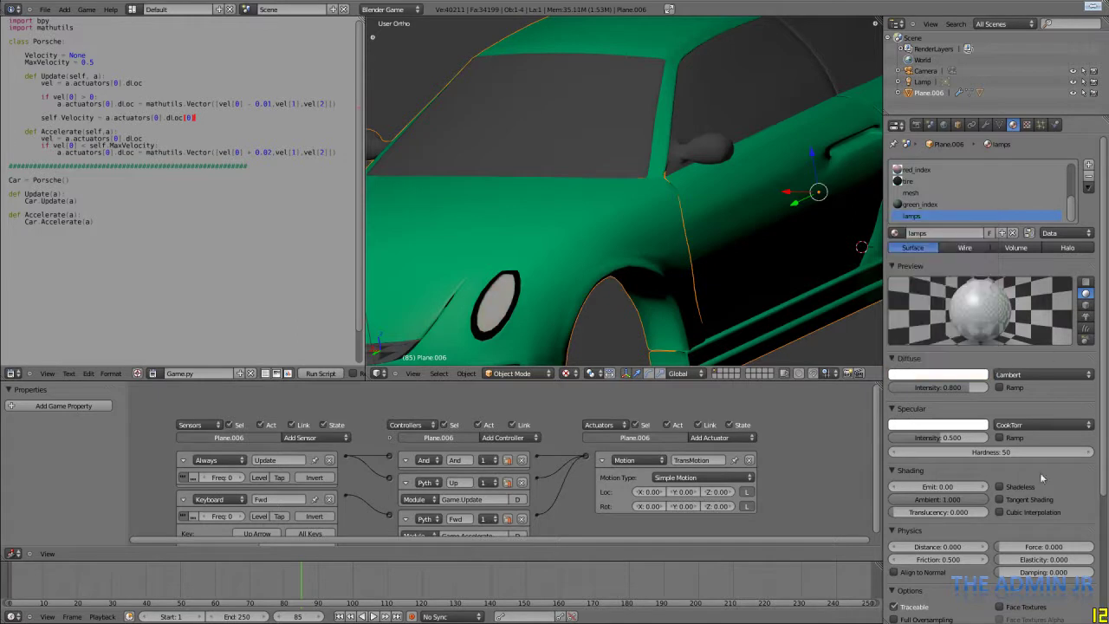
{"action": "left_click_drag", "start_coordinate": [925, 486], "coordinate": [961, 487]}
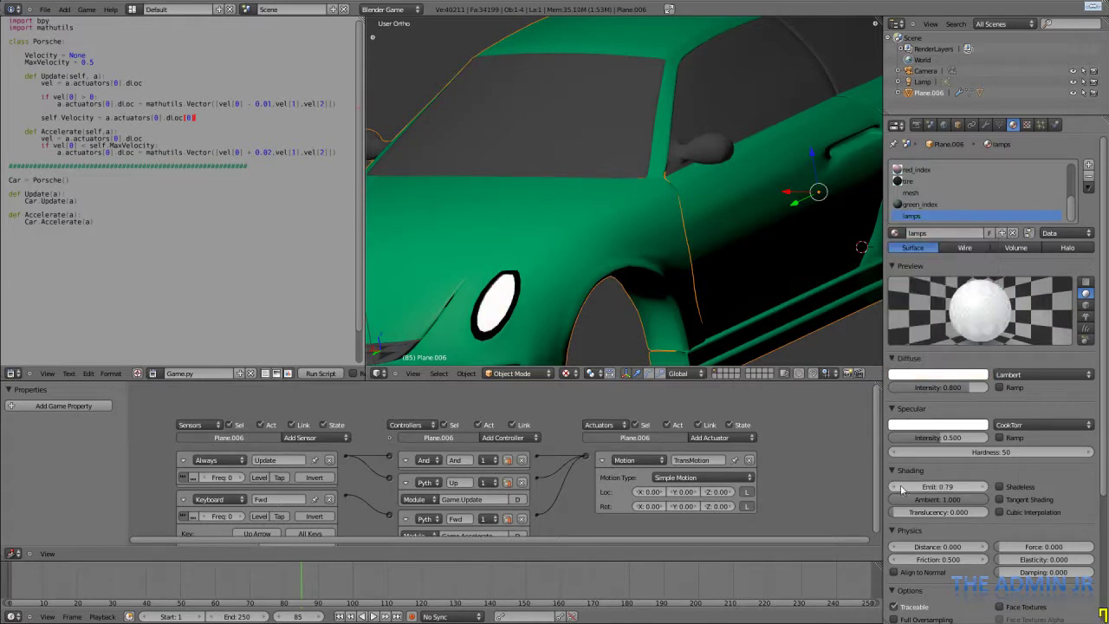
- Save the file and test-run the game to check the glowing headlights, and stop it
{"action": "scroll", "coordinate": [603, 274], "scroll_direction": "down", "scroll_amount": 5}
{"action": "scroll", "coordinate": [604, 274], "scroll_direction": "down", "scroll_amount": 1}
{"action": "key", "text": "a"}
{"action": "key", "text": "ctrl+s"}
{"action": "left_click", "coordinate": [603, 274]}
{"action": "key", "text": "p"}
{"action": "key", "text": "Escape"}
- Examine the headlight's mesh up close in Edit Mode and test-run the game from a close-up of the lamp
{"action": "right_click", "coordinate": [562, 311]}
{"action": "scroll", "coordinate": [561, 310], "scroll_direction": "down", "scroll_amount": 2}
{"action": "middle_click_drag", "start_coordinate": [563, 303], "coordinate": [673, 261]}
{"action": "scroll", "coordinate": [676, 263], "scroll_direction": "up", "scroll_amount": 3}
{"action": "key", "text": "Tab"}
{"action": "middle_click_drag", "start_coordinate": [772, 280], "coordinate": [532, 141], "text": "shift"}
{"action": "scroll", "coordinate": [613, 171], "scroll_direction": "up", "scroll_amount": 3}
{"action": "middle_click_drag", "start_coordinate": [823, 163], "coordinate": [553, 151], "text": "shift"}
{"action": "key", "text": "Tab"}
{"action": "scroll", "coordinate": [750, 165], "scroll_direction": "up", "scroll_amount": 4}
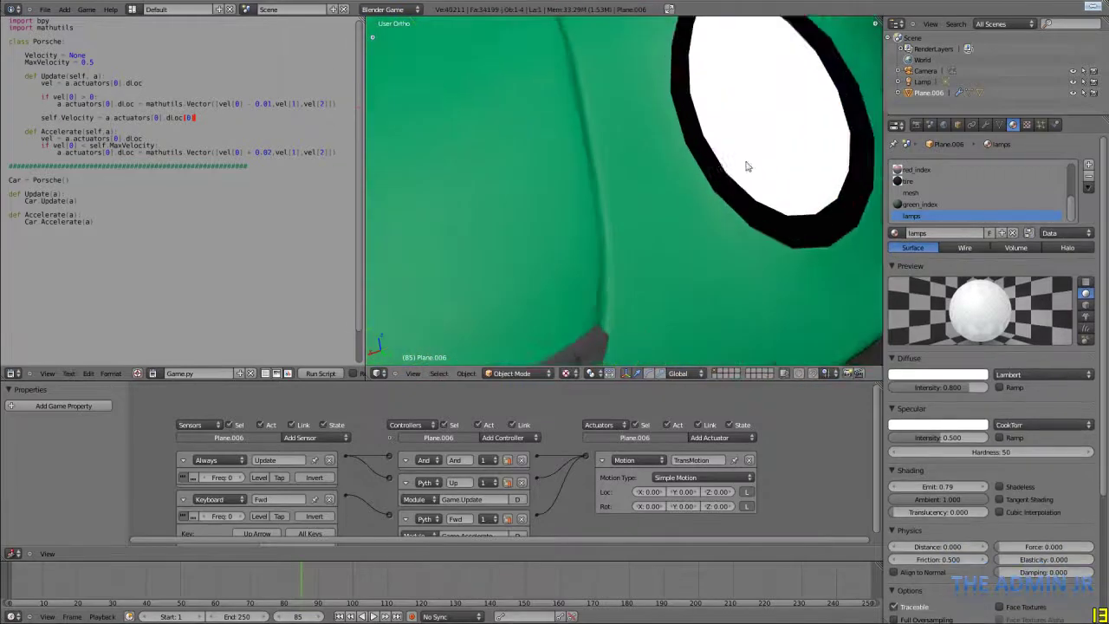
{"action": "middle_click_drag", "start_coordinate": [750, 166], "coordinate": [657, 171], "text": "shift"}
{"action": "key", "text": "p"}
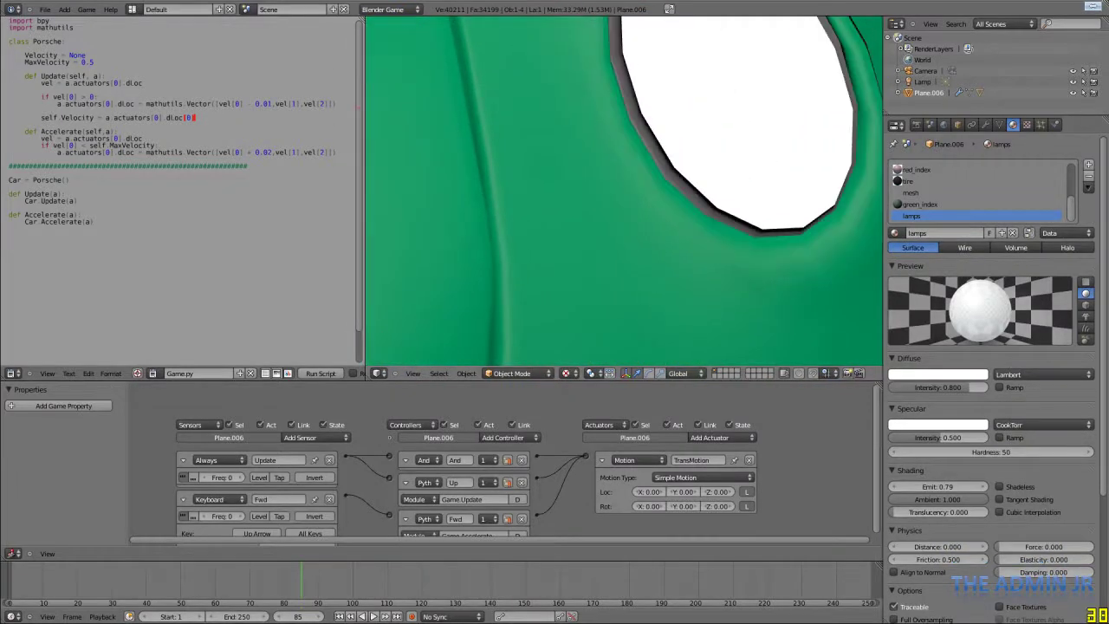
{"action": "key", "text": "Escape"}
- Test-run the game with the whole headlight and front bumper in view, and stop it
{"action": "scroll", "coordinate": [664, 168], "scroll_direction": "down", "scroll_amount": 5}
{"action": "middle_click_drag", "start_coordinate": [685, 176], "coordinate": [644, 259]}
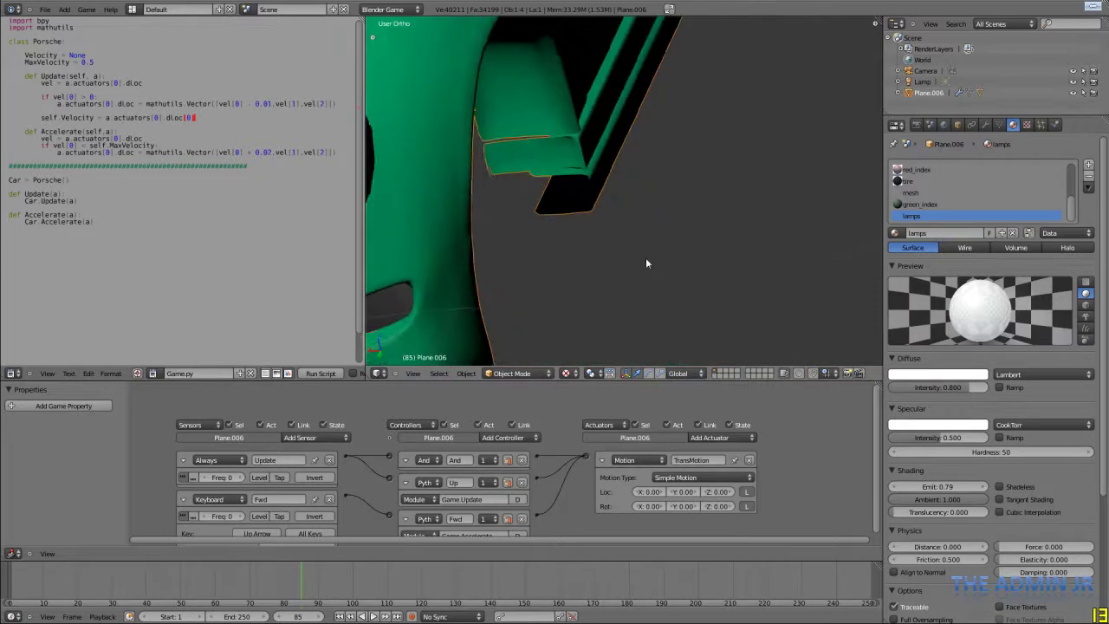
{"action": "scroll", "coordinate": [598, 238], "scroll_direction": "down", "scroll_amount": 2}
{"action": "mouse_move", "coordinate": [580, 234]}
{"action": "middle_mouse_down"}
{"action": "mouse_move", "coordinate": [696, 240]}
{"action": "mouse_move", "coordinate": [577, 220]}
{"action": "middle_mouse_up"}
{"action": "key", "text": "p"}
{"action": "key", "text": "Escape"}
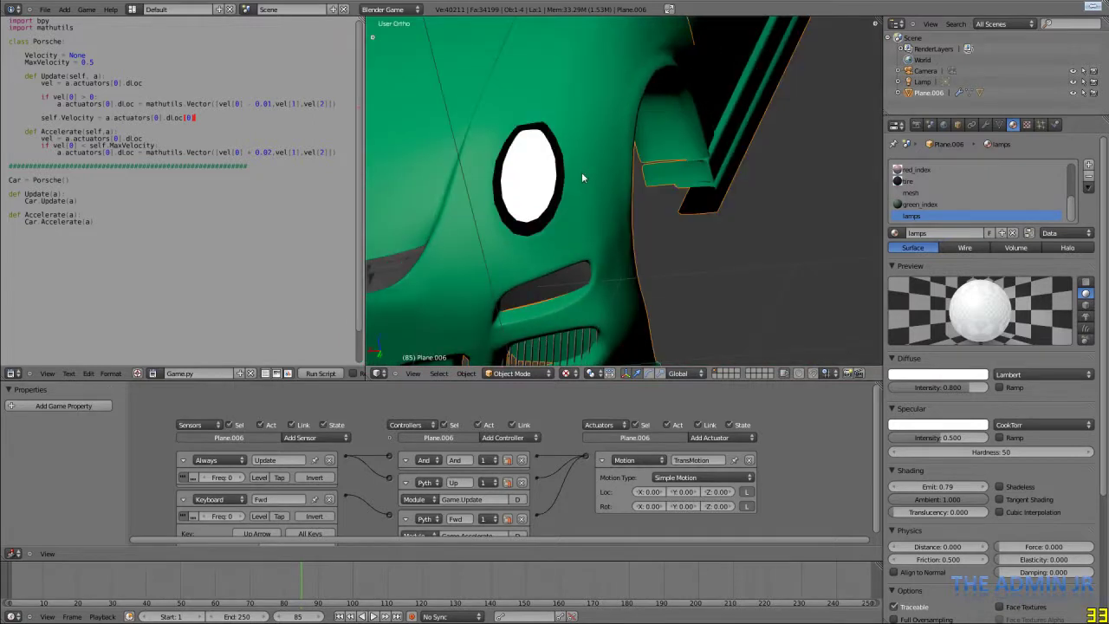
- Inspect the headlight's wire mesh in Edit Mode and compare it with a test-run of the game
{"action": "key", "text": "Tab"}
{"action": "key", "text": "Tab"}
{"action": "key", "text": "Tab"}
{"action": "scroll", "coordinate": [531, 169], "scroll_direction": "up", "scroll_amount": 2}
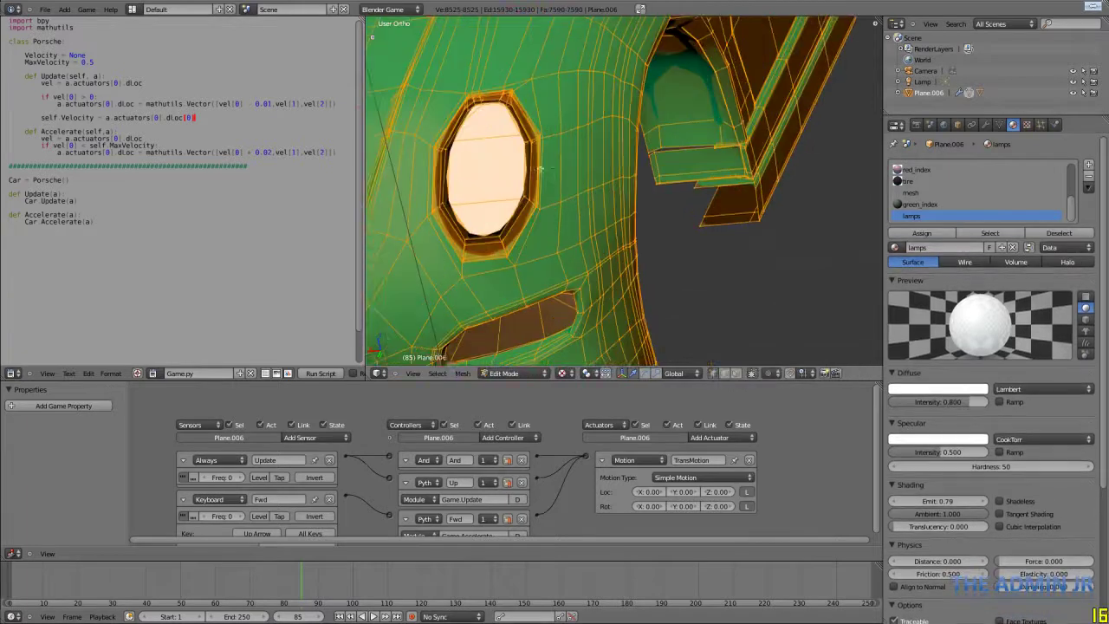
{"action": "middle_click_drag", "start_coordinate": [531, 169], "coordinate": [605, 180], "text": "shift"}
{"action": "key", "text": "p"}
{"action": "key", "text": "Escape"}
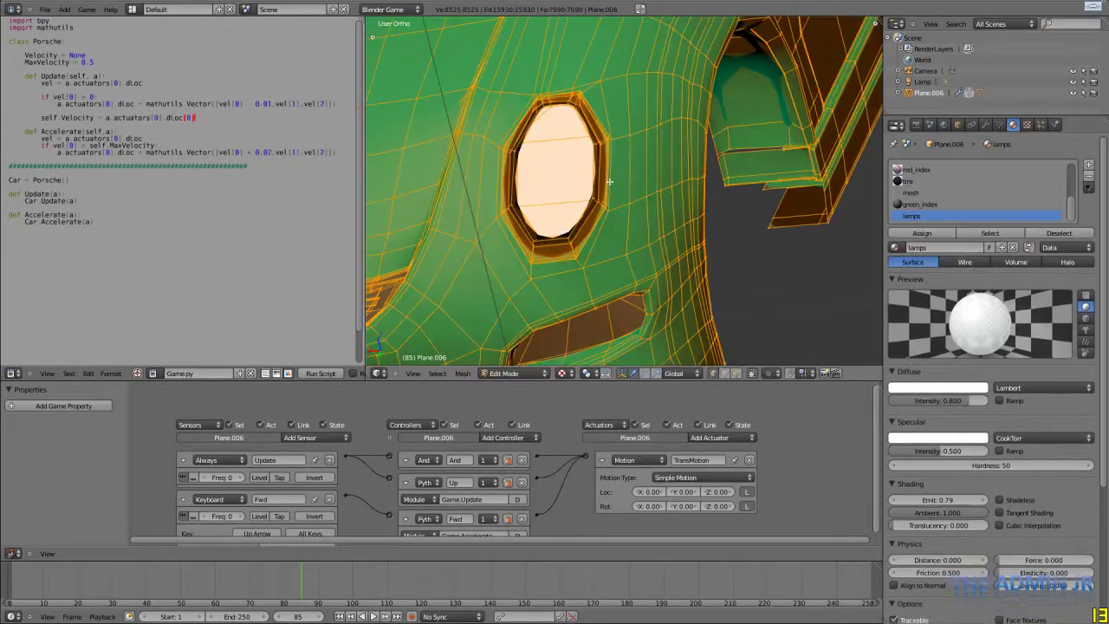
- Select the faces that use the lamps material and try moving them, cancelling the move and clearing the selection
{"action": "right_click", "coordinate": [599, 145]}
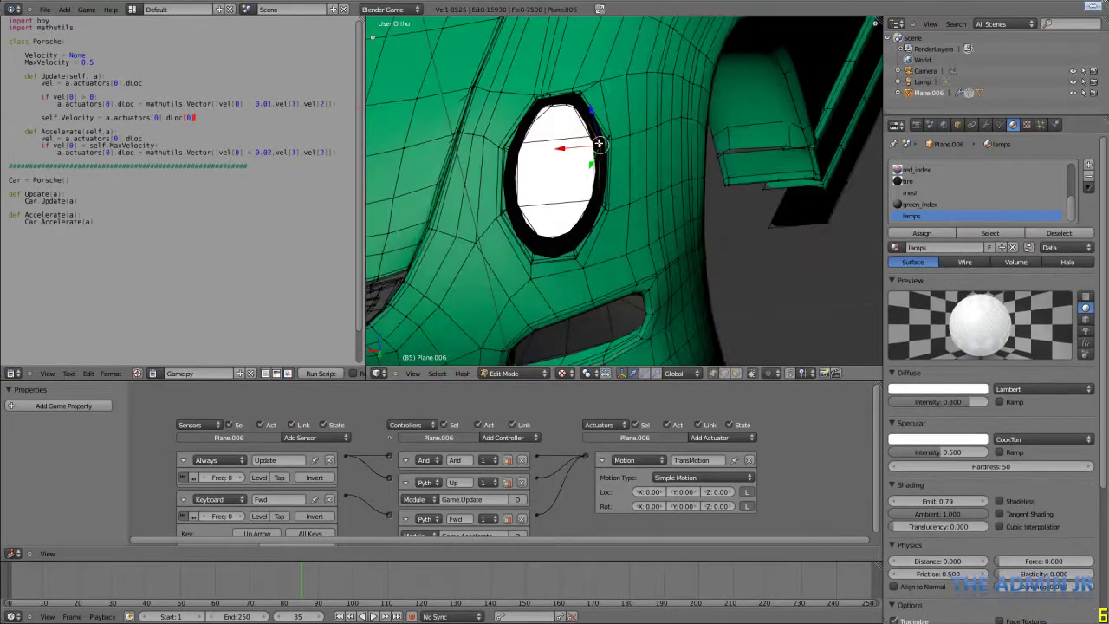
{"action": "left_click", "coordinate": [989, 233]}
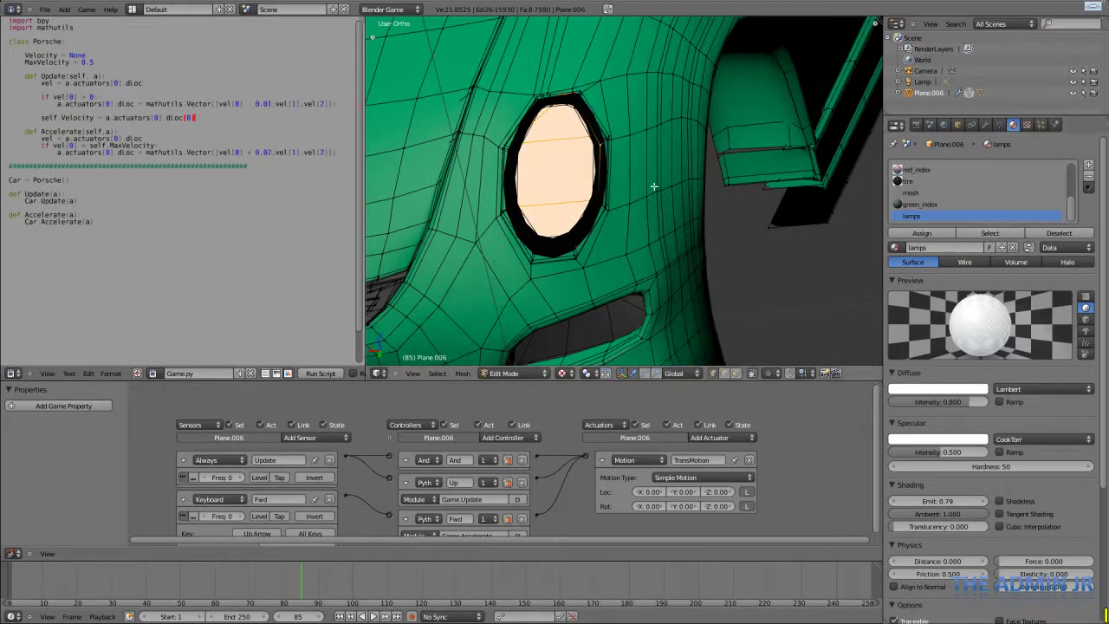
{"action": "scroll", "coordinate": [594, 178], "scroll_direction": "up", "scroll_amount": 3}
{"action": "key", "text": "g"}
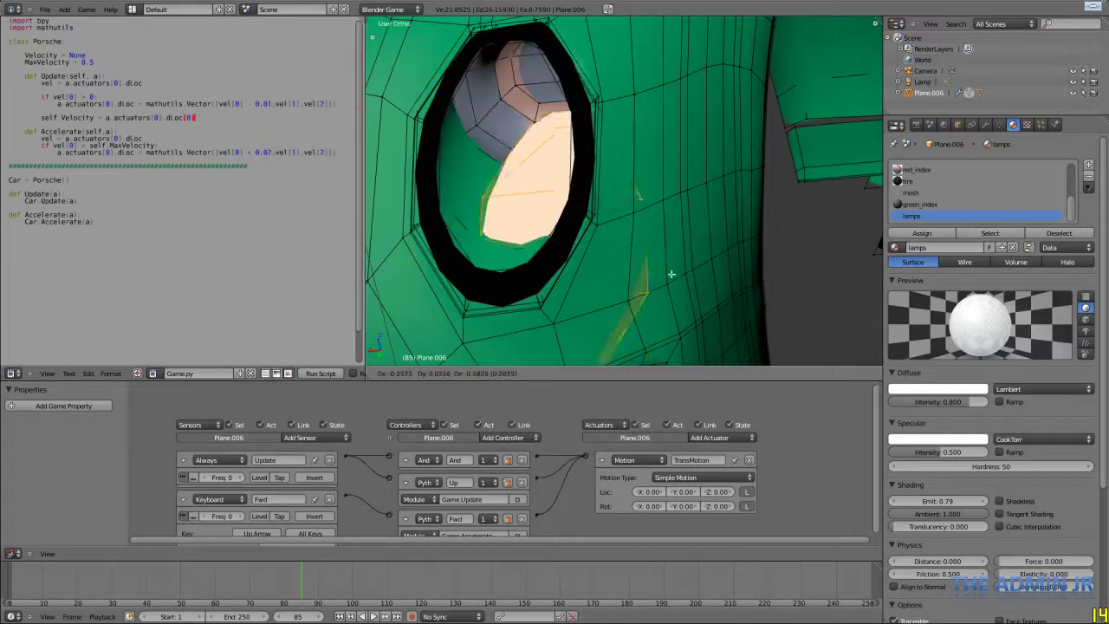
{"action": "right_click", "coordinate": [630, 206]}
{"action": "key", "text": "a"}
- Pick vertices around the headlight's black ring, toggling the viewport shading to find the ring's geometry
{"action": "right_click", "coordinate": [473, 31]}
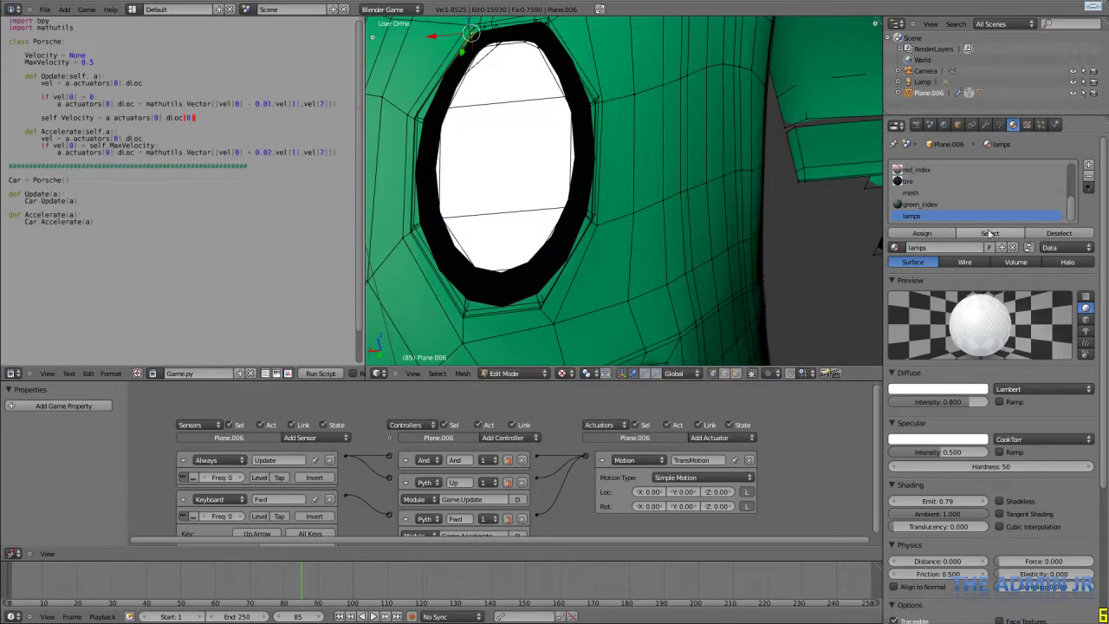
{"action": "left_click", "coordinate": [989, 233]}
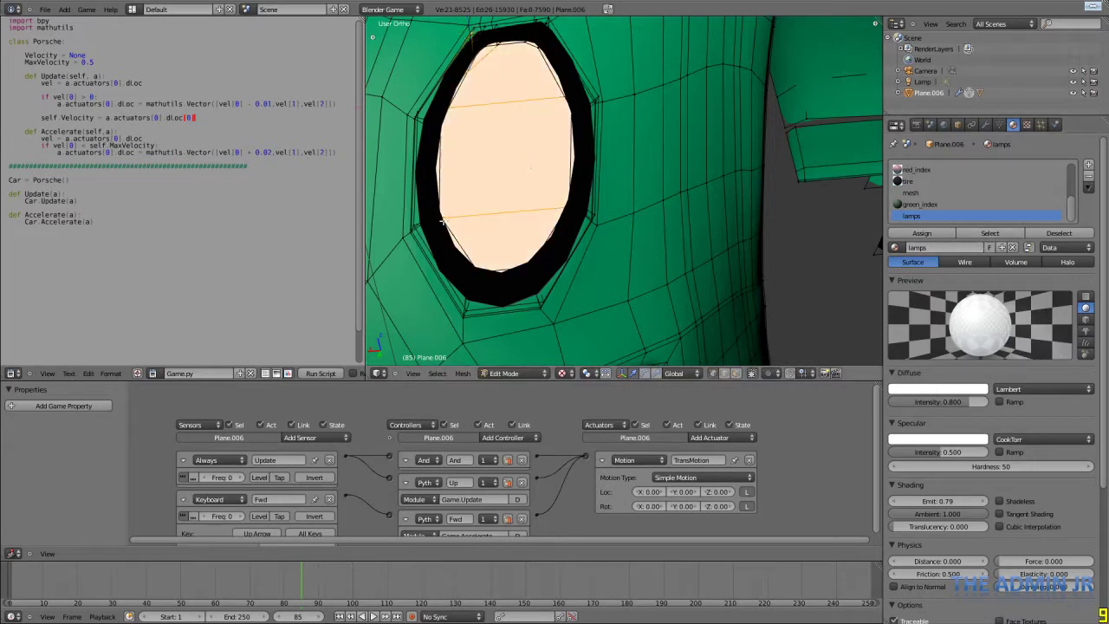
{"action": "right_click", "coordinate": [426, 227]}
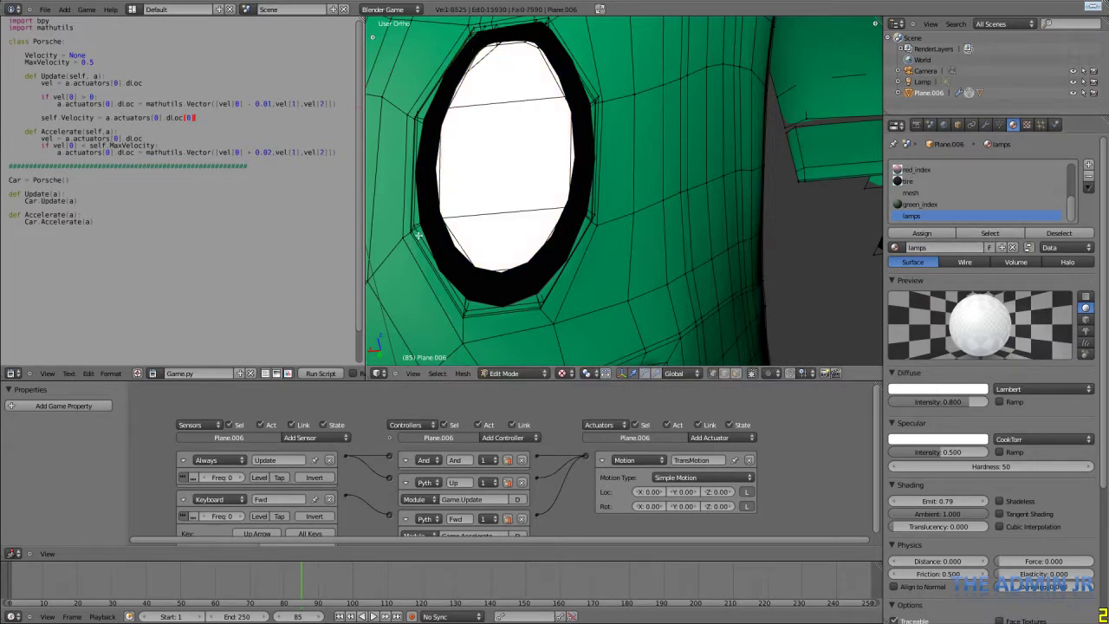
{"action": "key", "text": "z"}
{"action": "right_click", "coordinate": [415, 233]}
{"action": "right_click", "coordinate": [419, 232]}
{"action": "right_click", "coordinate": [419, 223]}
{"action": "key", "text": "z"}
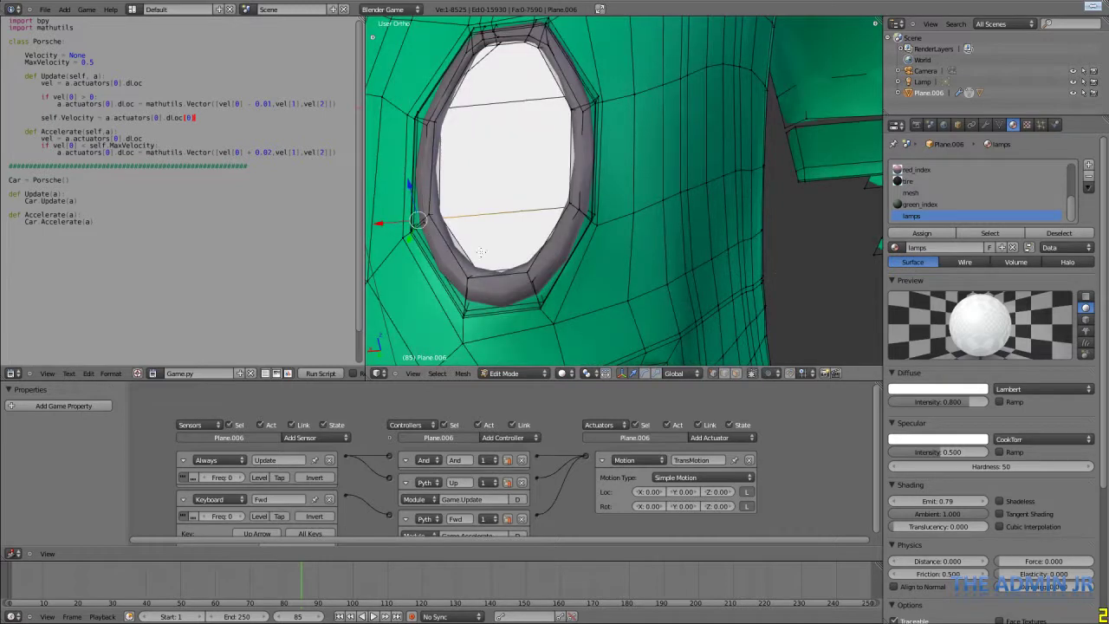
{"action": "key", "text": "z"}
{"action": "right_click", "coordinate": [428, 214]}
{"action": "key", "text": "z"}
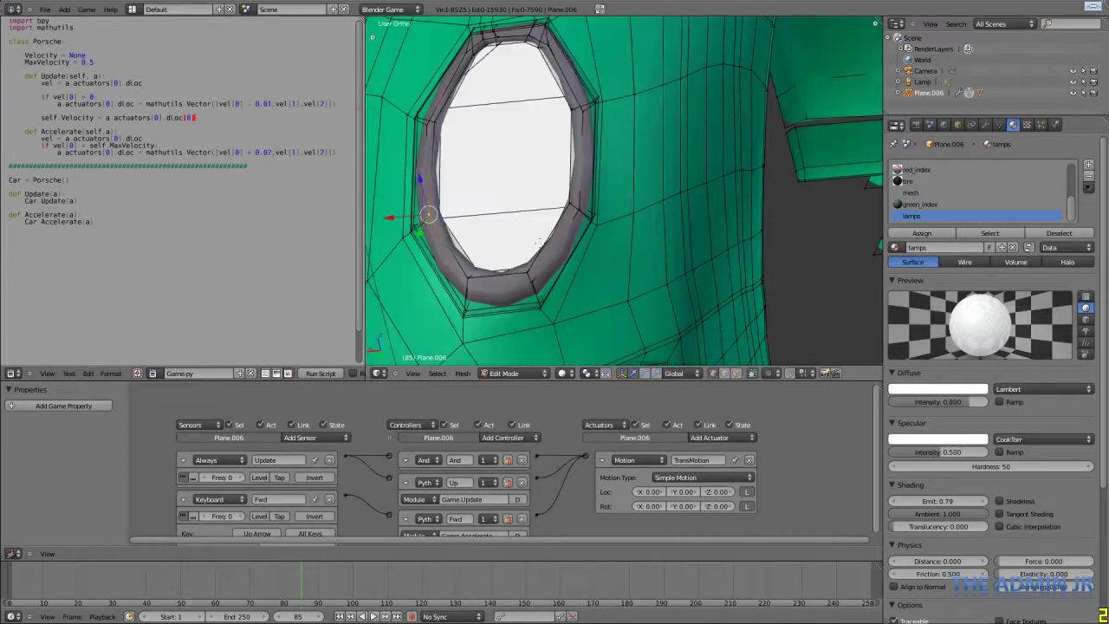
- Try moving the lamps material's faces together with the selected ring vertex, cancel, deselect everything and return to Object Mode
{"action": "left_click", "coordinate": [1012, 240]}
{"action": "key", "text": "g"}
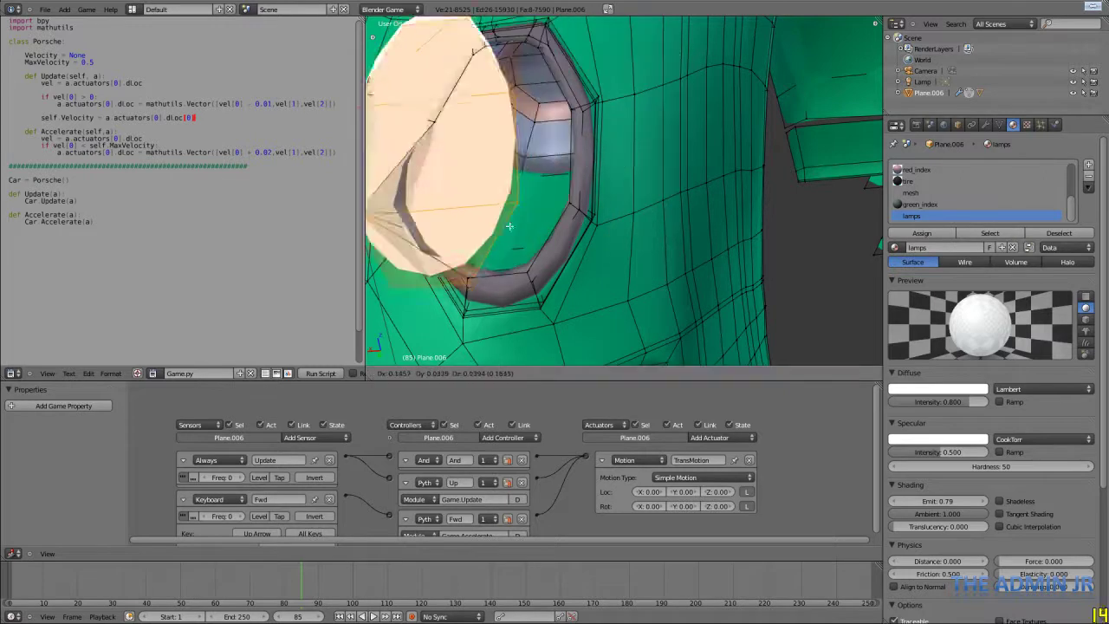
{"action": "right_click", "coordinate": [656, 217]}
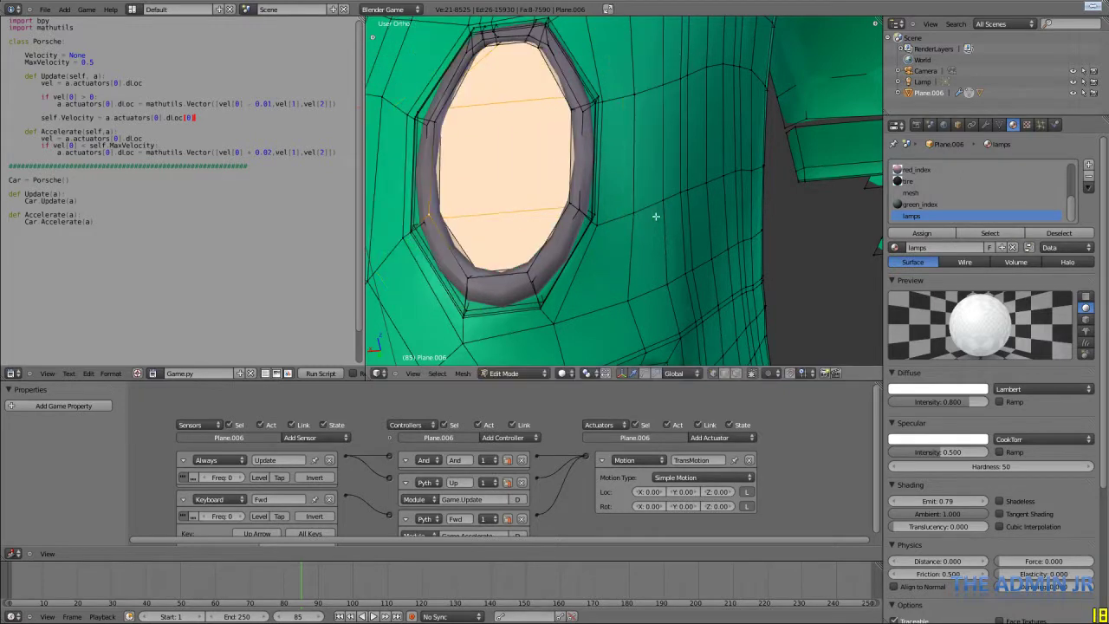
{"action": "key", "text": "a"}
{"action": "key", "text": "Tab"}
- Test-run the game from the solid-shaded view to check the headlights, and stop it
{"action": "scroll", "coordinate": [635, 216], "scroll_direction": "down", "scroll_amount": 5}
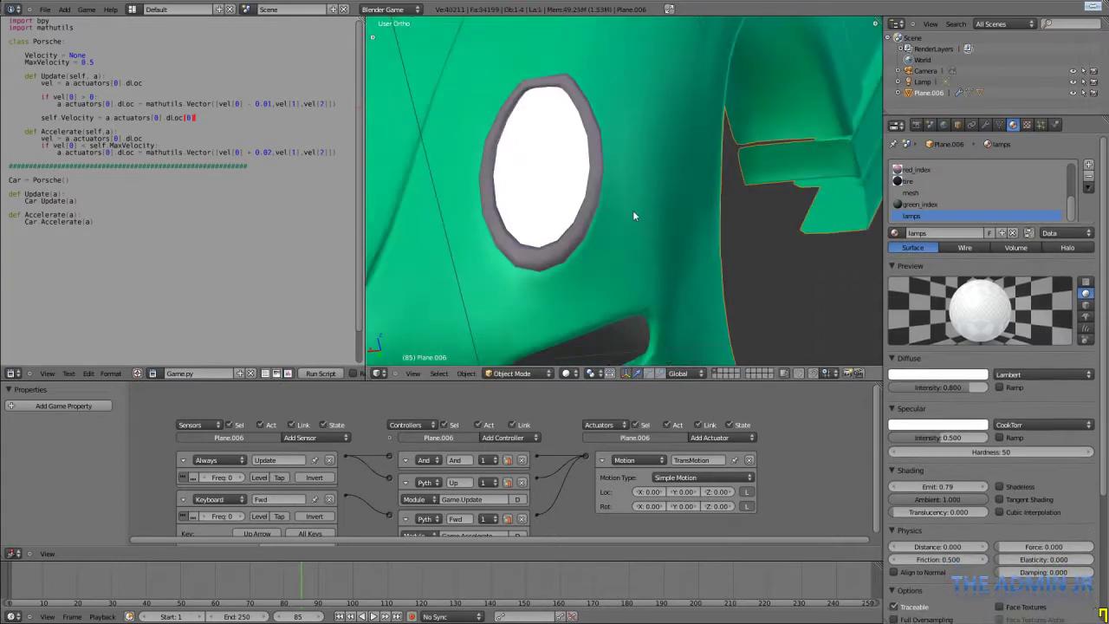
{"action": "scroll", "coordinate": [634, 219], "scroll_direction": "up", "scroll_amount": 3}
{"action": "key", "text": "p"}
{"action": "key", "text": "Escape"}
{"action": "scroll", "coordinate": [634, 218], "scroll_direction": "down", "scroll_amount": 7}
{"action": "scroll", "coordinate": [614, 233], "scroll_direction": "up", "scroll_amount": 3}
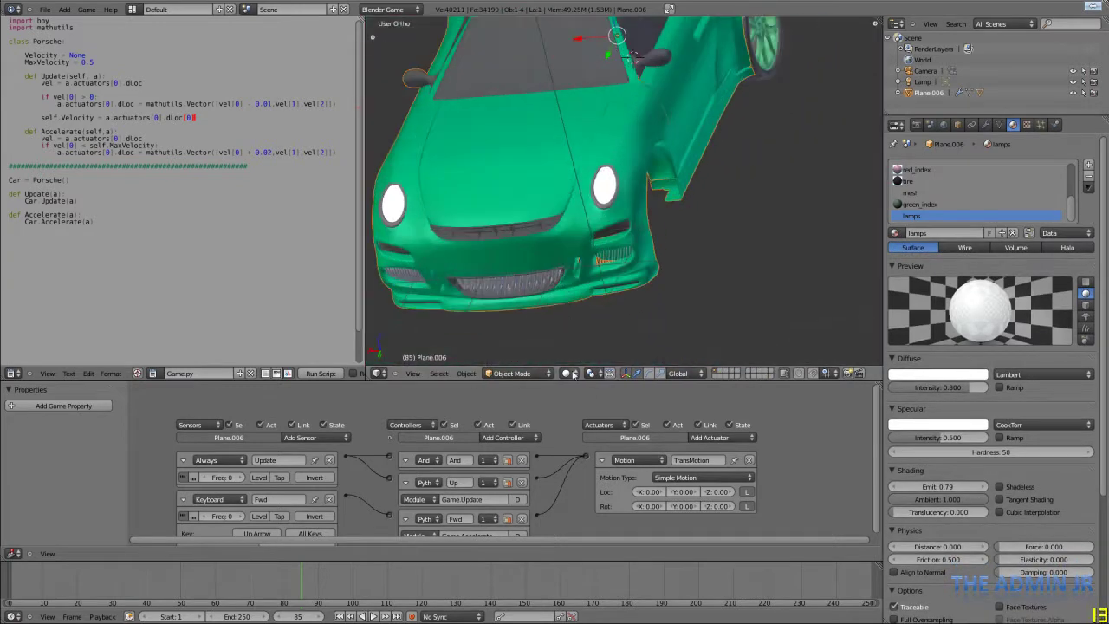
- Switch the viewport shading back to Textured and check the headlight up close
{"action": "left_click", "coordinate": [569, 372]}
{"action": "left_click", "coordinate": [581, 324]}
{"action": "scroll", "coordinate": [597, 252], "scroll_direction": "down", "scroll_amount": 3}
{"action": "scroll", "coordinate": [597, 257], "scroll_direction": "up", "scroll_amount": 5}
{"action": "key", "text": "Escape"}
{"action": "scroll", "coordinate": [611, 245], "scroll_direction": "up", "scroll_amount": 4}
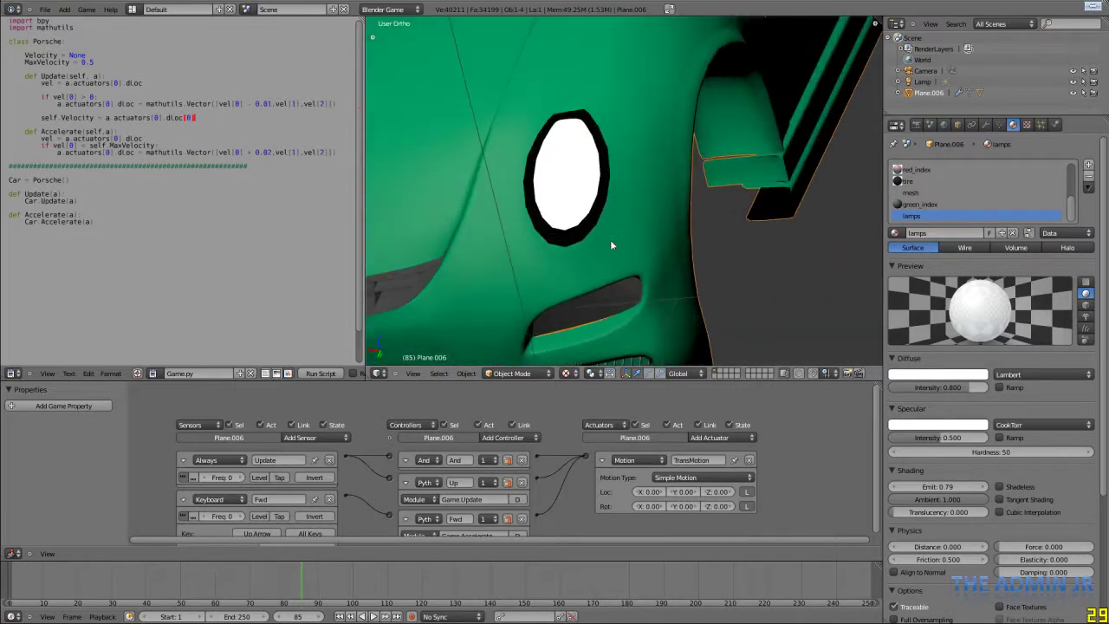
- Set the tire material's diffuse colour to a dark red (R 0.200, G 0.061, B 0.059) and save the file
{"action": "left_click", "coordinate": [919, 182]}
{"action": "left_click", "coordinate": [935, 375]}
{"action": "left_click", "coordinate": [938, 296]}
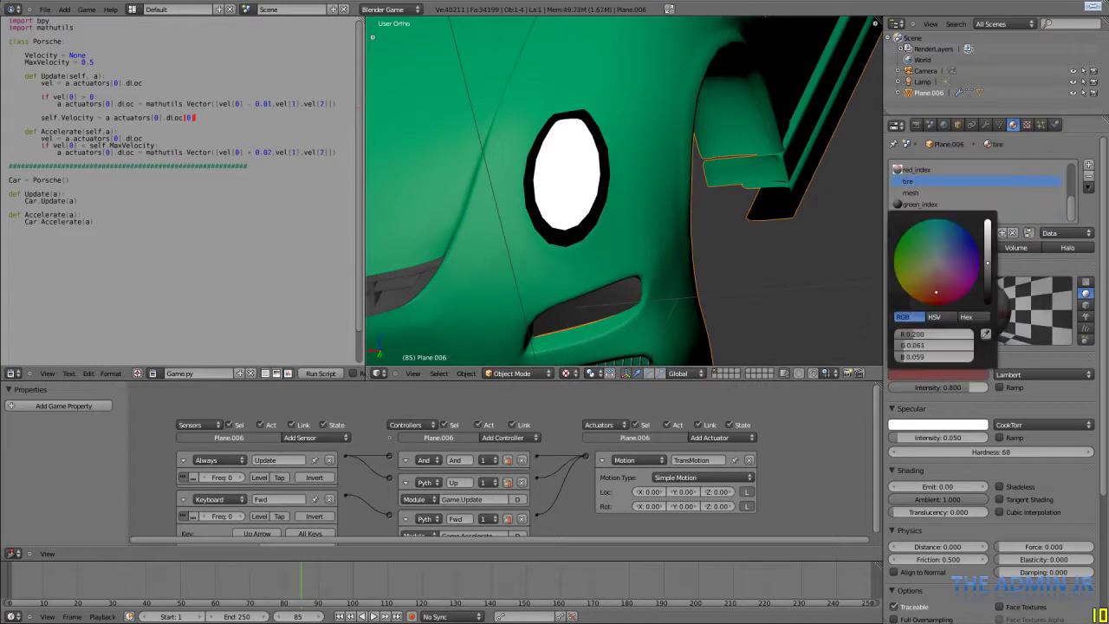
{"action": "key", "text": "ctrl+s"}
{"action": "left_click", "coordinate": [790, 270]}
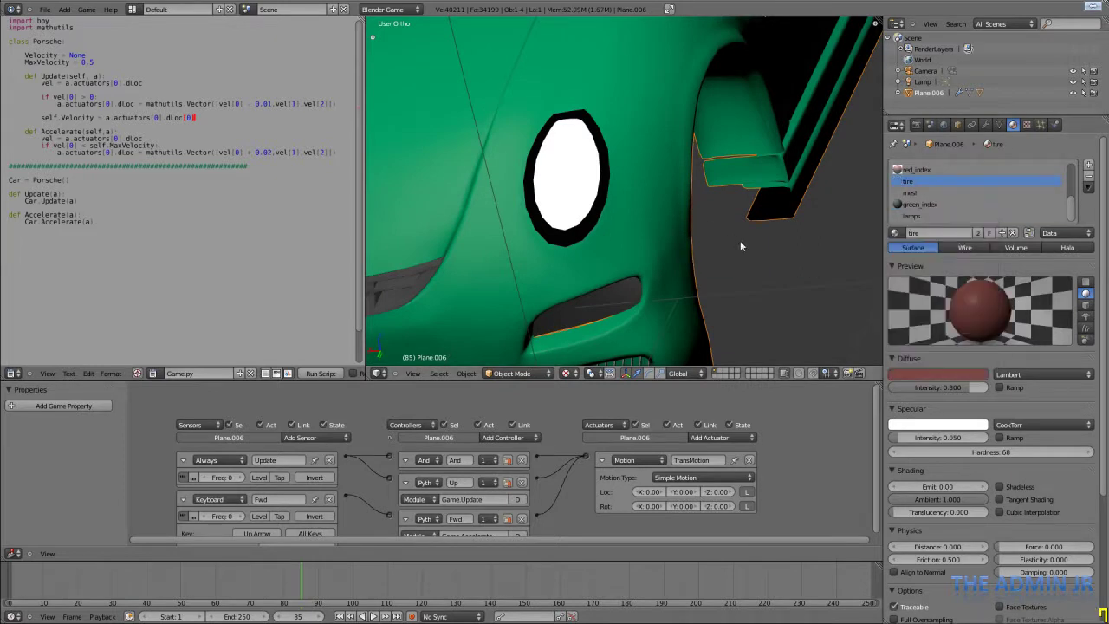
- Check the red_index and grilles.001 materials while looking for the one used by the headlight's black ring
{"action": "scroll", "coordinate": [943, 191], "scroll_direction": "up", "scroll_amount": 2}
{"action": "left_click", "coordinate": [927, 192]}
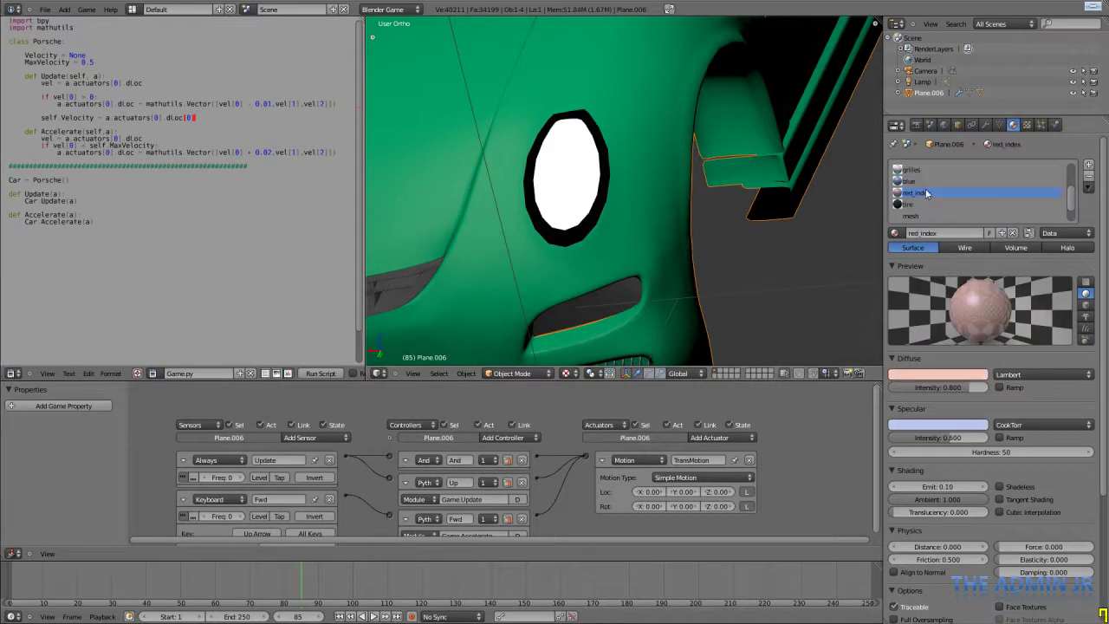
{"action": "scroll", "coordinate": [929, 201], "scroll_direction": "up", "scroll_amount": 4}
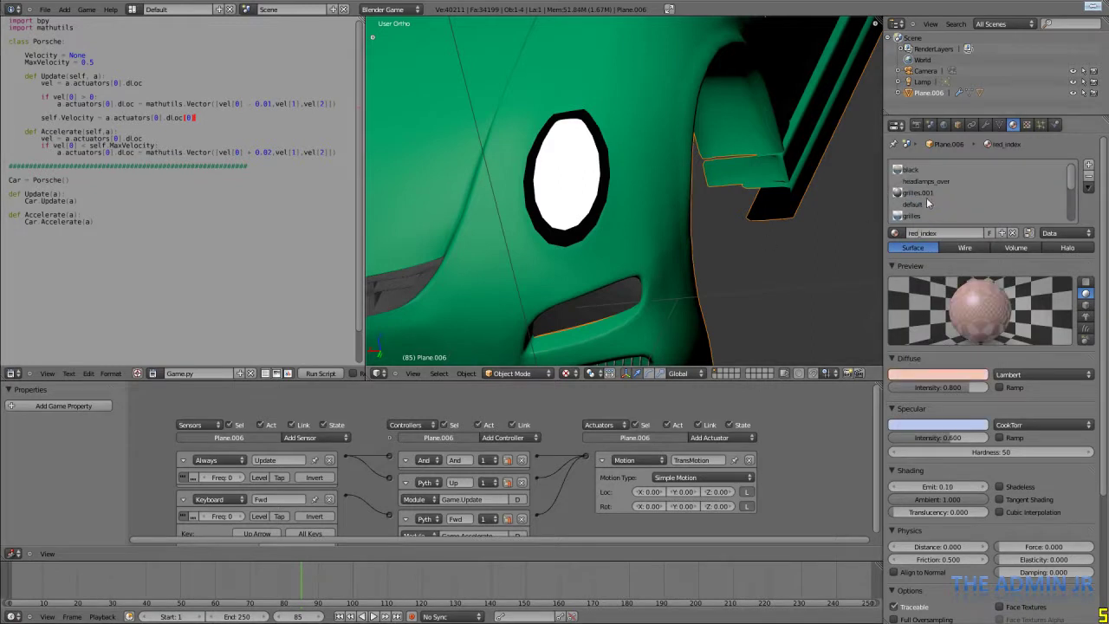
{"action": "left_click", "coordinate": [926, 193]}
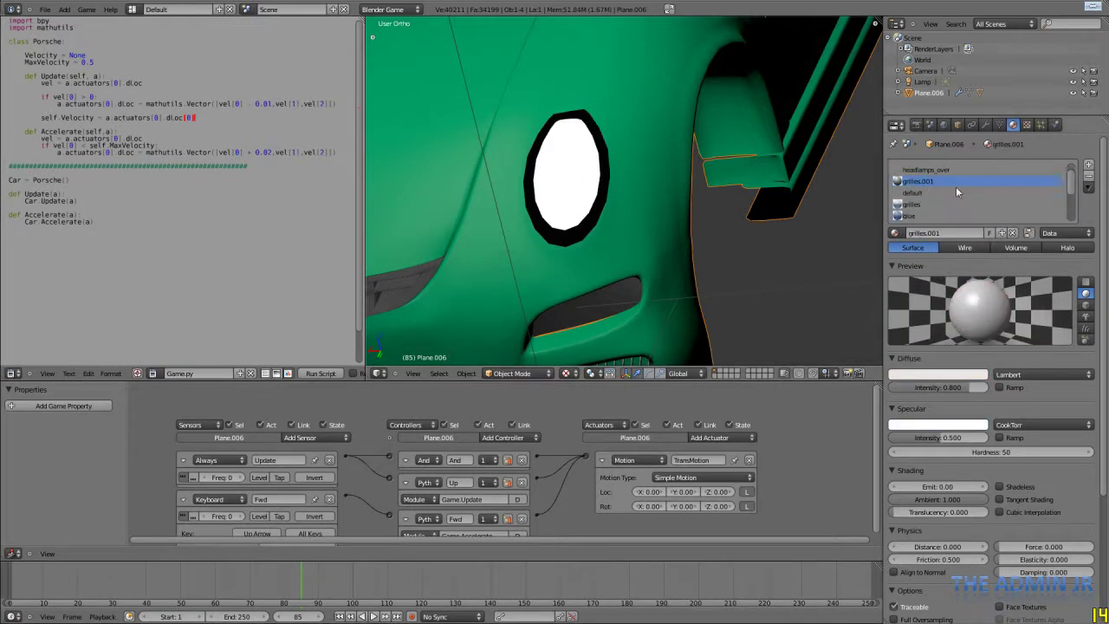
- Set the headlamps_over material's diffuse colour to red and check the headlight's ring
{"action": "left_click", "coordinate": [929, 171]}
{"action": "left_click", "coordinate": [921, 375]}
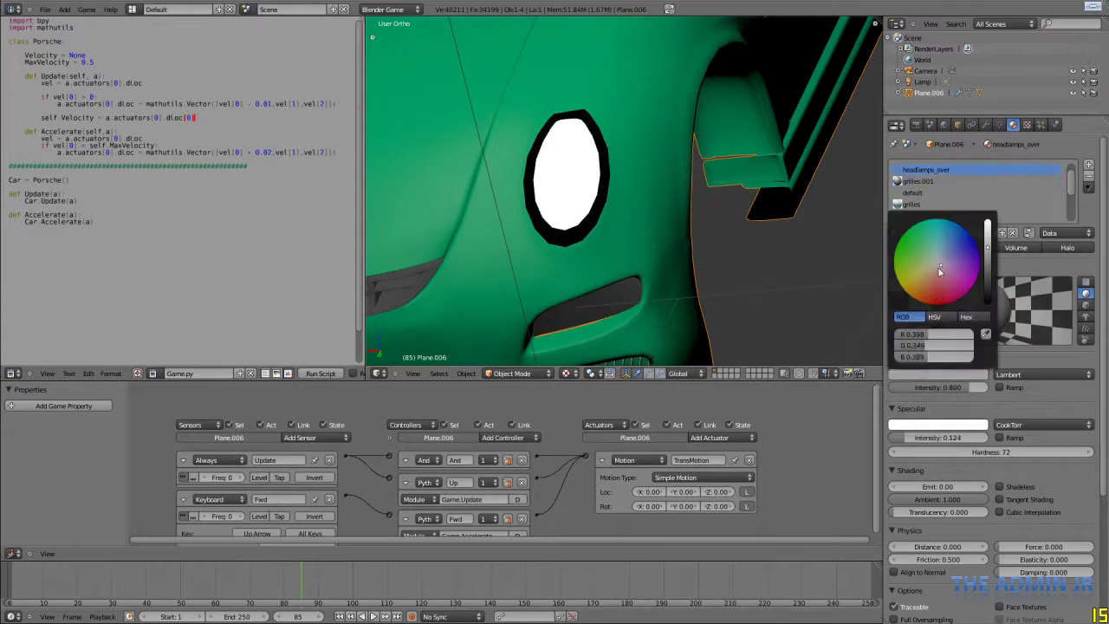
{"action": "left_click_drag", "start_coordinate": [935, 300], "coordinate": [940, 302]}
{"action": "scroll", "coordinate": [608, 162], "scroll_direction": "up", "scroll_amount": 3}
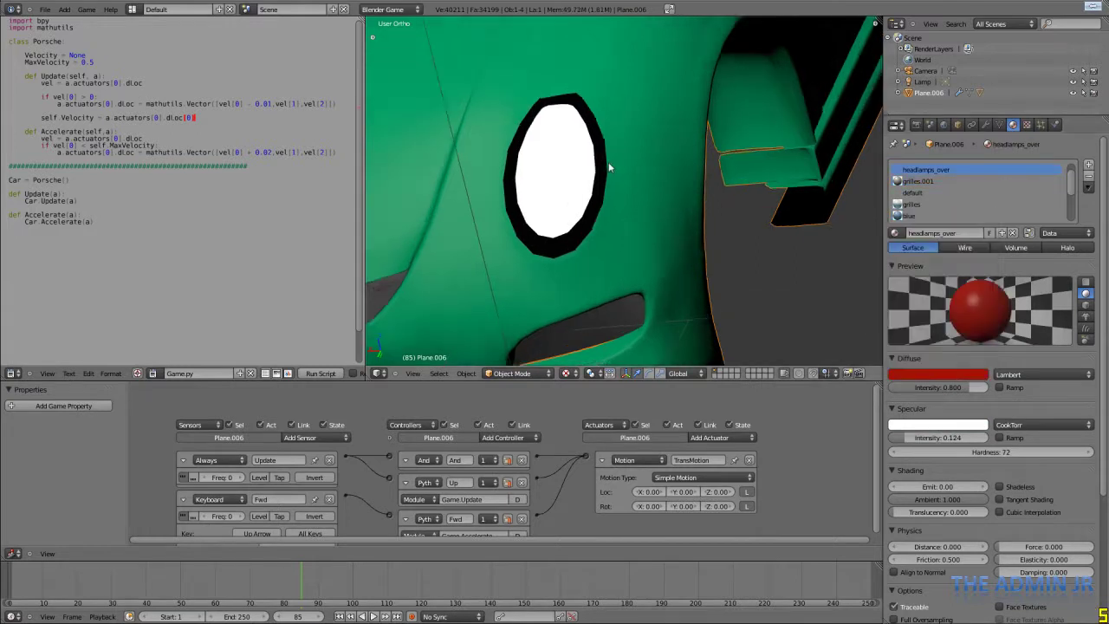
{"action": "scroll", "coordinate": [609, 162], "scroll_direction": "down", "scroll_amount": 2}
- Check the default material while looking for the one used by the headlight's black ring
{"action": "left_click", "coordinate": [915, 193]}
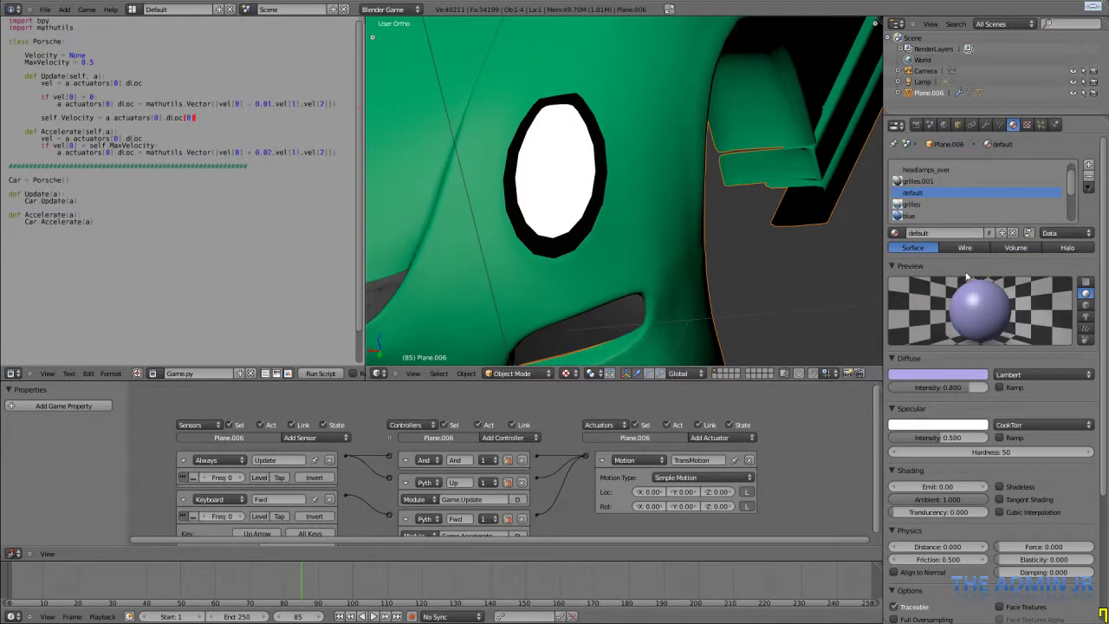
{"action": "scroll", "coordinate": [952, 198], "scroll_direction": "down", "scroll_amount": 4}
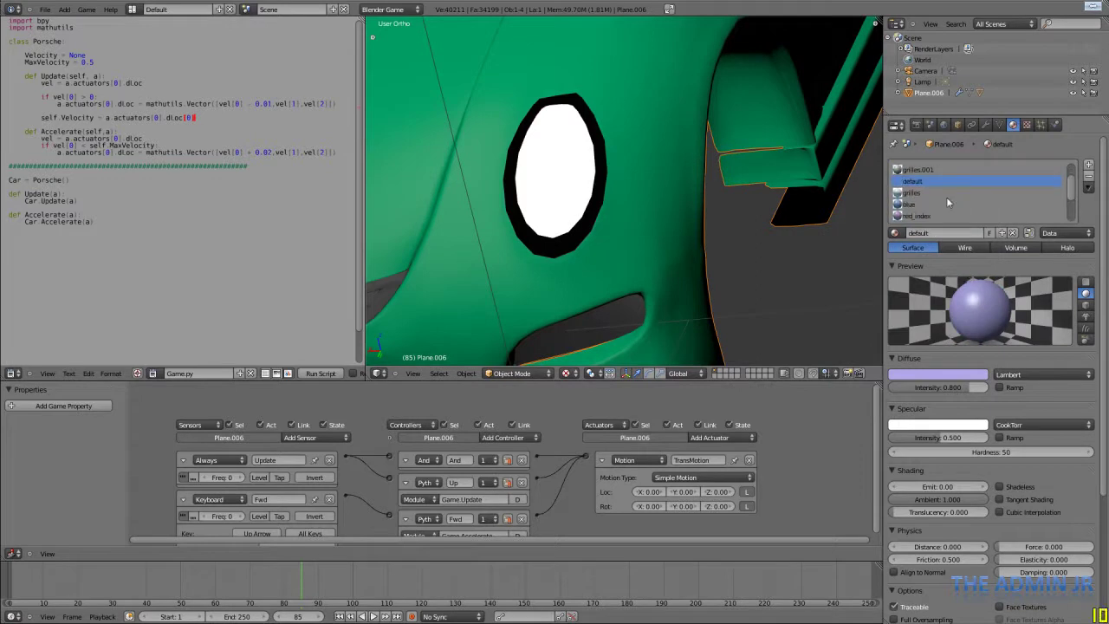
{"action": "scroll", "coordinate": [945, 202], "scroll_direction": "down", "scroll_amount": 1}
{"action": "scroll", "coordinate": [695, 179], "scroll_direction": "down", "scroll_amount": 12}
{"action": "scroll", "coordinate": [687, 165], "scroll_direction": "up", "scroll_amount": 2}
- Move the lamp down in front of the car beside its headlight and test the lighting in the game engine
{"action": "middle_click_drag", "start_coordinate": [689, 164], "coordinate": [718, 143]}
{"action": "right_click", "coordinate": [638, 32]}
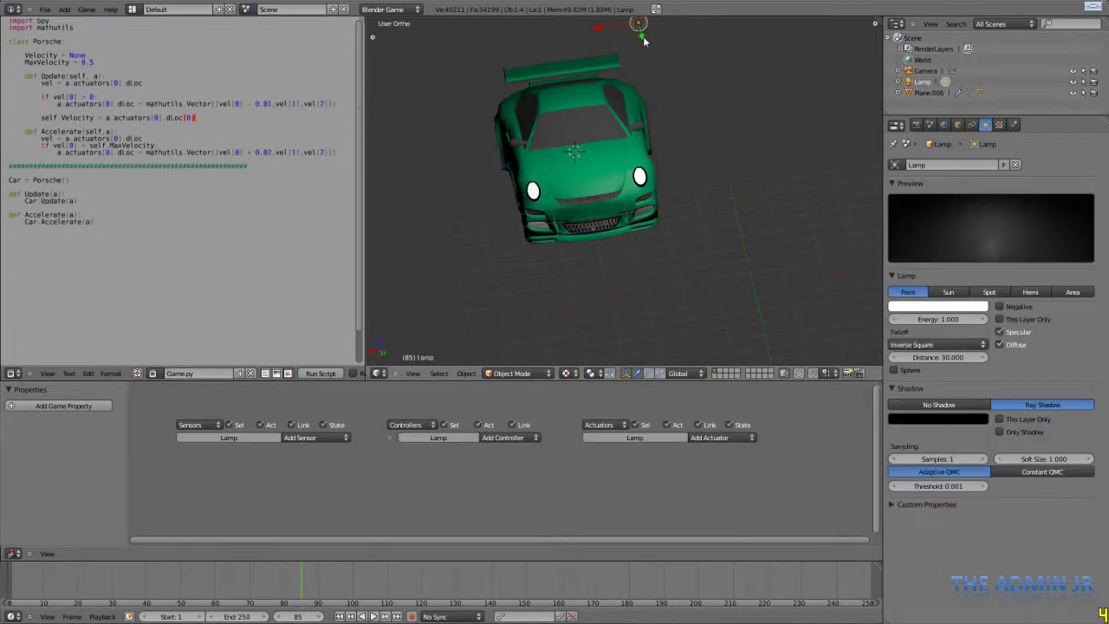
{"action": "scroll", "coordinate": [649, 47], "scroll_direction": "down", "scroll_amount": 2}
{"action": "left_click_drag", "start_coordinate": [630, 39], "coordinate": [636, 91]}
{"action": "left_click", "coordinate": [641, 149]}
{"action": "scroll", "coordinate": [641, 149], "scroll_direction": "up", "scroll_amount": 10}
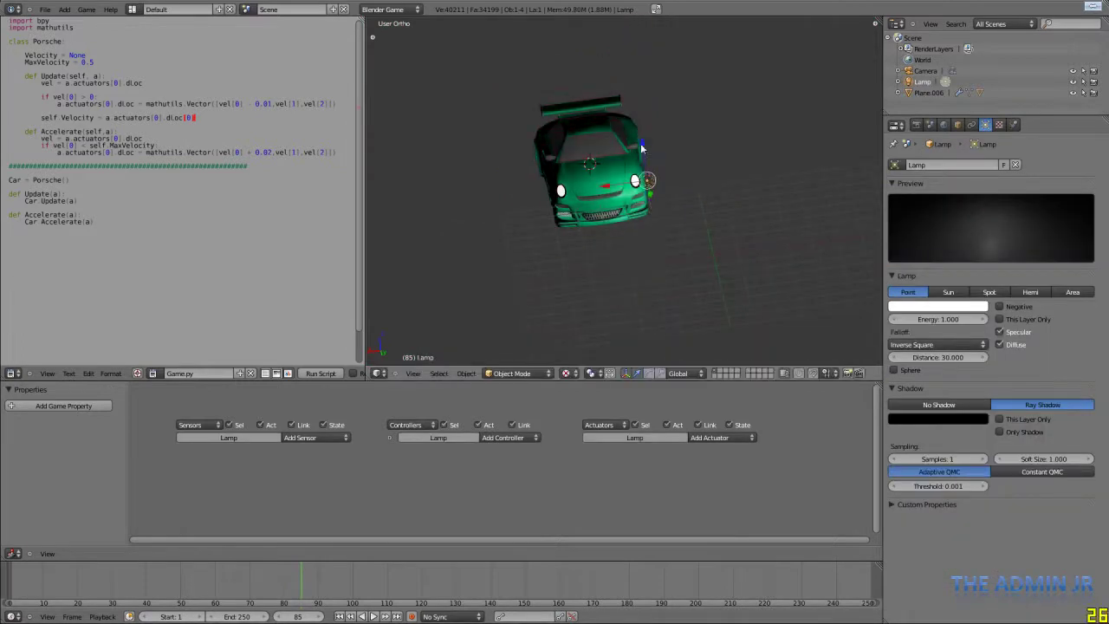
{"action": "key", "text": "p"}
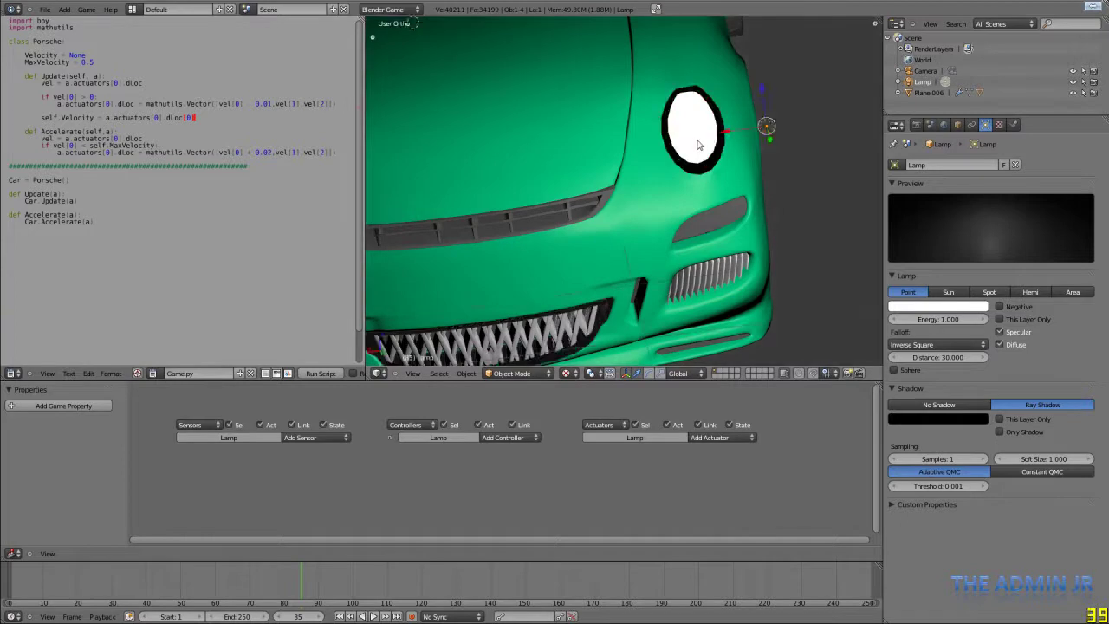
{"action": "key", "text": "Escape"}
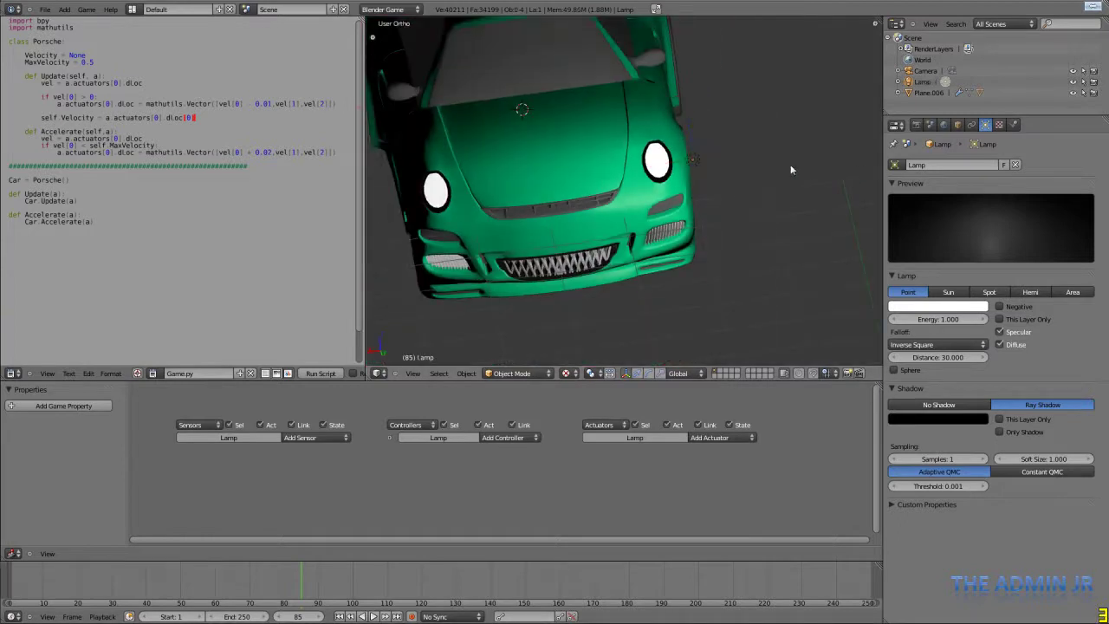
- Select the car body and check its red_index, tire, mesh, grilles and headlamps_over materials for the headlight ring's colour
{"action": "right_click", "coordinate": [672, 193]}
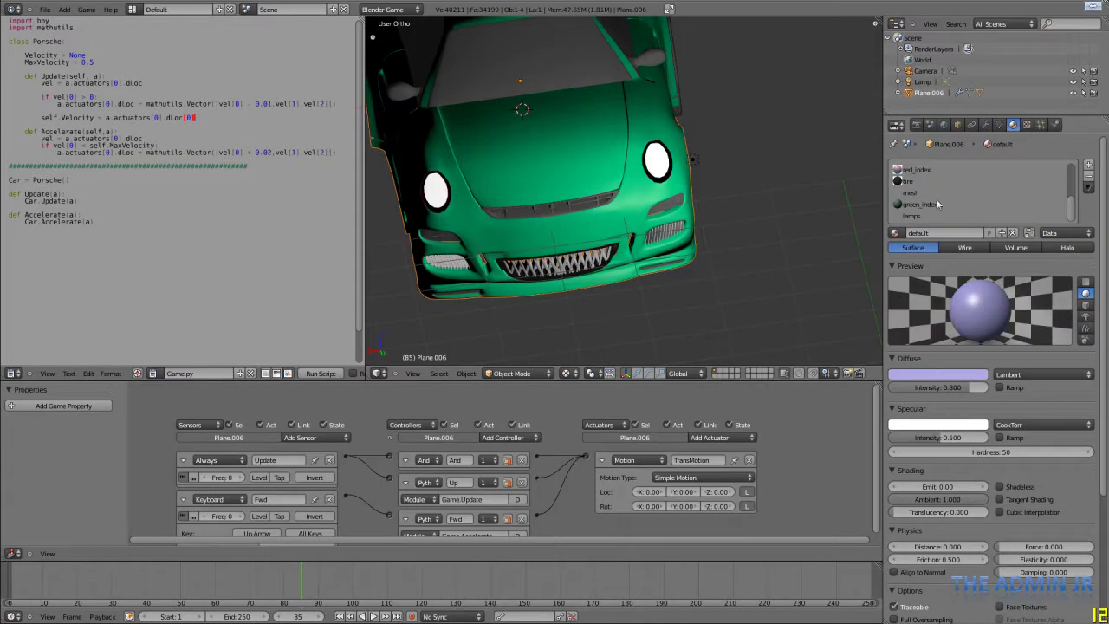
{"action": "left_click", "coordinate": [929, 171]}
{"action": "left_click", "coordinate": [928, 183]}
{"action": "left_click", "coordinate": [928, 194]}
{"action": "scroll", "coordinate": [930, 214], "scroll_direction": "up", "scroll_amount": 1}
{"action": "scroll", "coordinate": [930, 215], "scroll_direction": "up", "scroll_amount": 1}
{"action": "scroll", "coordinate": [925, 203], "scroll_direction": "up", "scroll_amount": 1}
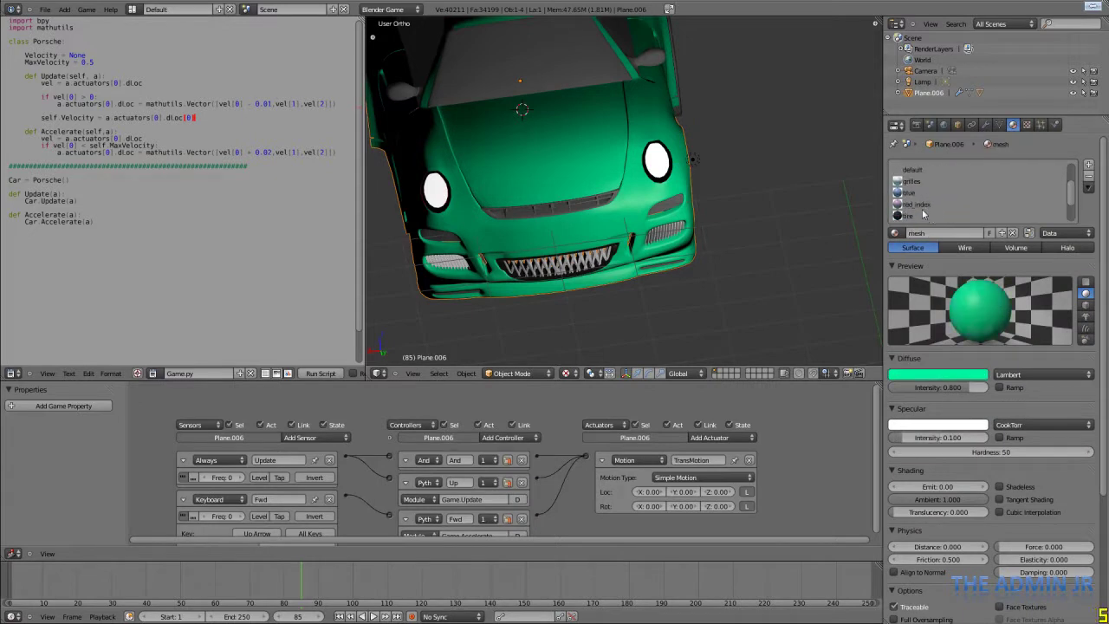
{"action": "left_click", "coordinate": [918, 183]}
{"action": "scroll", "coordinate": [923, 188], "scroll_direction": "up", "scroll_amount": 1}
{"action": "left_click", "coordinate": [926, 193]}
{"action": "left_click", "coordinate": [926, 183]}
{"action": "scroll", "coordinate": [926, 191], "scroll_direction": "up", "scroll_amount": 1}
{"action": "left_click", "coordinate": [925, 182]}
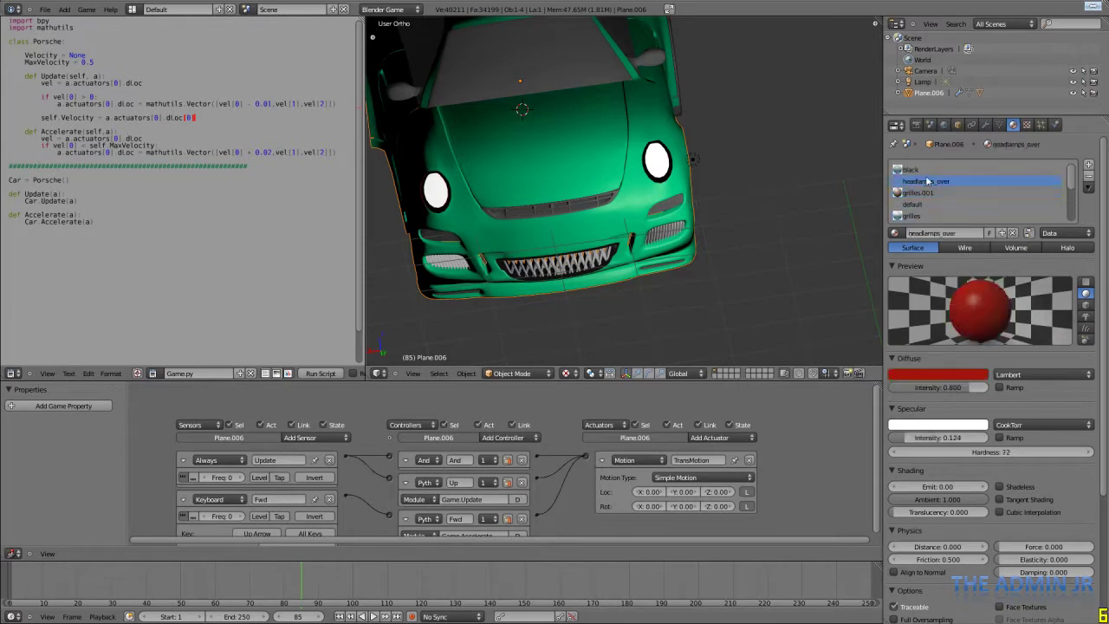
- Try a dark red diffuse colour (R 0.190, G 0.030, B 0.035) on the black material, check the car's front, and undo the change
{"action": "left_click", "coordinate": [926, 171]}
{"action": "scroll", "coordinate": [634, 214], "scroll_direction": "up", "scroll_amount": 3}
{"action": "left_click", "coordinate": [969, 375]}
{"action": "left_click_drag", "start_coordinate": [946, 289], "coordinate": [938, 297]}
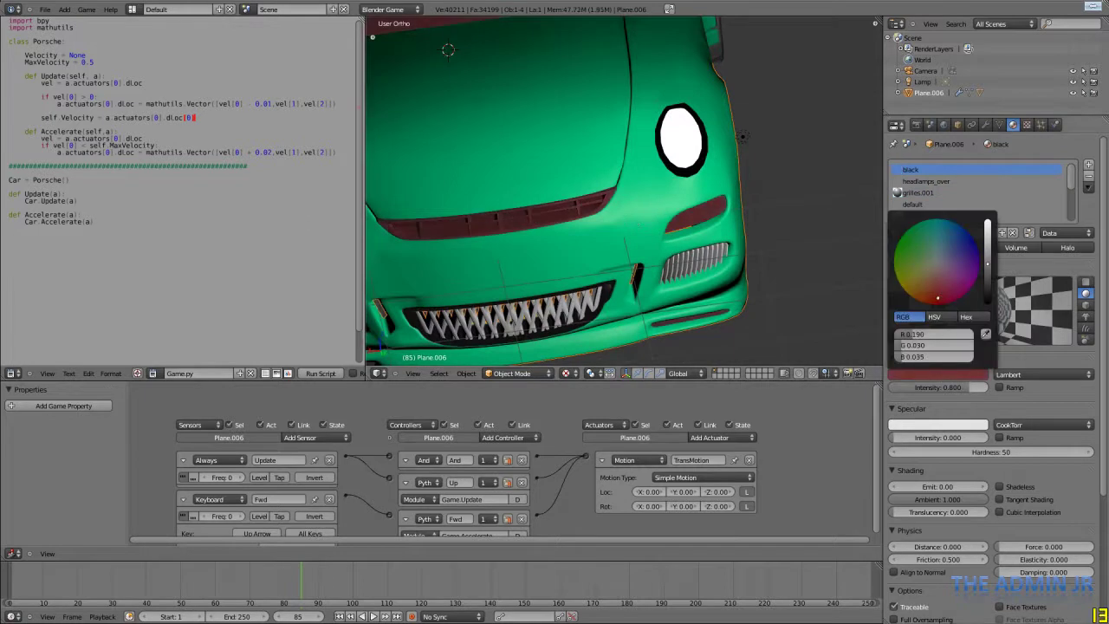
{"action": "scroll", "coordinate": [639, 211], "scroll_direction": "down", "scroll_amount": 6}
{"action": "scroll", "coordinate": [638, 211], "scroll_direction": "up", "scroll_amount": 3}
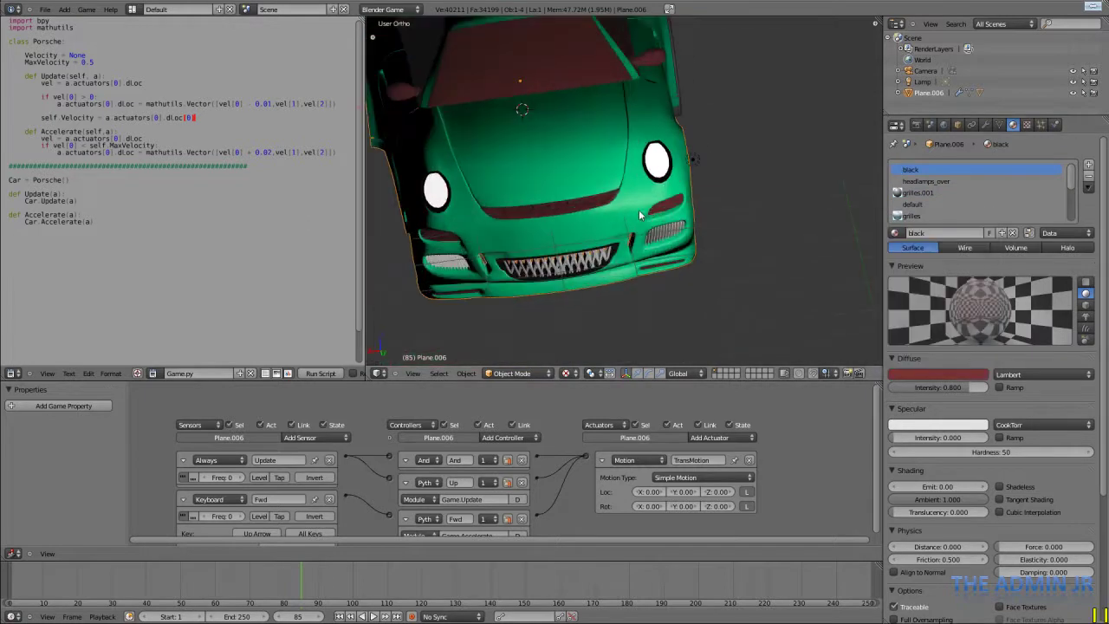
{"action": "key", "text": "ctrl+z"}
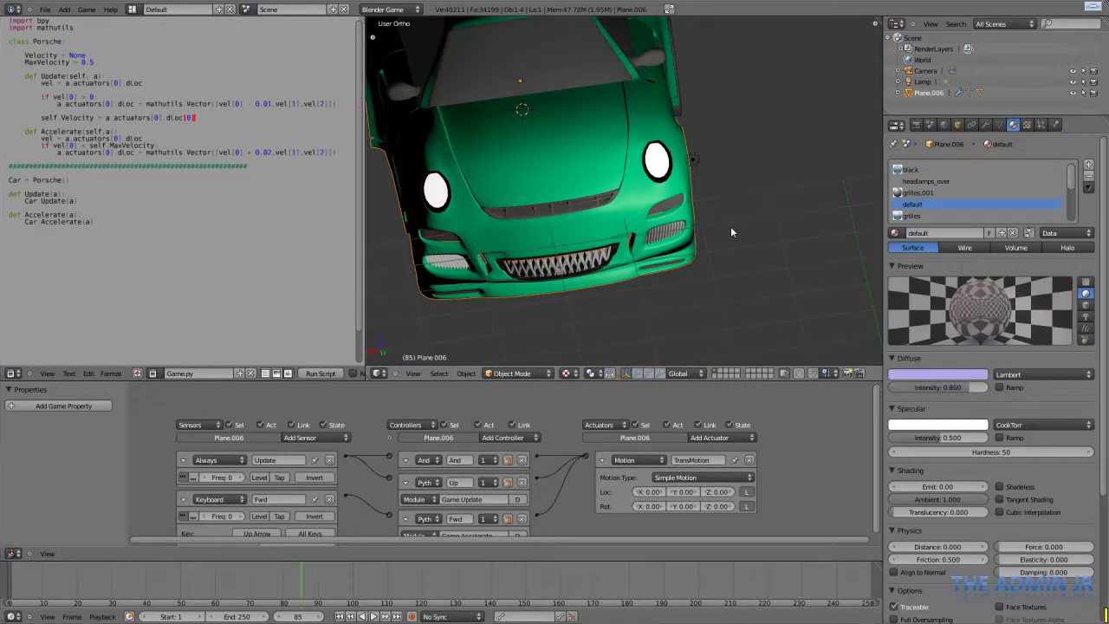
- Darken the black material's diffuse colour to a deeper grey and test the car's front in the game engine
{"action": "left_click", "coordinate": [921, 171]}
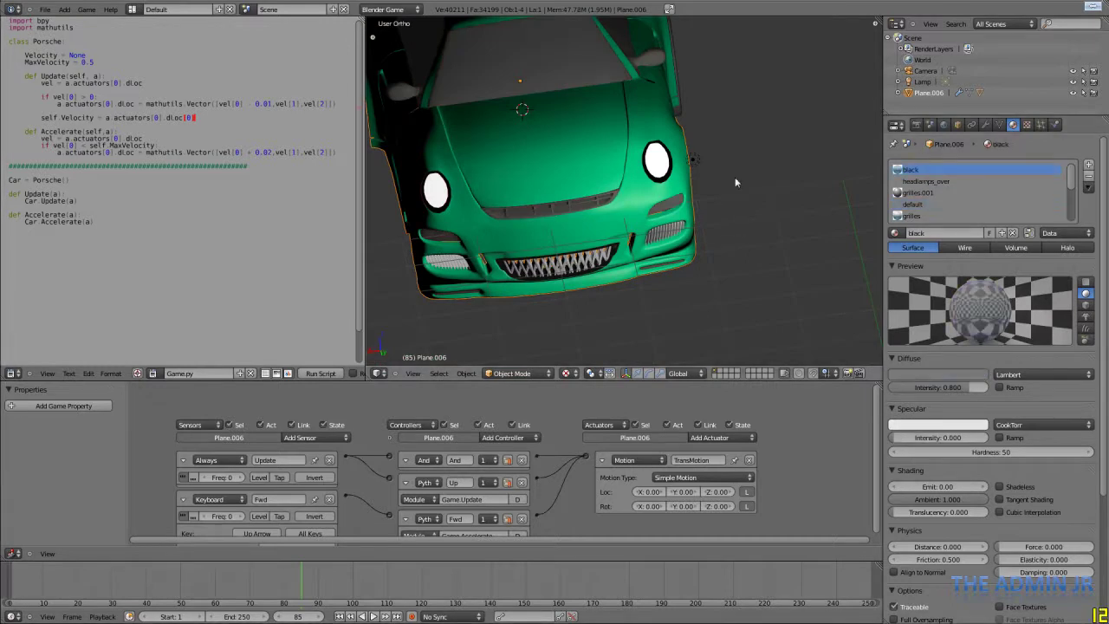
{"action": "left_click", "coordinate": [939, 374]}
{"action": "left_click", "coordinate": [990, 287]}
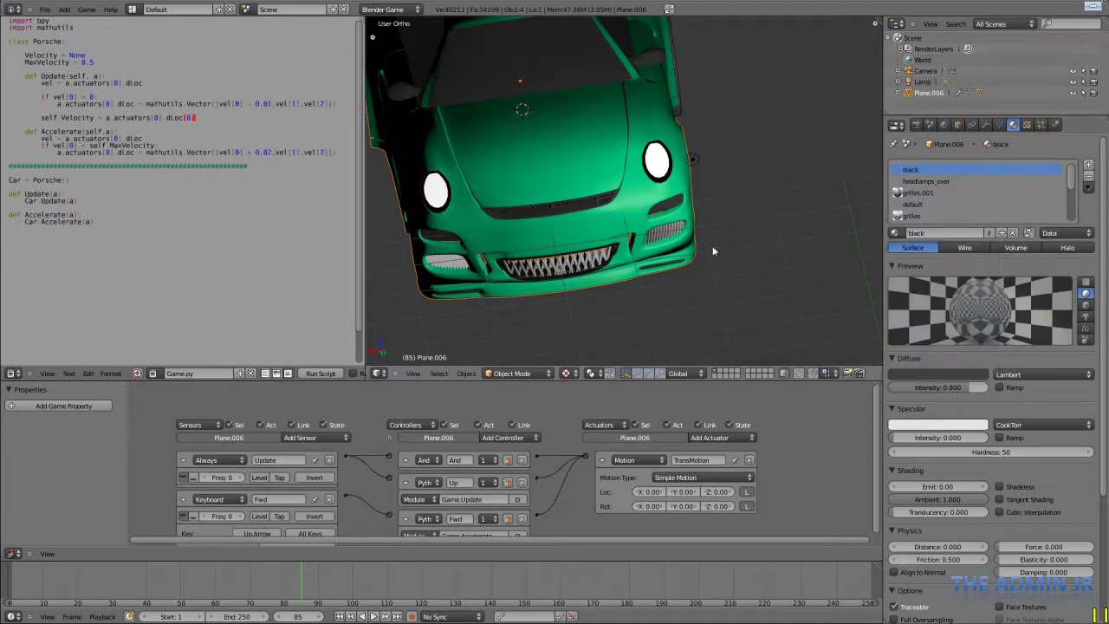
{"action": "middle_click_drag", "start_coordinate": [717, 239], "coordinate": [576, 241]}
{"action": "scroll", "coordinate": [575, 241], "scroll_direction": "up", "scroll_amount": 2}
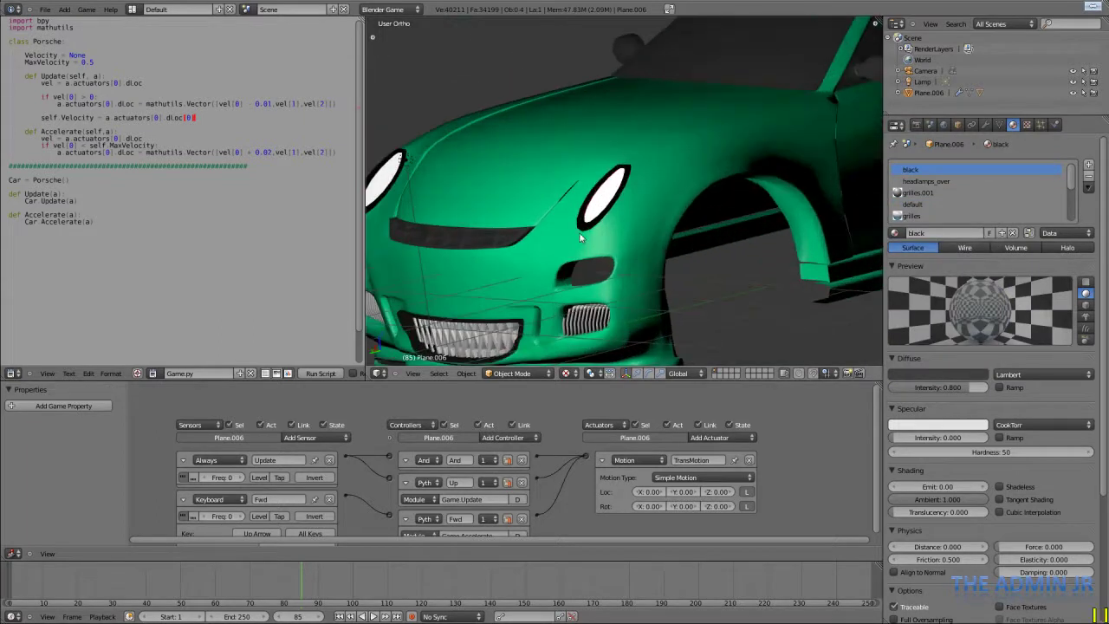
{"action": "key", "text": "p"}
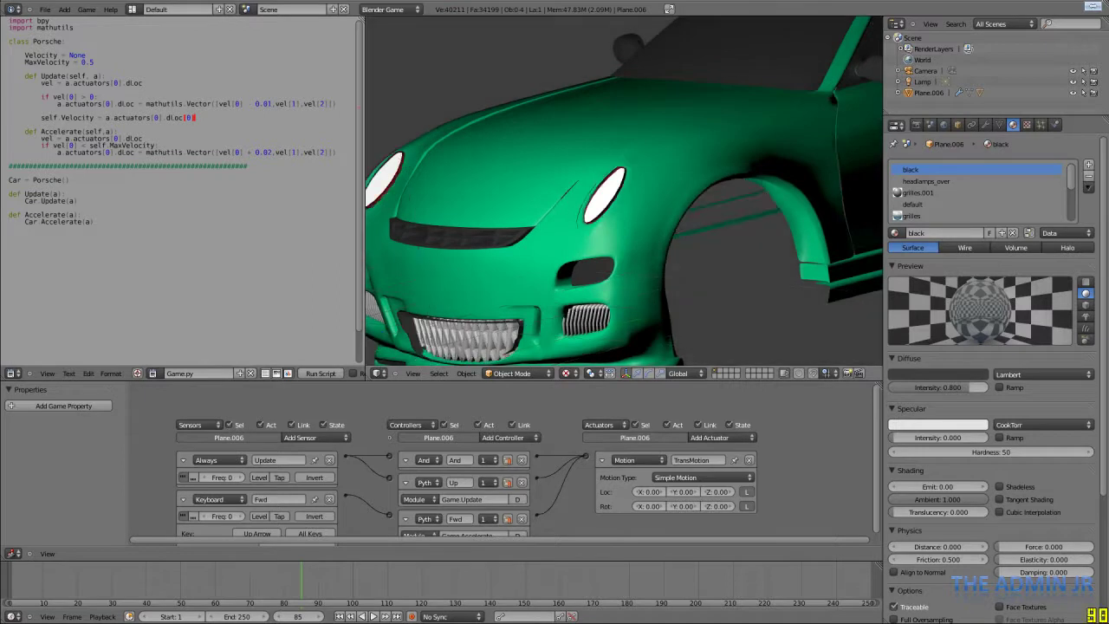
{"action": "key", "text": "Escape"}
- Set the headlamps_over material's diffuse colour to black and test the headlights in the game engine
{"action": "scroll", "coordinate": [931, 200], "scroll_direction": "down", "scroll_amount": 3}
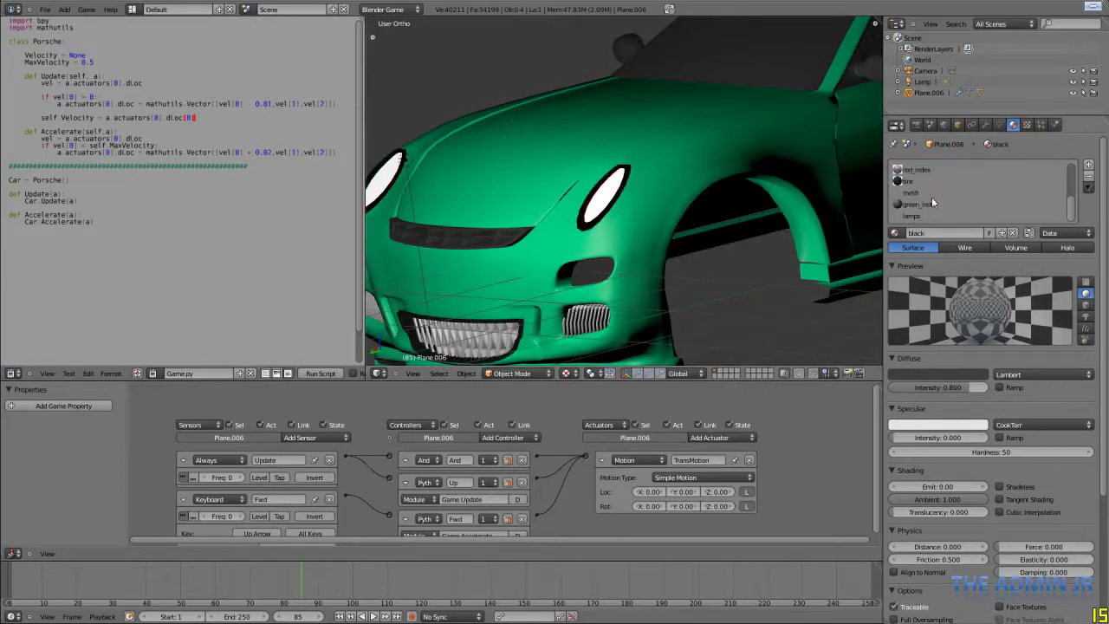
{"action": "left_click", "coordinate": [911, 216]}
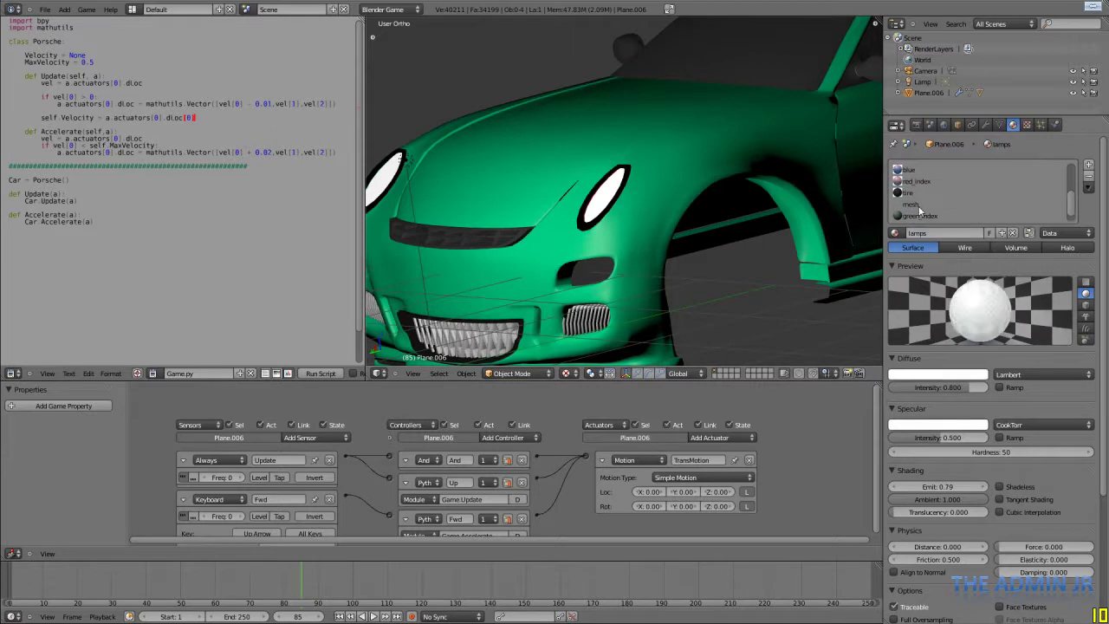
{"action": "scroll", "coordinate": [922, 204], "scroll_direction": "down", "scroll_amount": 3}
{"action": "left_click", "coordinate": [927, 181]}
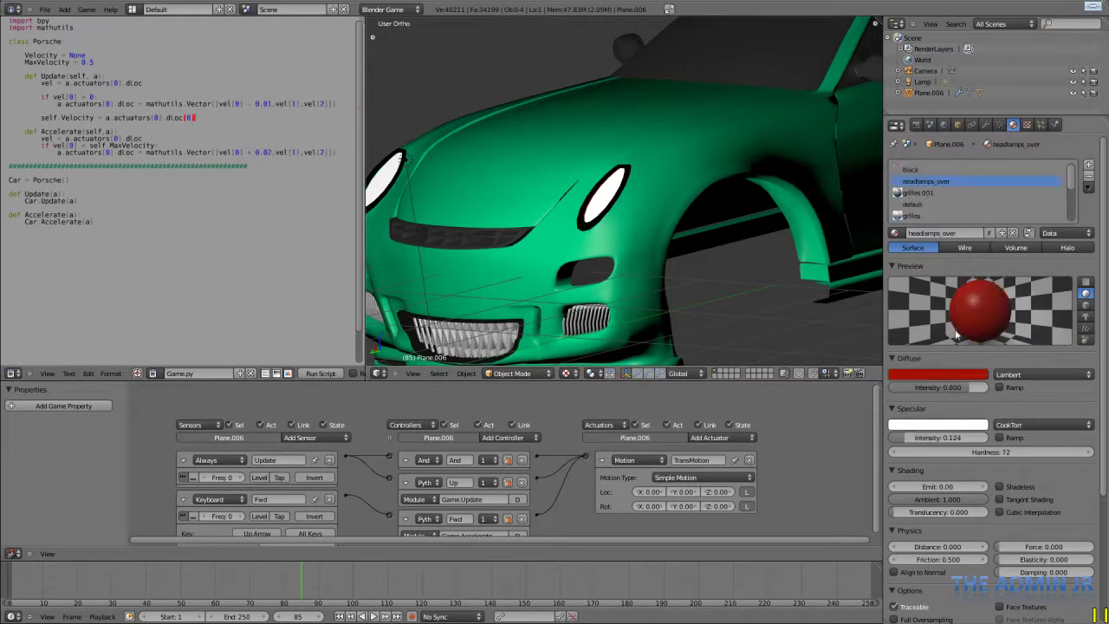
{"action": "left_click", "coordinate": [937, 375]}
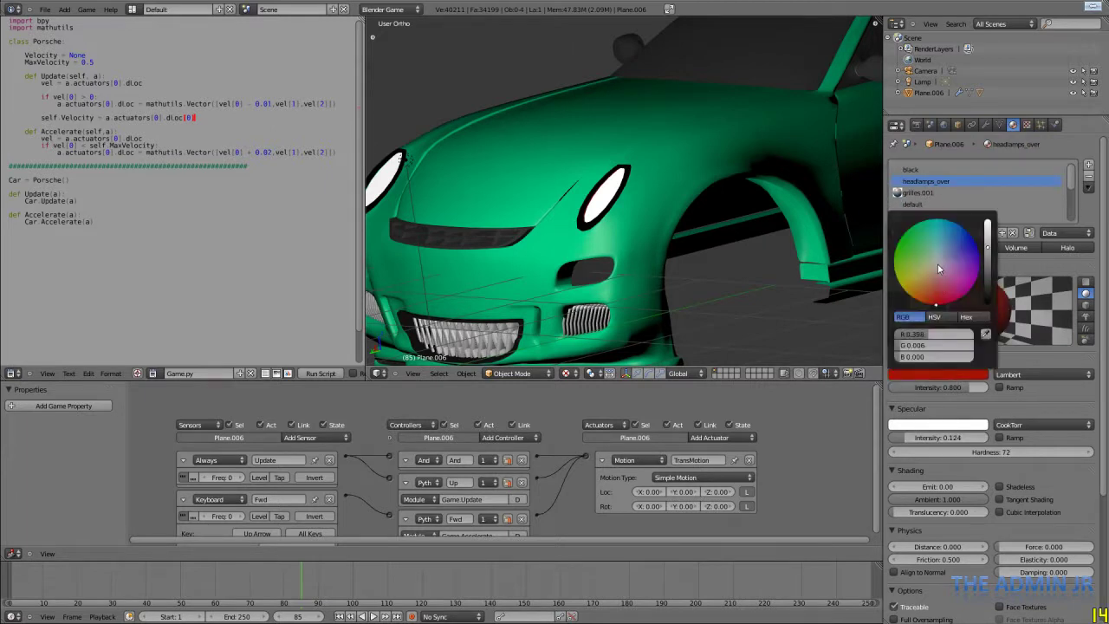
{"action": "left_click", "coordinate": [987, 299]}
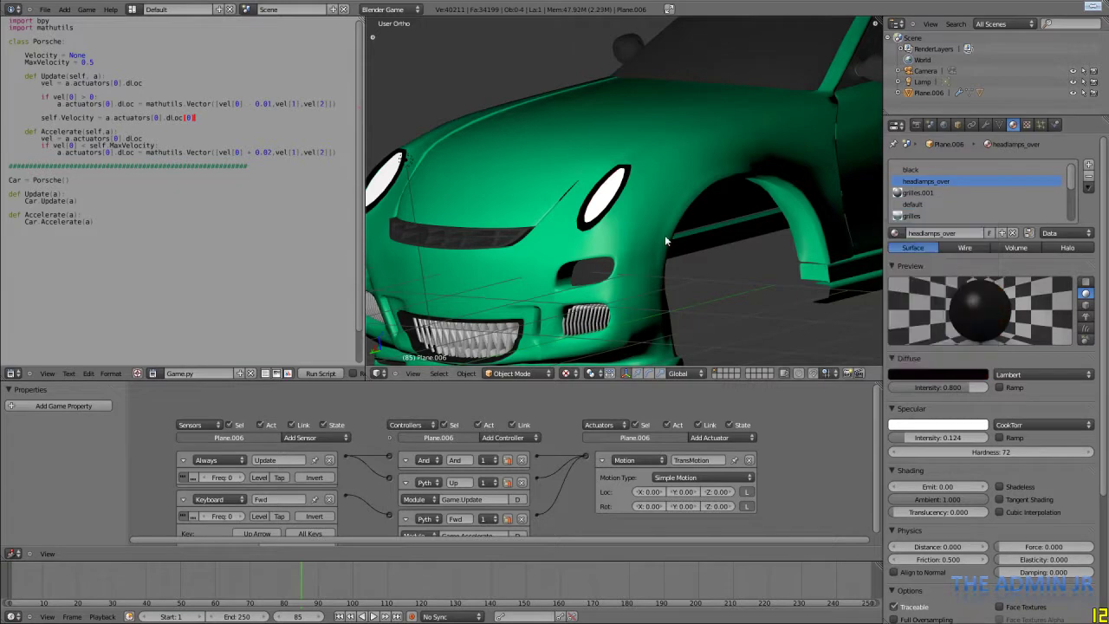
{"action": "key", "text": "p"}
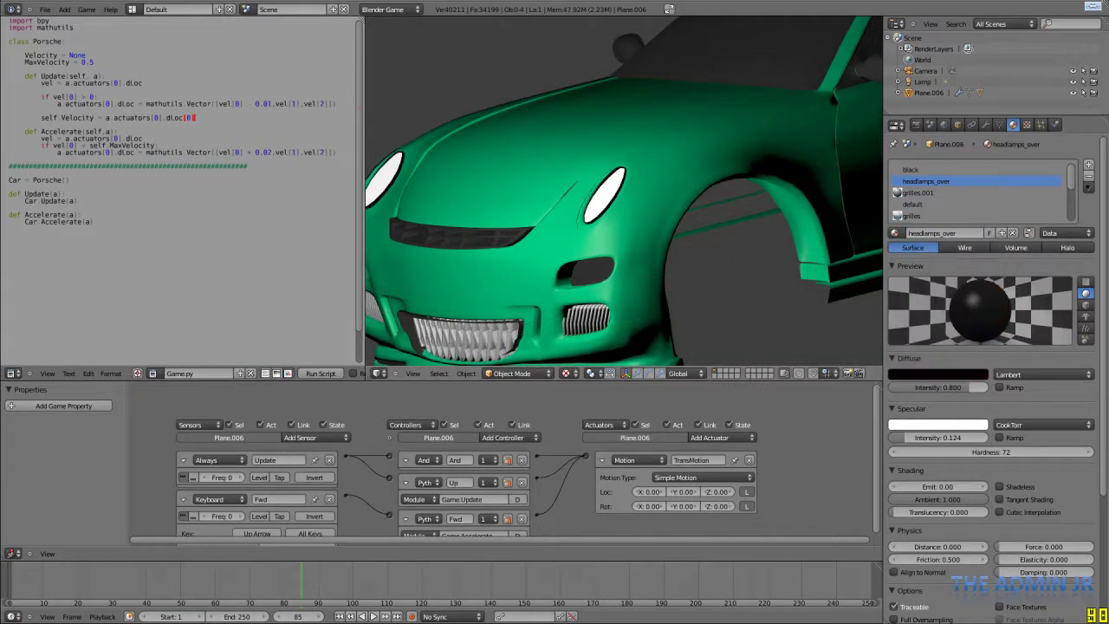
{"action": "key", "text": "Escape"}
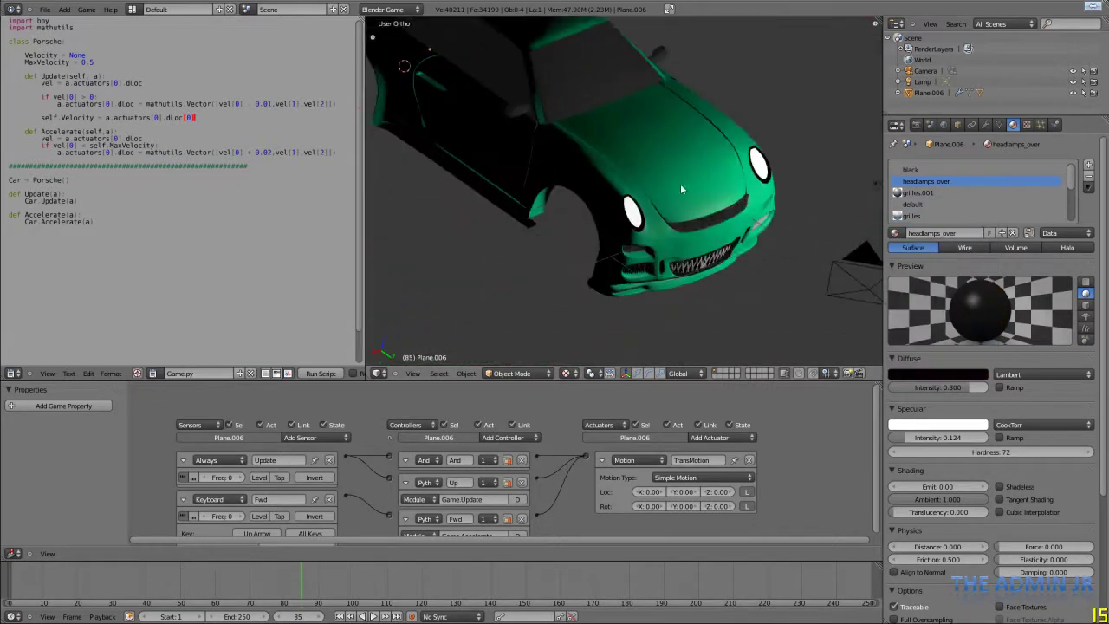
- Delete the existing lamp from the scene
{"action": "middle_click_drag", "start_coordinate": [679, 185], "coordinate": [463, 183]}
{"action": "scroll", "coordinate": [766, 263], "scroll_direction": "down", "scroll_amount": 3}
{"action": "right_click", "coordinate": [422, 161]}
{"action": "key", "text": "x"}
{"action": "left_click", "coordinate": [452, 171]}
- Show the car in the right side view and save the file over the existing one
{"action": "key", "text": "KP_1"}
{"action": "key", "text": "KP_3"}
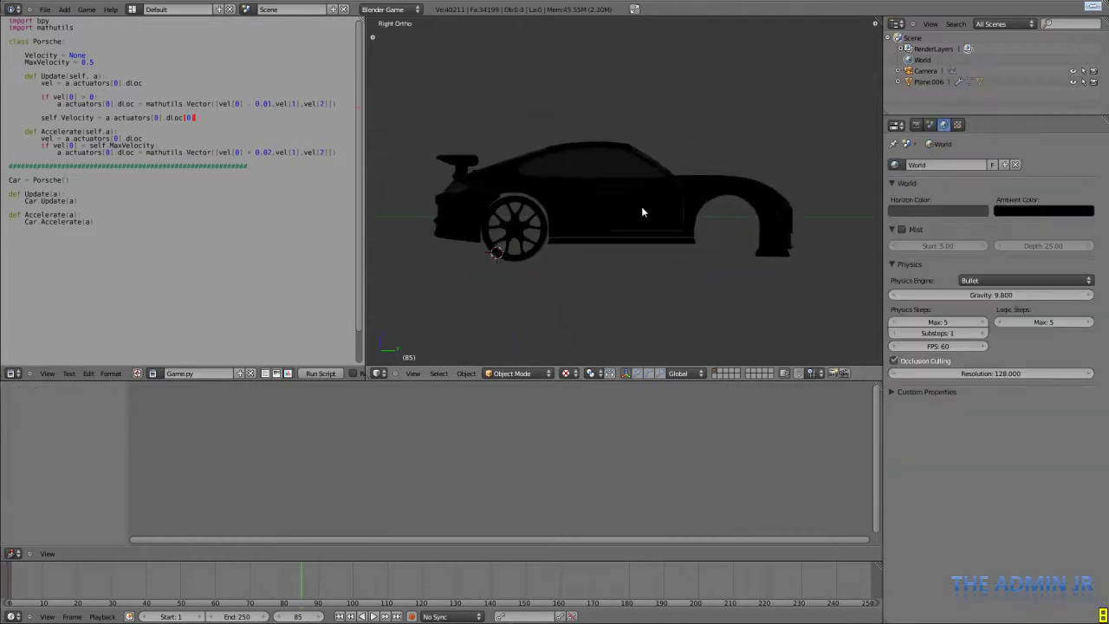
{"action": "key", "text": "KP_8"}
{"action": "key", "text": "KP_8"}
{"action": "key", "text": "KP_6"}
{"action": "key", "text": "KP_6"}
{"action": "key", "text": "KP_1"}
{"action": "key", "text": "KP_3"}
{"action": "key", "text": "ctrl+s"}
{"action": "left_click", "coordinate": [755, 220]}
- Add a spot lamp and rotate it 90 degrees so it points toward the car's front
{"action": "middle_click_drag", "start_coordinate": [755, 220], "coordinate": [704, 221], "text": "shift"}
{"action": "key", "text": "shift+a"}
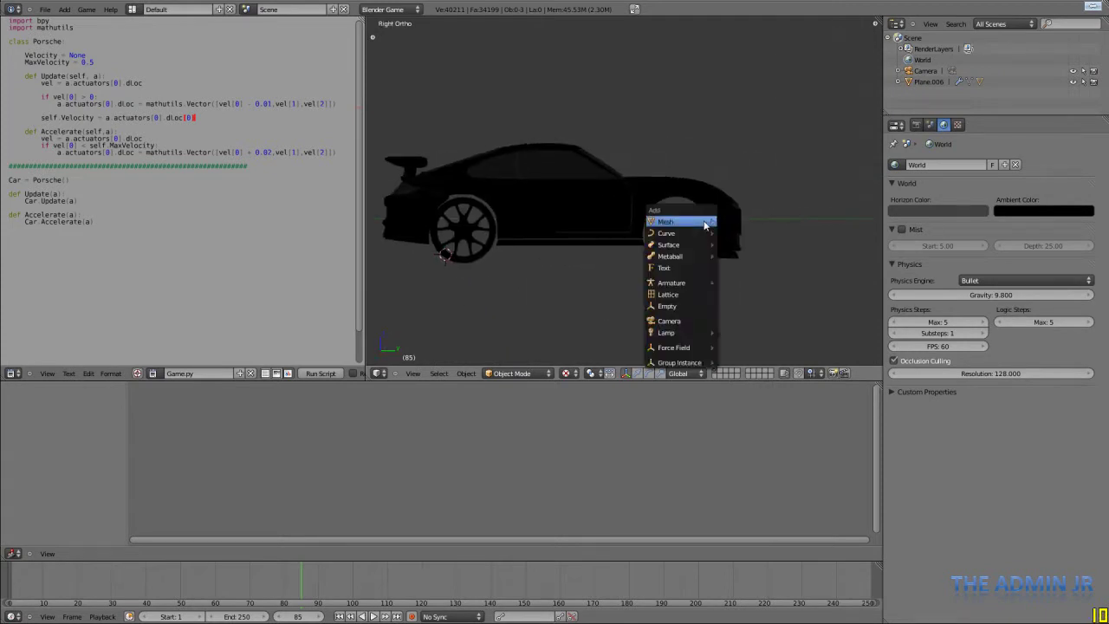
{"action": "mouse_move", "coordinate": [693, 332]}
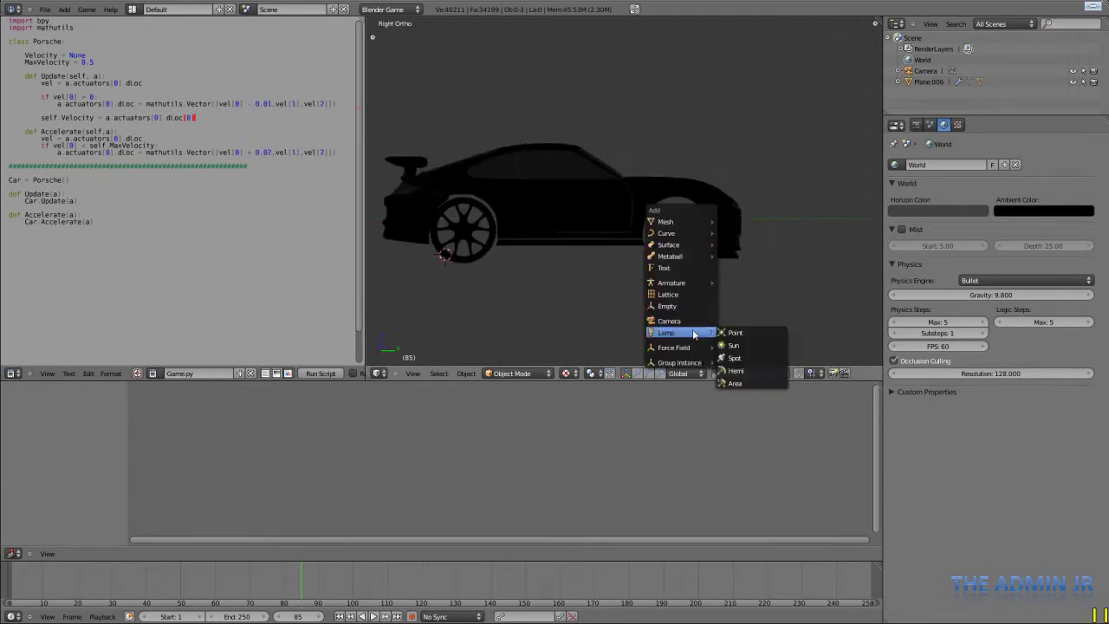
{"action": "left_click", "coordinate": [751, 358]}
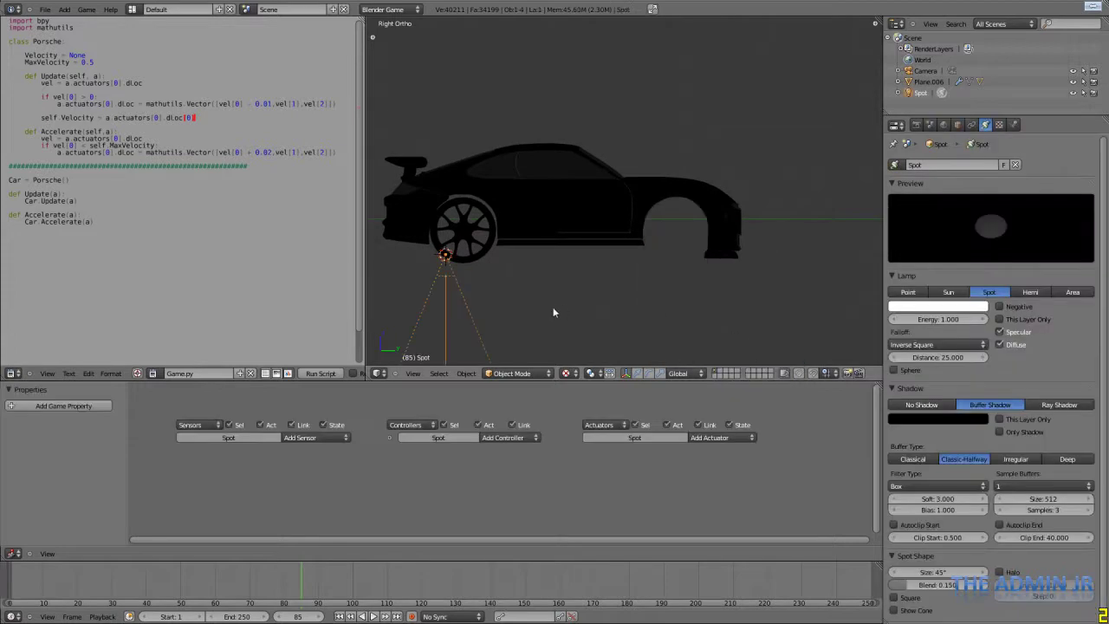
{"action": "type", "text": "r90"}
{"action": "key", "text": "Return"}
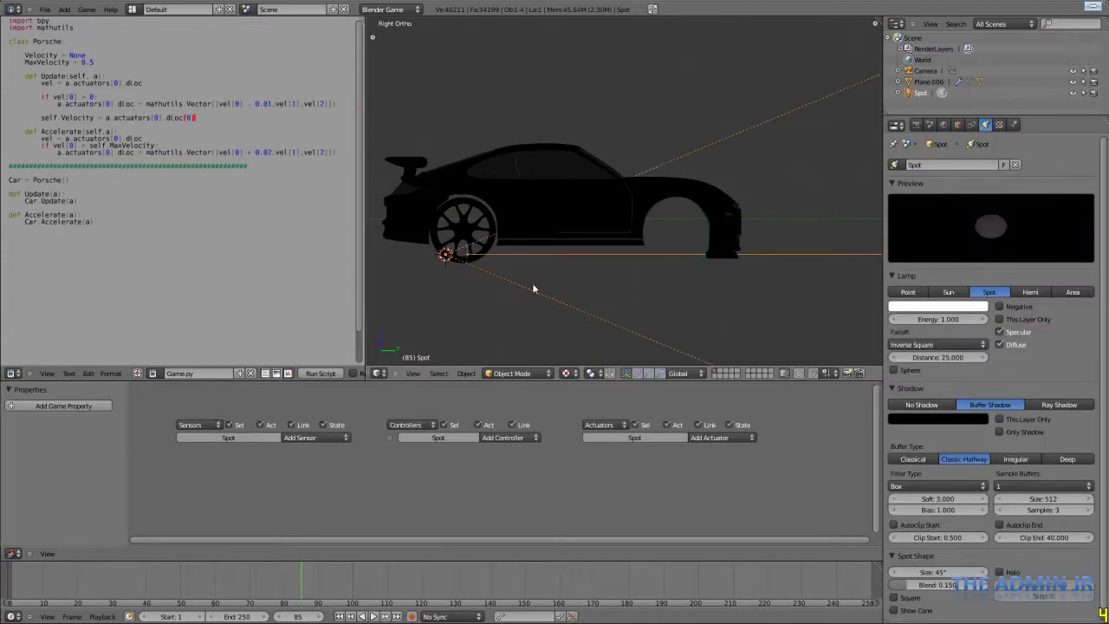
- Move the spot lamp to the car's front at headlight height and align it with the left headlight in the top view
{"action": "key", "text": "g"}
{"action": "left_click", "coordinate": [828, 221]}
{"action": "middle_click_drag", "start_coordinate": [839, 240], "coordinate": [650, 227]}
{"action": "key", "text": "KP_7"}
{"action": "scroll", "coordinate": [695, 114], "scroll_direction": "up", "scroll_amount": 3}
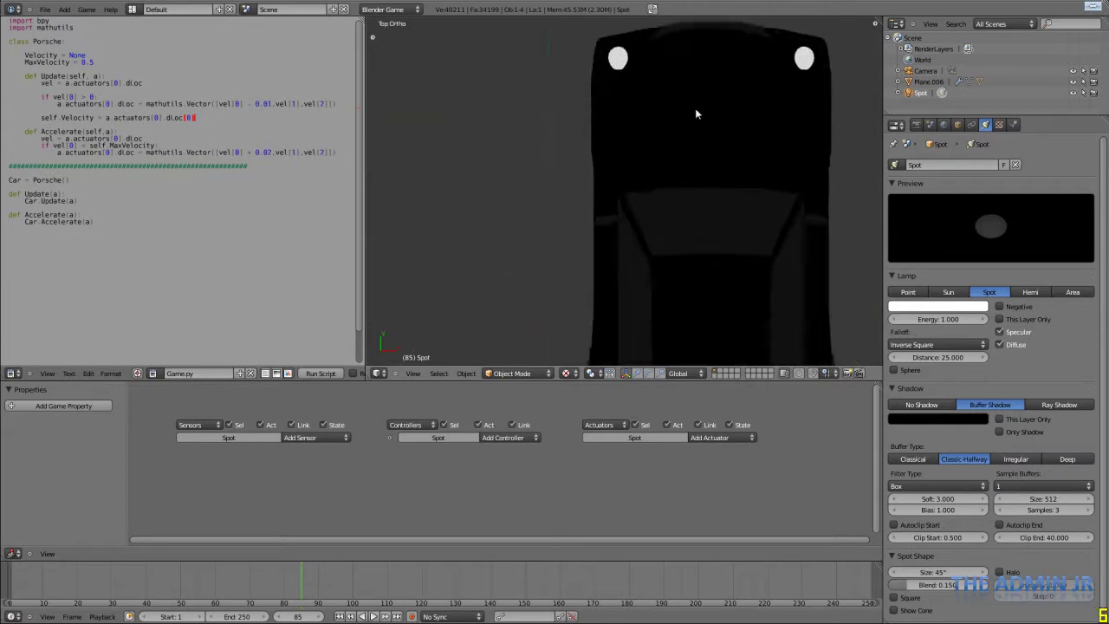
{"action": "middle_click_drag", "start_coordinate": [695, 108], "coordinate": [649, 193], "text": "shift"}
{"action": "key", "text": "g"}
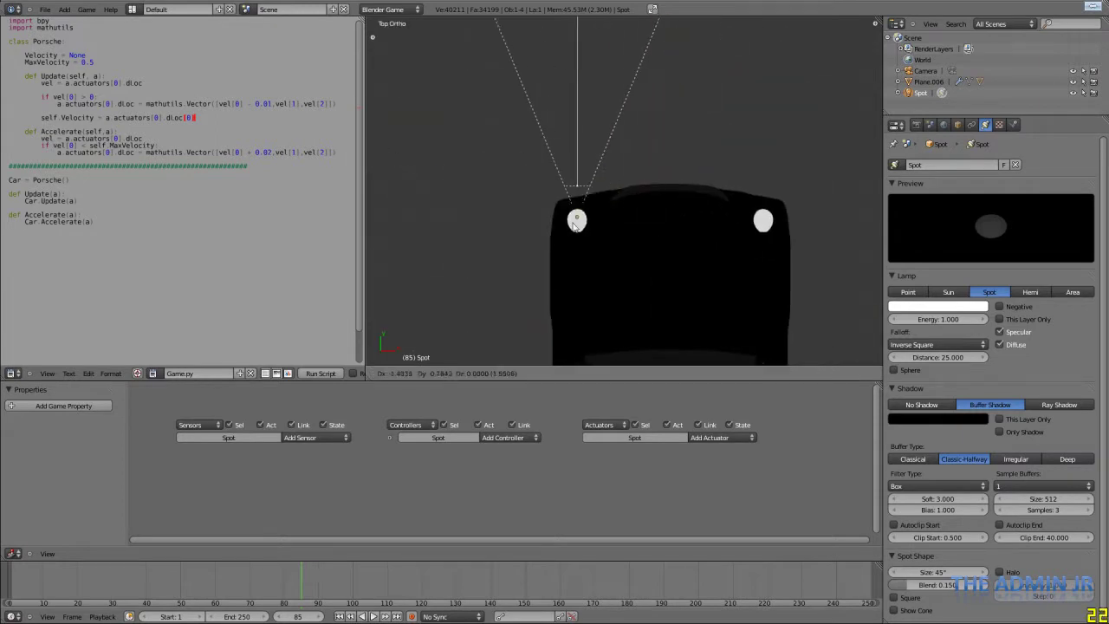
{"action": "left_click", "coordinate": [577, 227]}
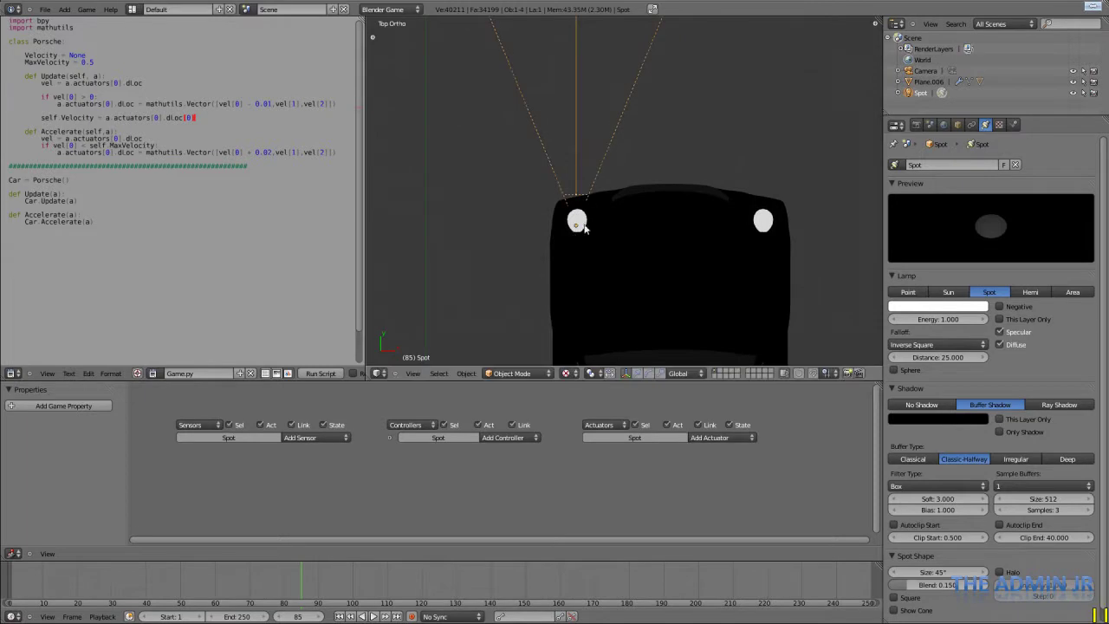
{"action": "key", "text": "shift+d"}
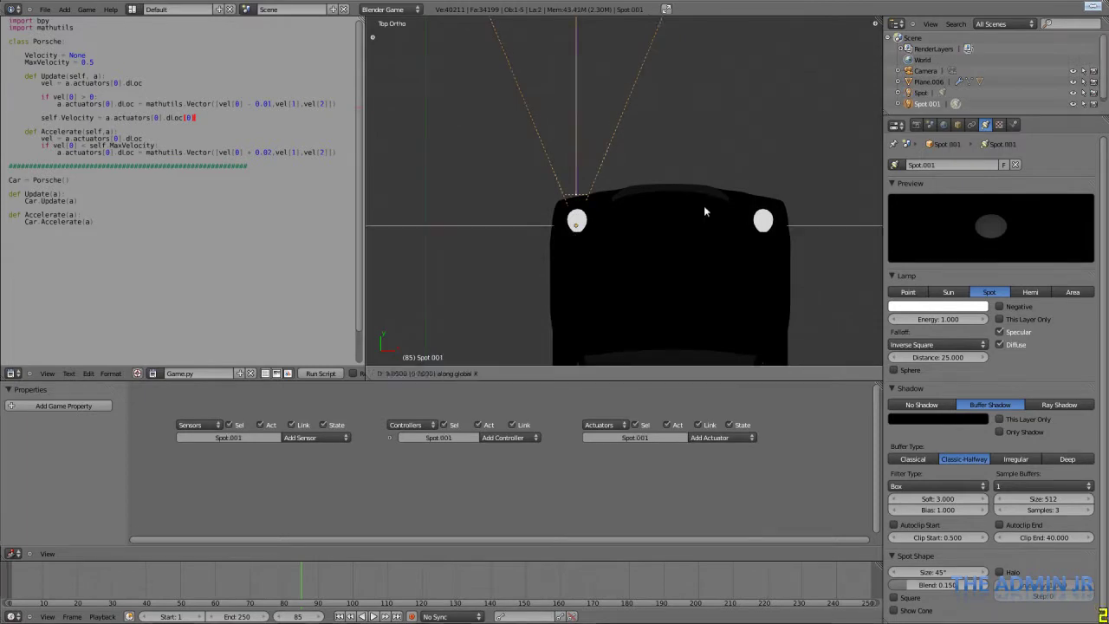
{"action": "left_click", "coordinate": [705, 204]}
{"action": "key", "text": "x"}
{"action": "left_click", "coordinate": [706, 208]}
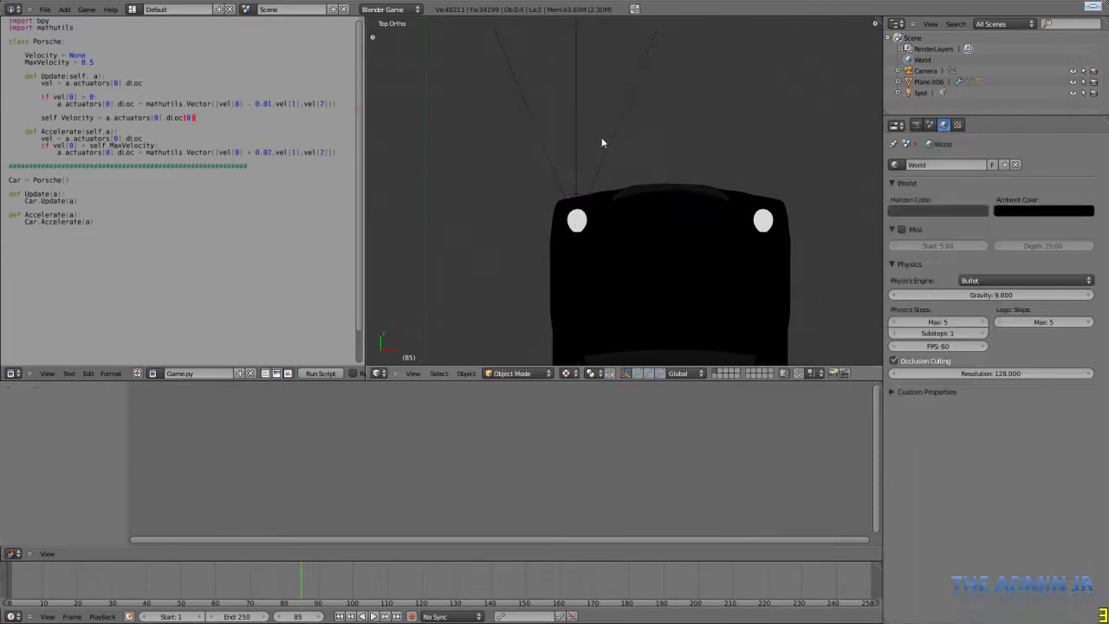
- Reselect the spot lamp at the left headlight and check its cone in perspective and from the top
{"action": "right_click", "coordinate": [604, 137]}
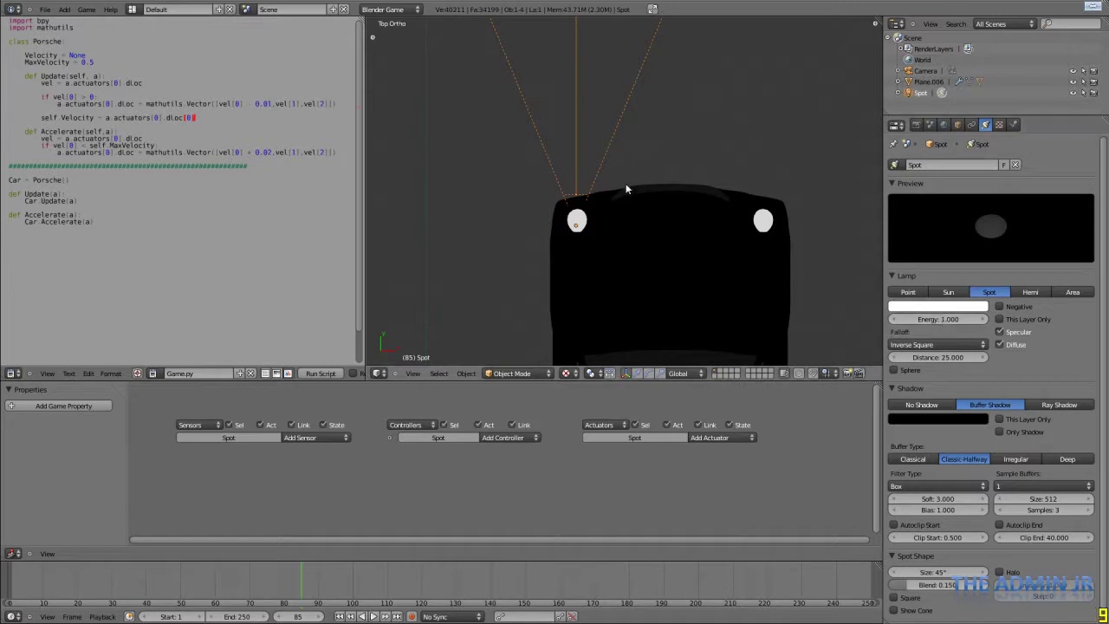
{"action": "middle_click_drag", "start_coordinate": [631, 193], "coordinate": [580, 267]}
{"action": "middle_click_drag", "start_coordinate": [766, 245], "coordinate": [733, 213]}
{"action": "key", "text": "KP_7"}
{"action": "scroll", "coordinate": [733, 212], "scroll_direction": "down", "scroll_amount": 7}
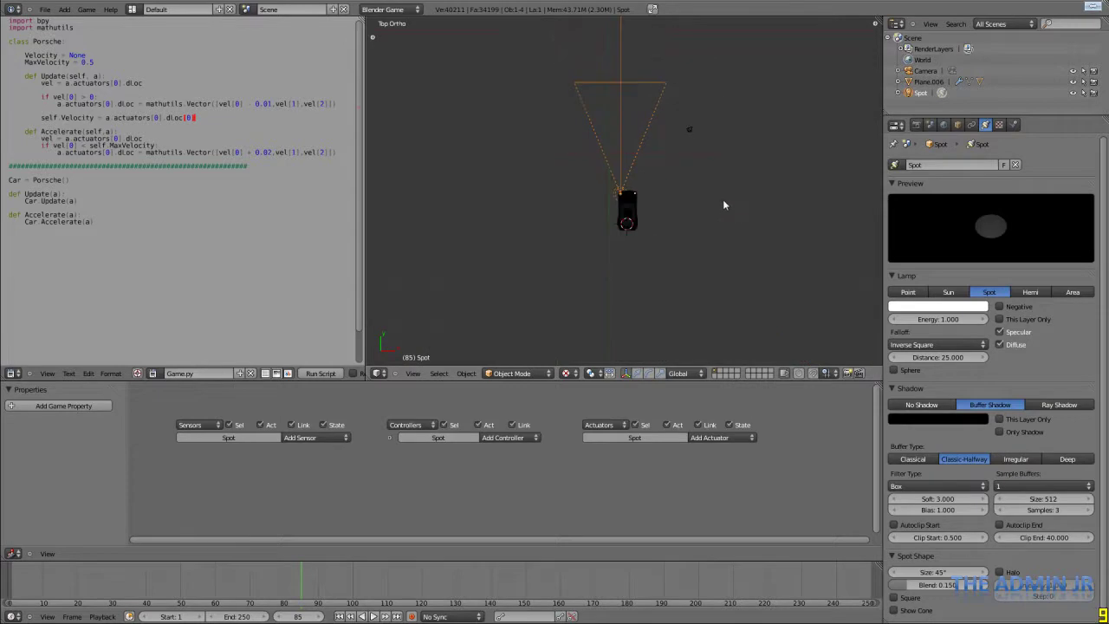
- Set the spot lamp's distance to 15
{"action": "left_click", "coordinate": [936, 357]}
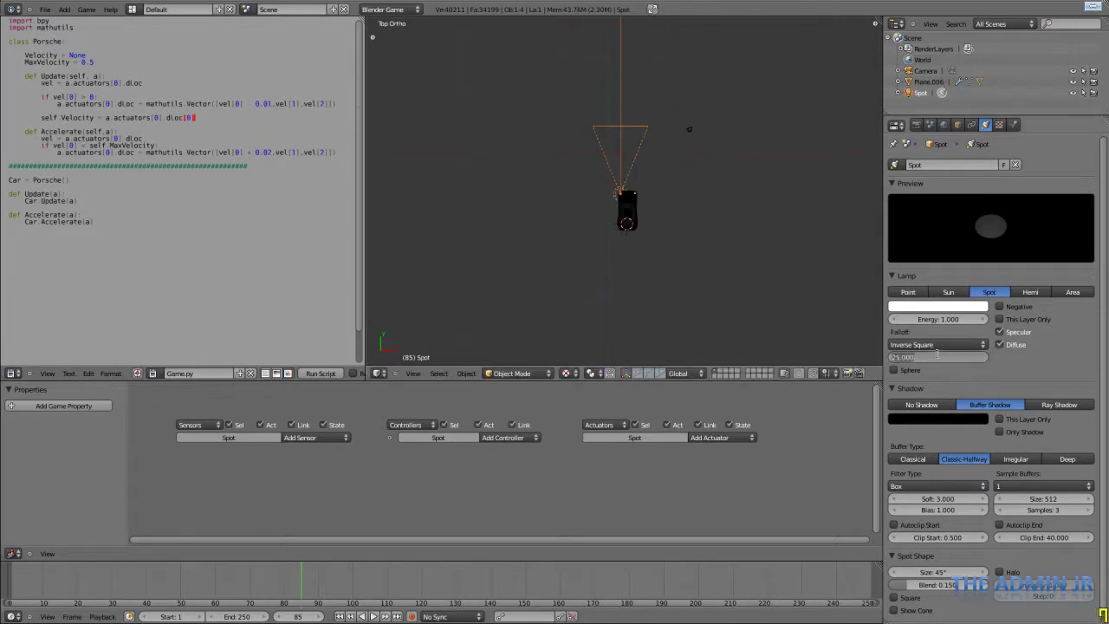
{"action": "type", "text": "15"}
{"action": "key", "text": "Return"}
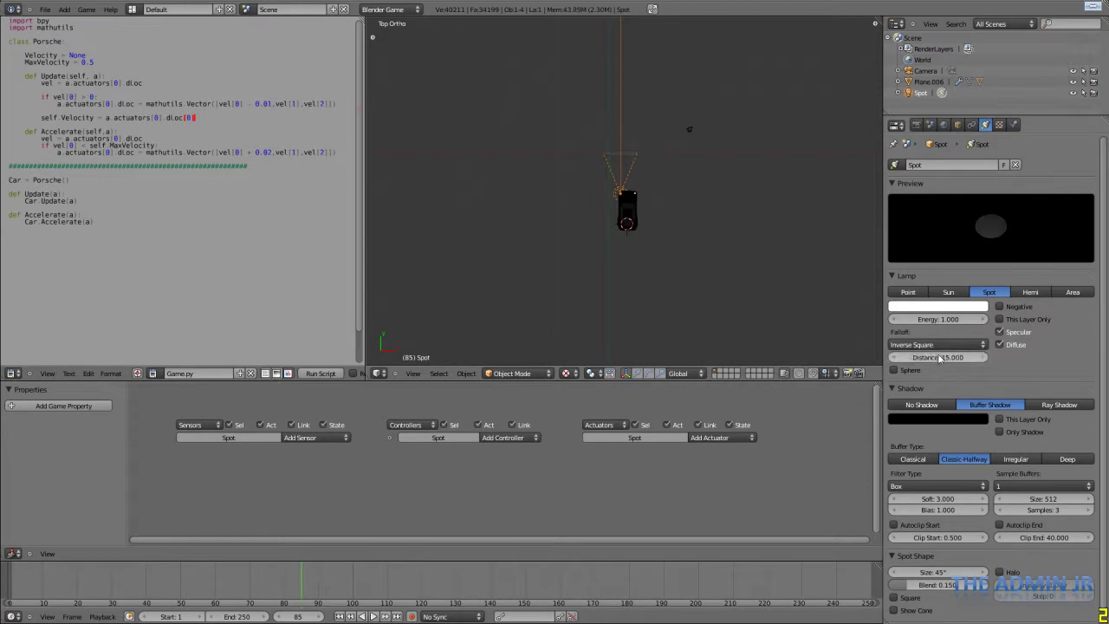
- Add a plane and scale it up into a large ground surface beneath the car and the spot lamp's cone
{"action": "scroll", "coordinate": [686, 189], "scroll_direction": "up", "scroll_amount": 10}
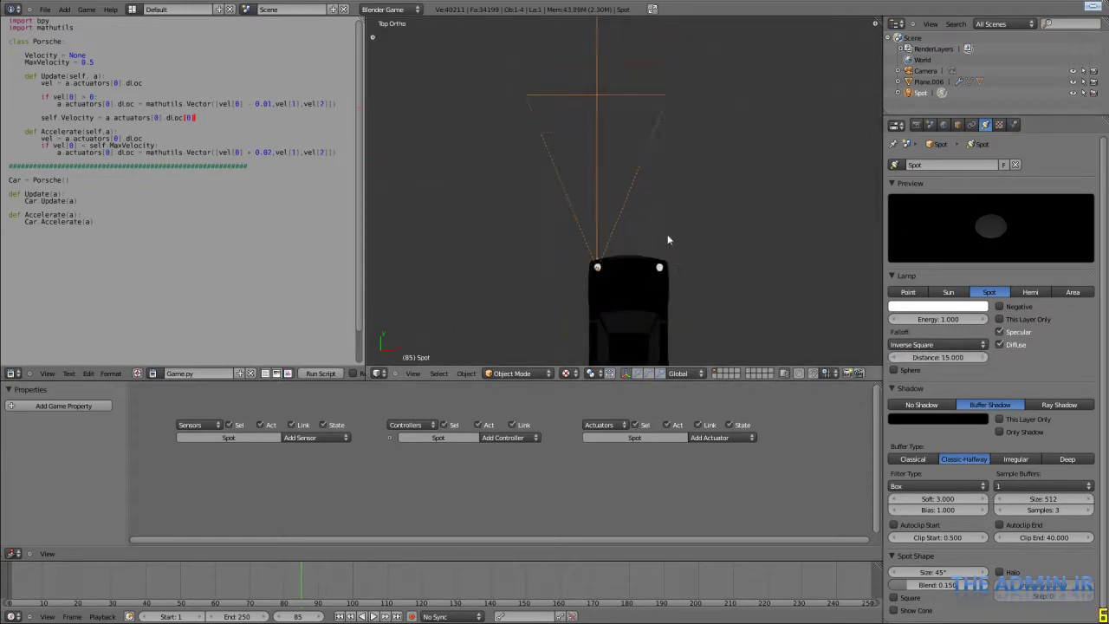
{"action": "scroll", "coordinate": [669, 248], "scroll_direction": "up", "scroll_amount": 3}
{"action": "scroll", "coordinate": [685, 173], "scroll_direction": "down", "scroll_amount": 6}
{"action": "key", "text": "shift+a"}
{"action": "mouse_move", "coordinate": [693, 84]}
{"action": "left_click", "coordinate": [763, 84]}
{"action": "key", "text": "s"}
{"action": "left_click", "coordinate": [391, 285]}
{"action": "scroll", "coordinate": [621, 185], "scroll_direction": "up", "scroll_amount": 4}
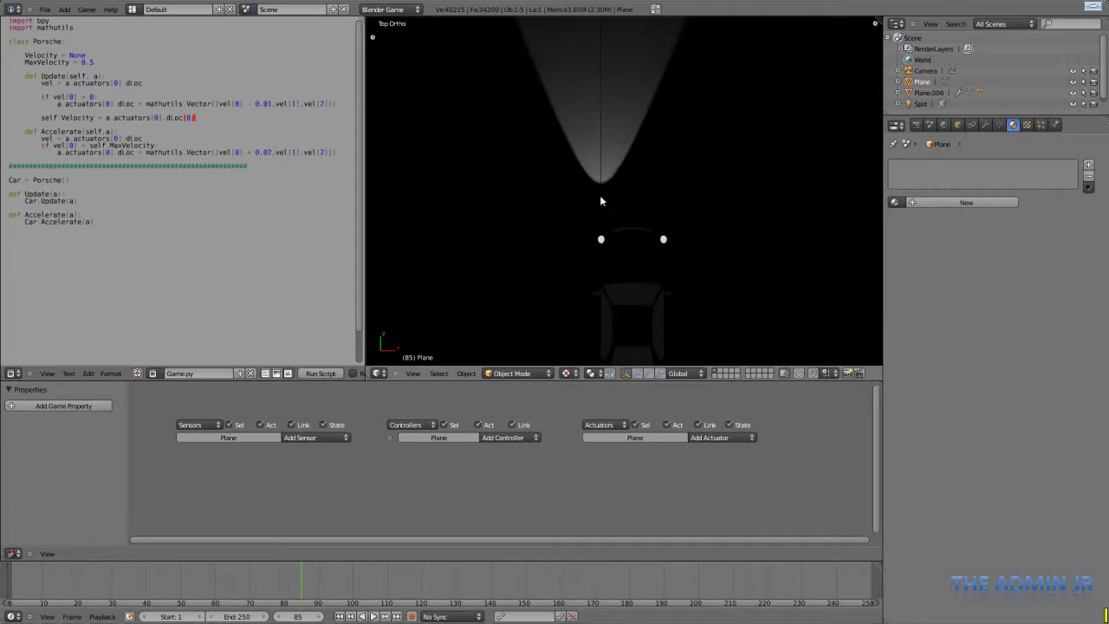
- Reselect the spot lamp at the left headlight and enable its Sphere option
{"action": "right_click", "coordinate": [601, 201]}
{"action": "scroll", "coordinate": [605, 197], "scroll_direction": "up", "scroll_amount": 1}
{"action": "scroll", "coordinate": [607, 196], "scroll_direction": "down", "scroll_amount": 4}
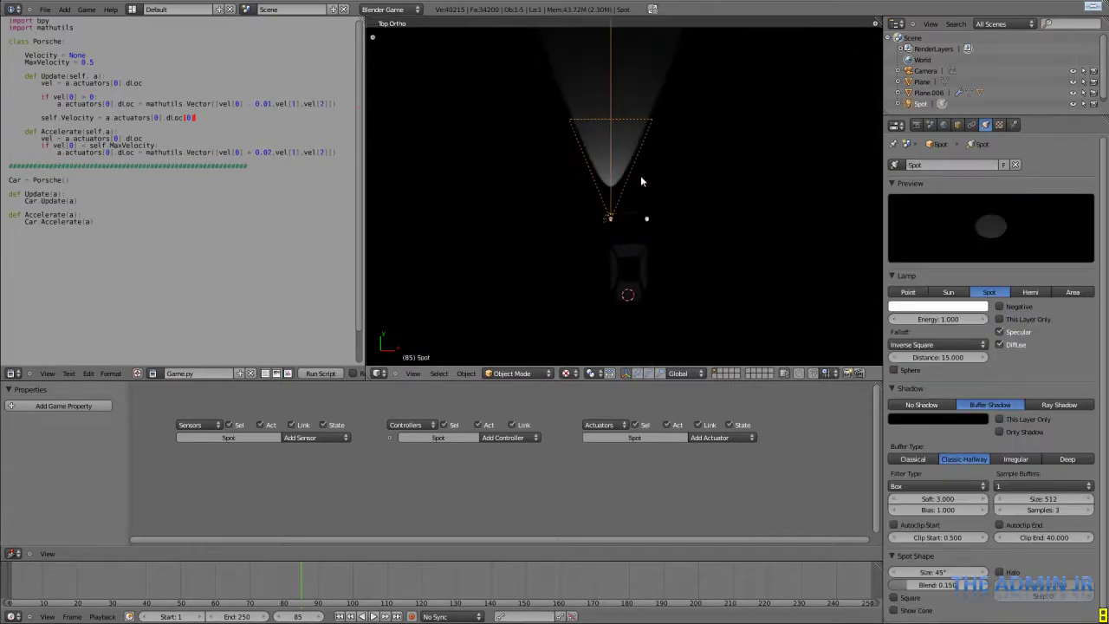
{"action": "scroll", "coordinate": [625, 227], "scroll_direction": "up", "scroll_amount": 4}
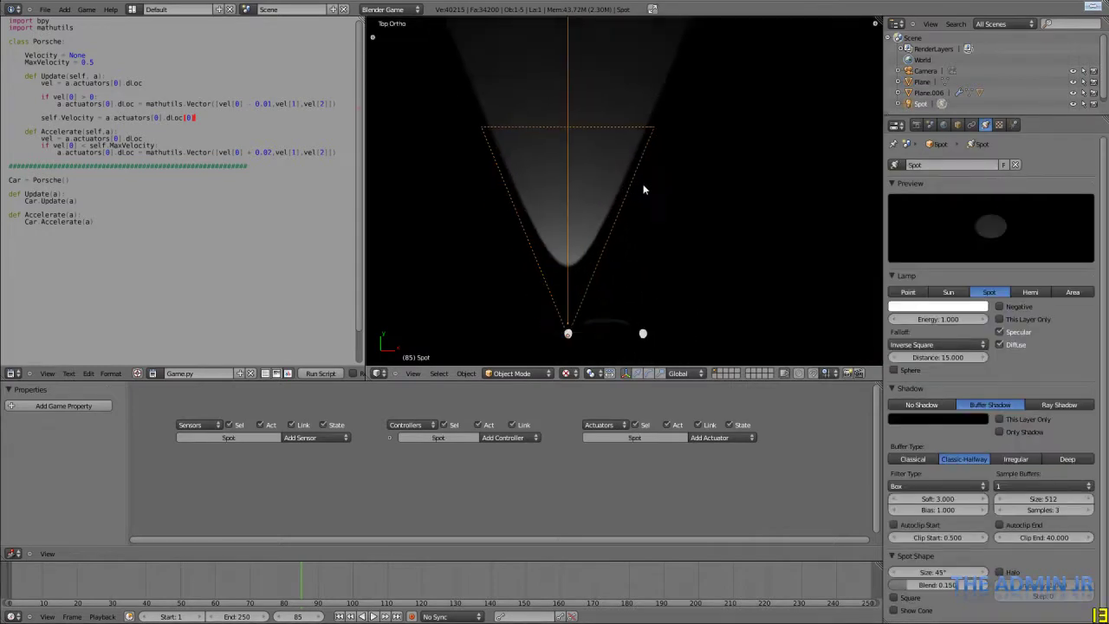
{"action": "scroll", "coordinate": [960, 442], "scroll_direction": "down", "scroll_amount": 2}
{"action": "scroll", "coordinate": [974, 405], "scroll_direction": "up", "scroll_amount": 2}
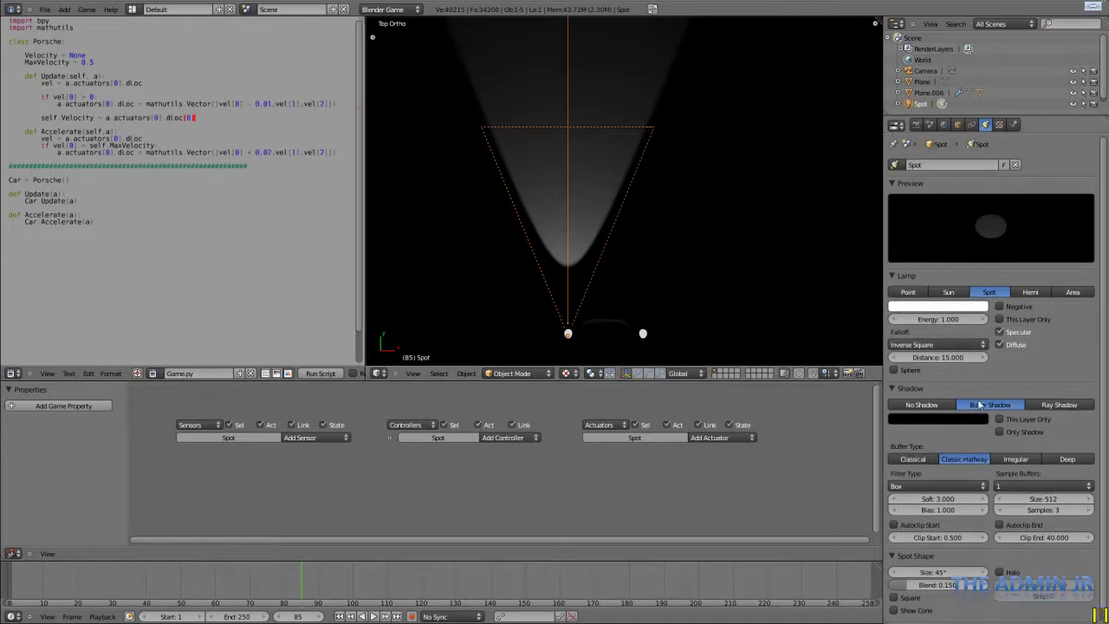
{"action": "left_click", "coordinate": [911, 371]}
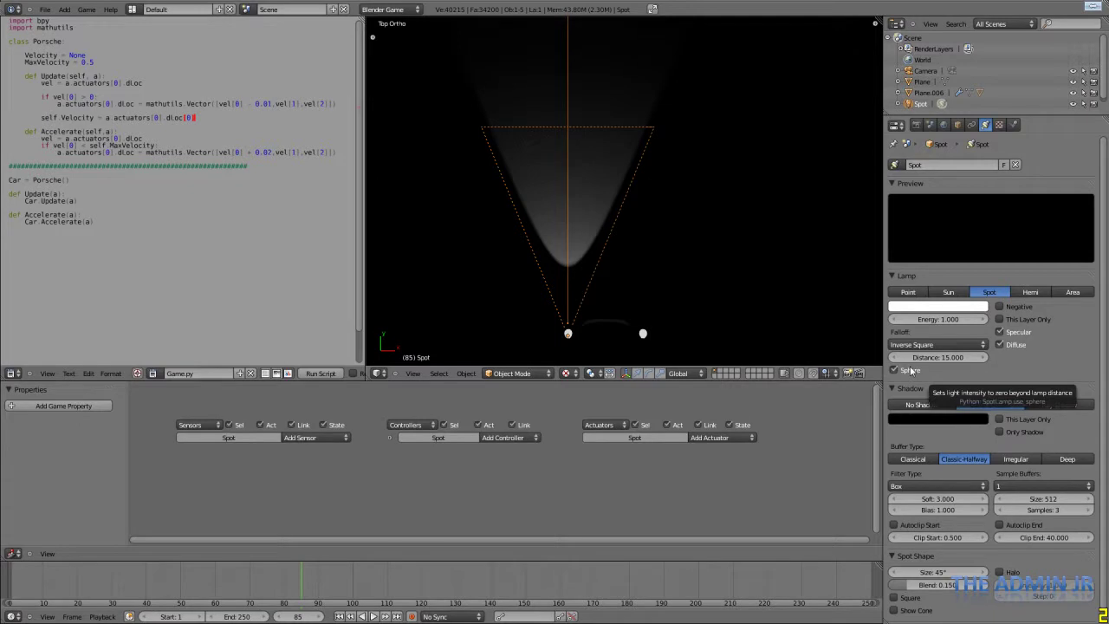
{"action": "left_click", "coordinate": [911, 371]}
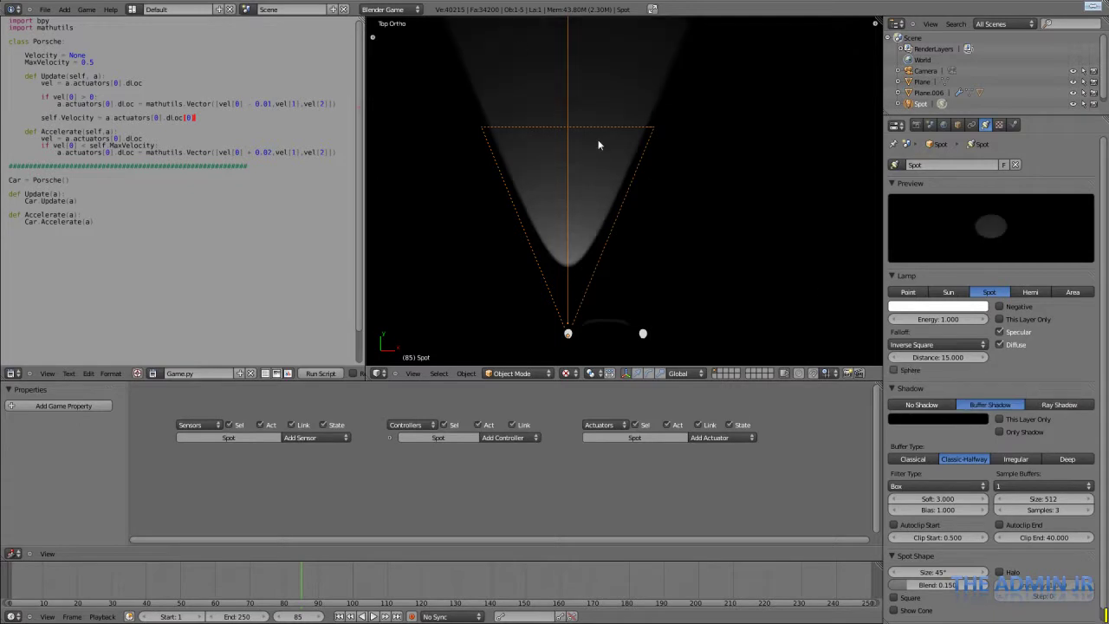
{"action": "key", "text": "ctrl+z"}
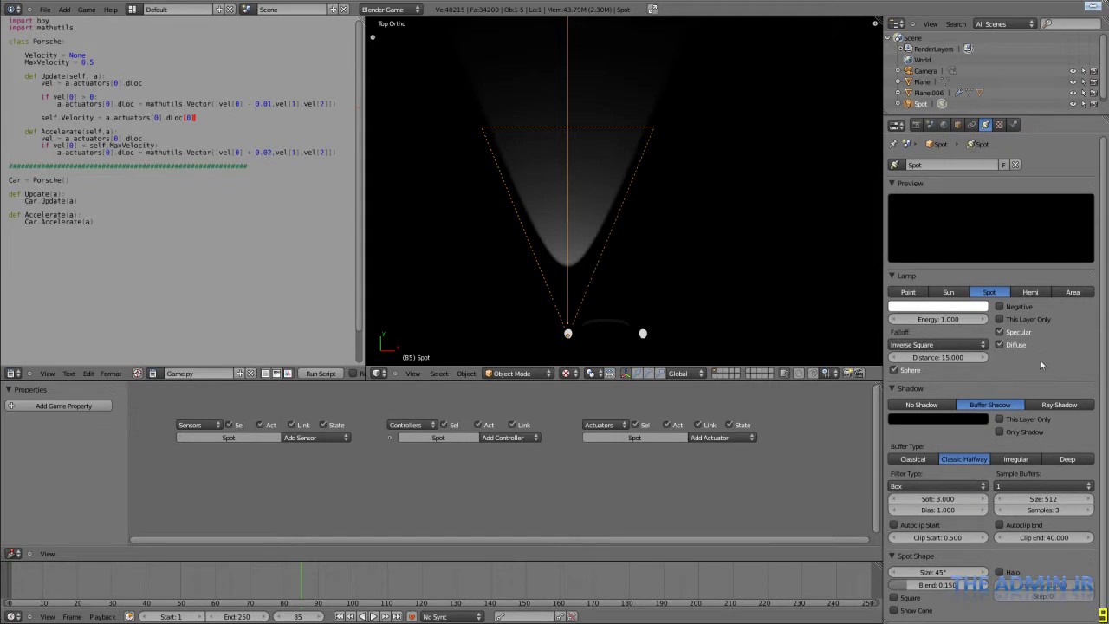
- Set the spot shape's blend to 0.391
{"action": "scroll", "coordinate": [1038, 369], "scroll_direction": "down", "scroll_amount": 1}
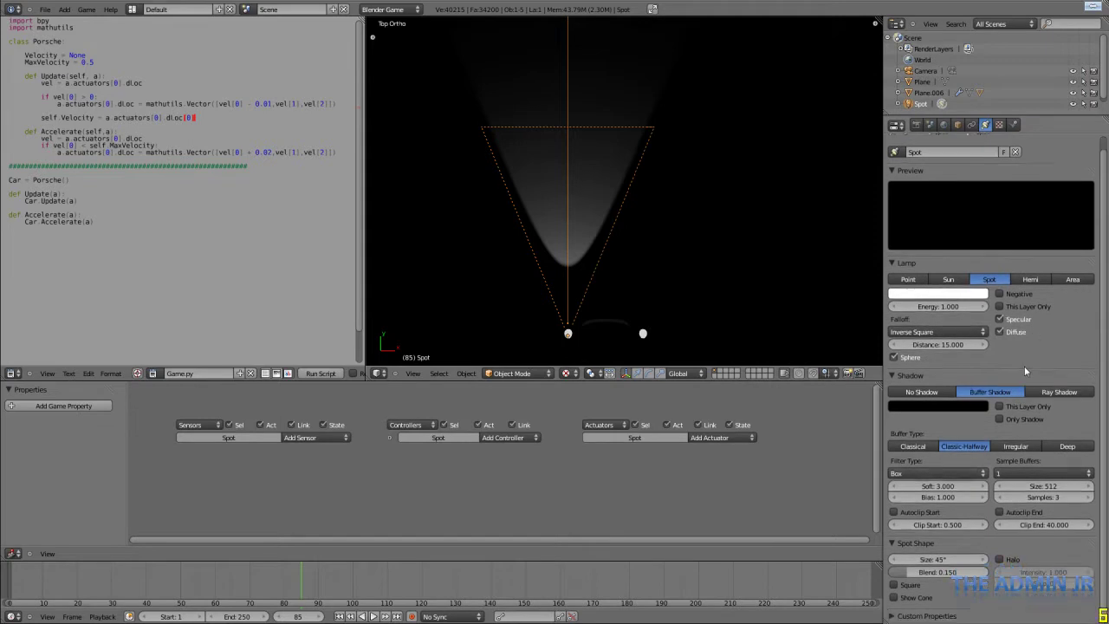
{"action": "left_click", "coordinate": [937, 574]}
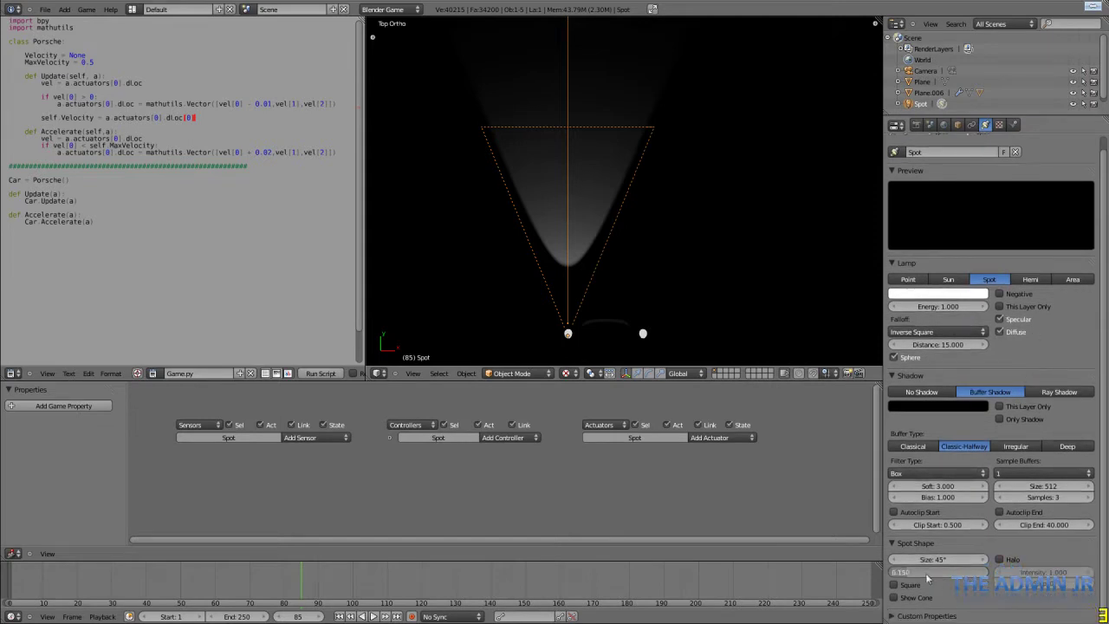
{"action": "key", "text": "Return"}
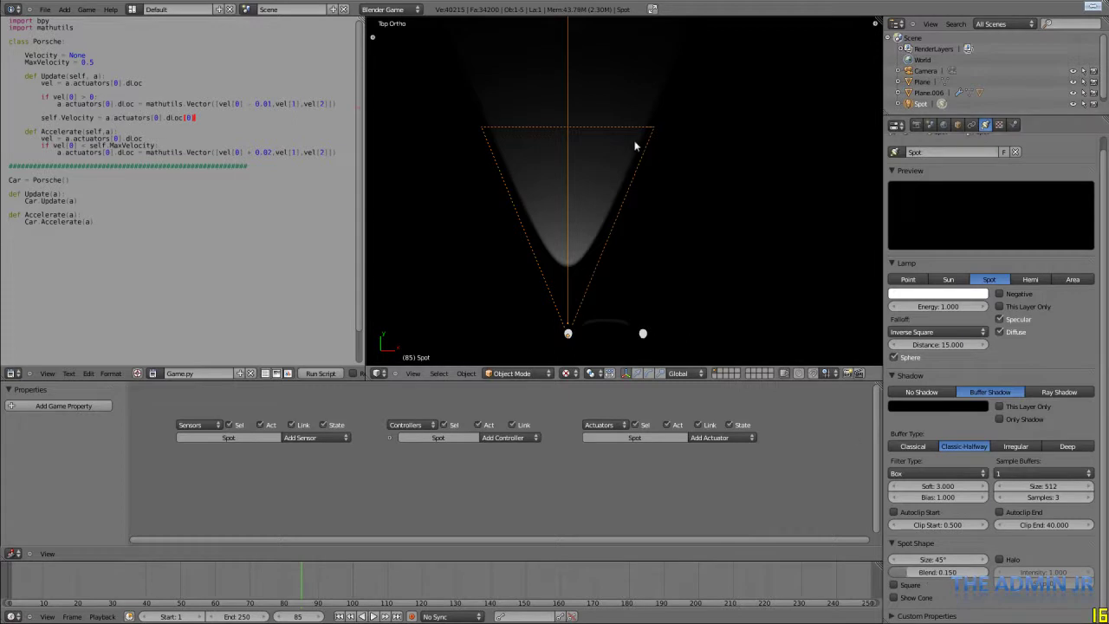
{"action": "scroll", "coordinate": [515, 217], "scroll_direction": "up", "scroll_amount": 1}
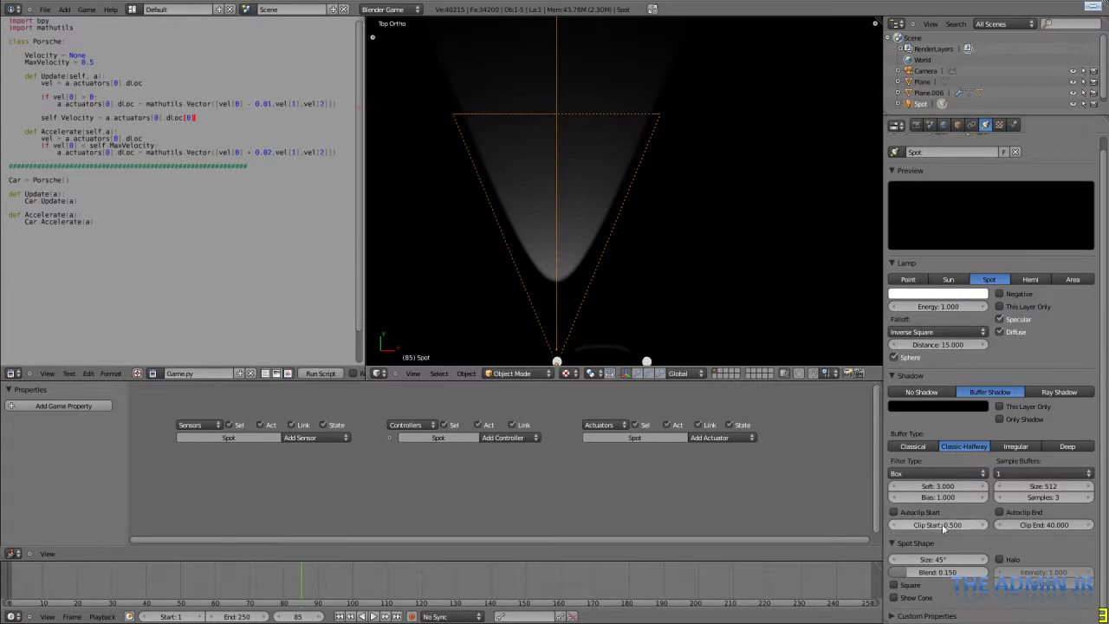
{"action": "left_click", "coordinate": [978, 572]}
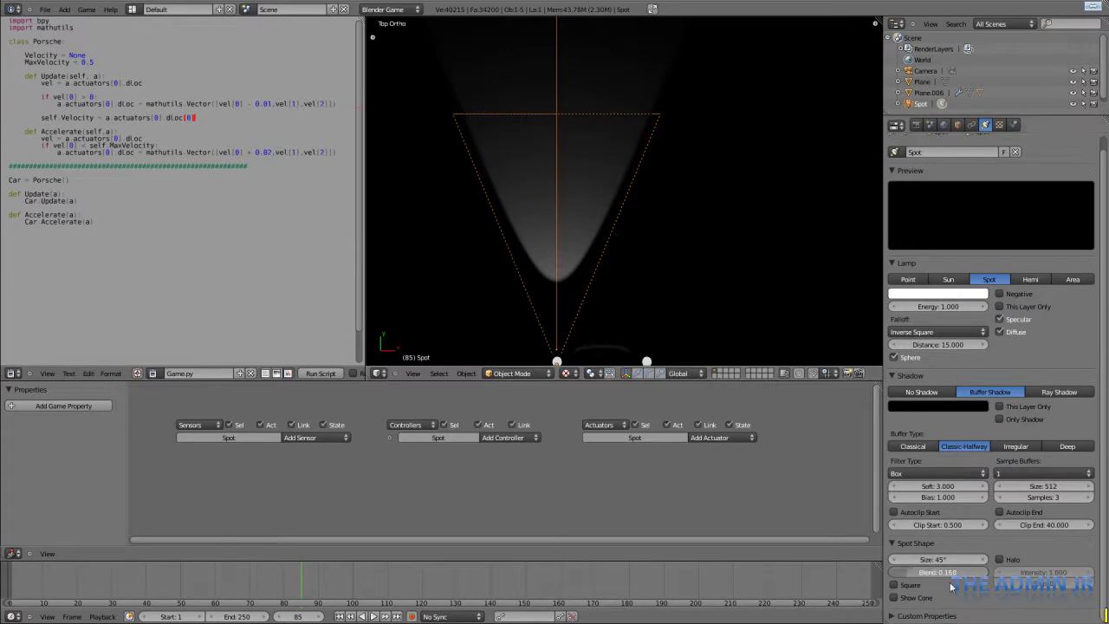
{"action": "mouse_move", "coordinate": [951, 587]}
{"action": "left_mouse_down"}
{"action": "mouse_move", "coordinate": [967, 585]}
{"action": "mouse_move", "coordinate": [954, 594]}
{"action": "left_mouse_up"}
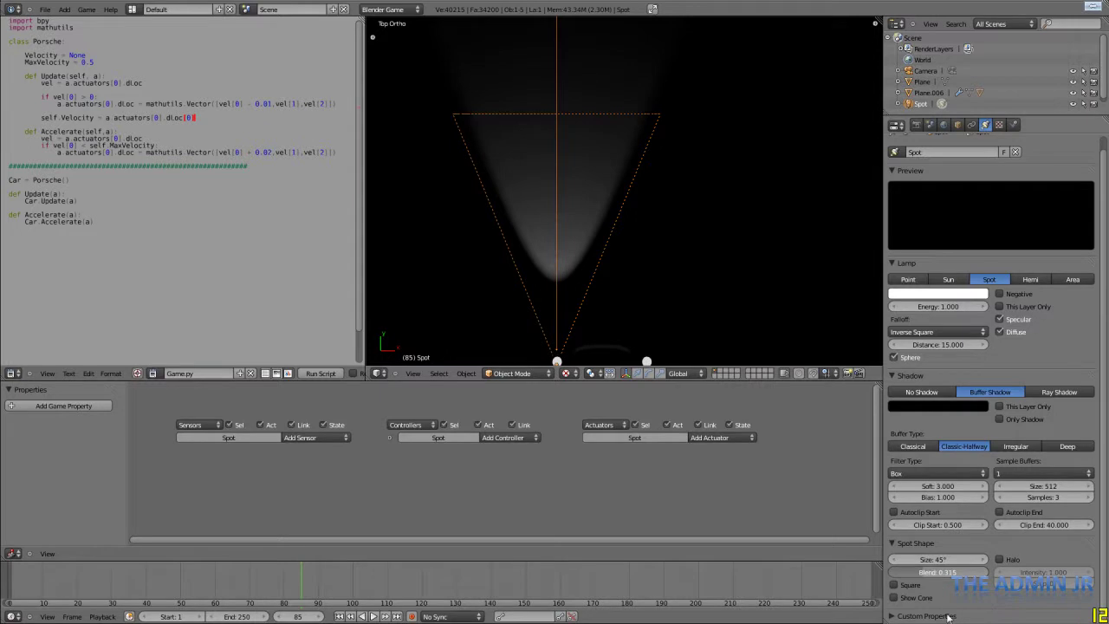
{"action": "left_click_drag", "start_coordinate": [947, 614], "coordinate": [948, 615]}
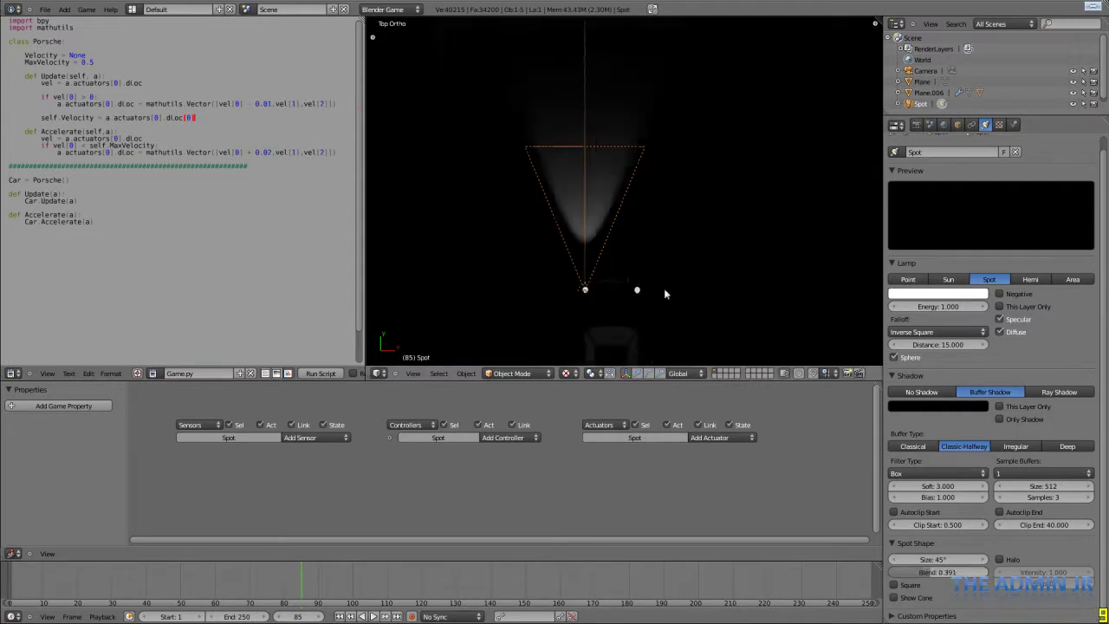
- Move the spot lamp back behind the headlight by about 0.77 along the global Y axis and slightly up along Z
{"action": "middle_click_drag", "start_coordinate": [662, 283], "coordinate": [661, 180]}
{"action": "middle_click_drag", "start_coordinate": [645, 228], "coordinate": [640, 197]}
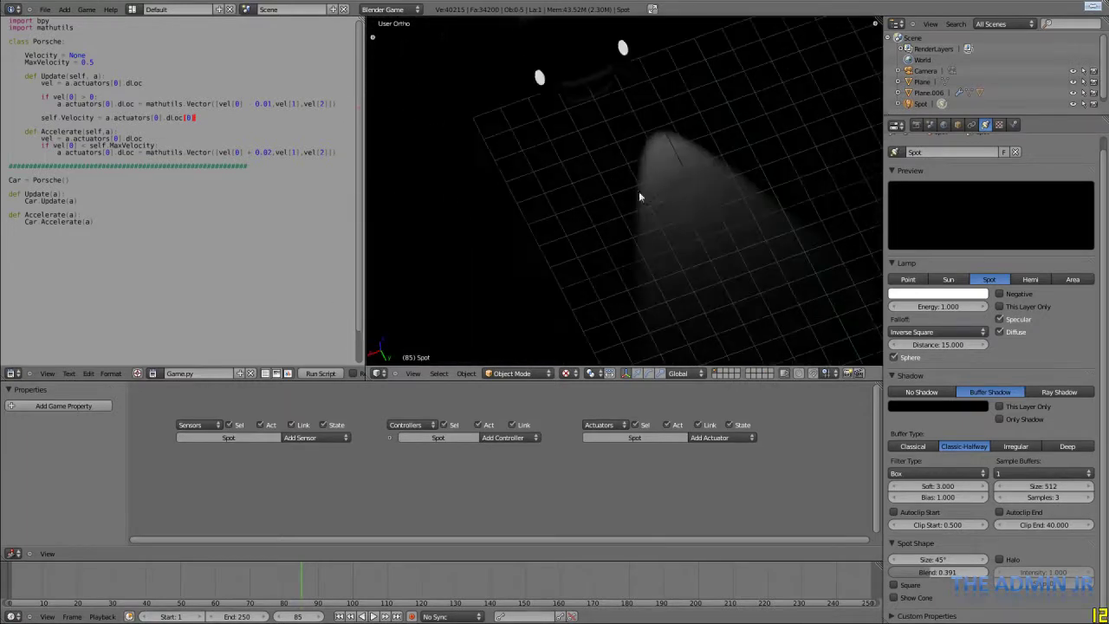
{"action": "right_click", "coordinate": [665, 130]}
{"action": "key", "text": "g"}
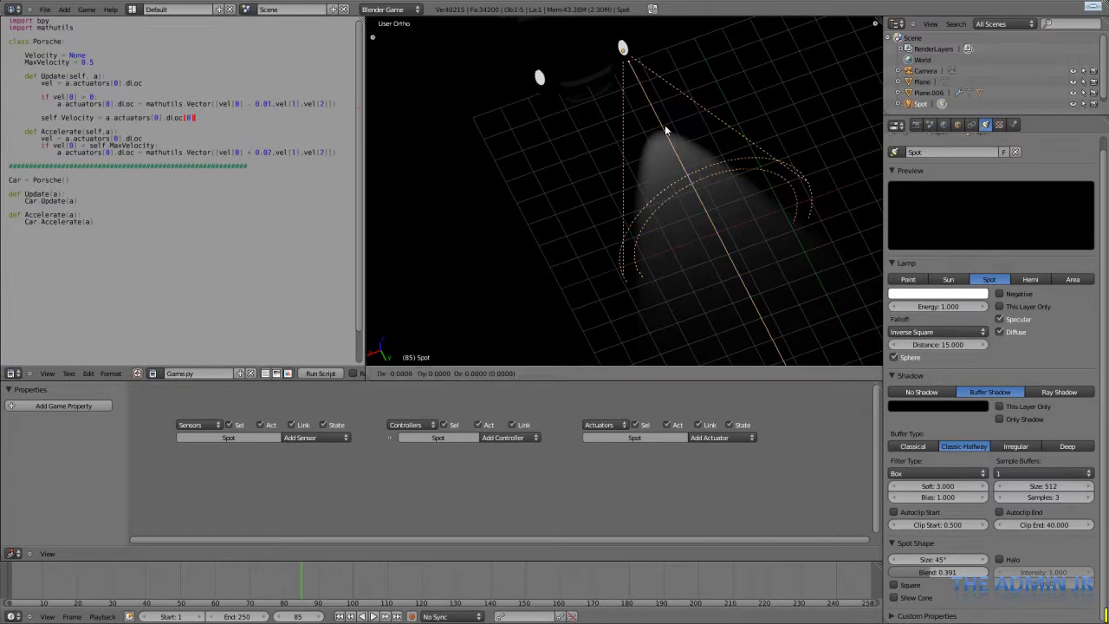
{"action": "key", "text": "y"}
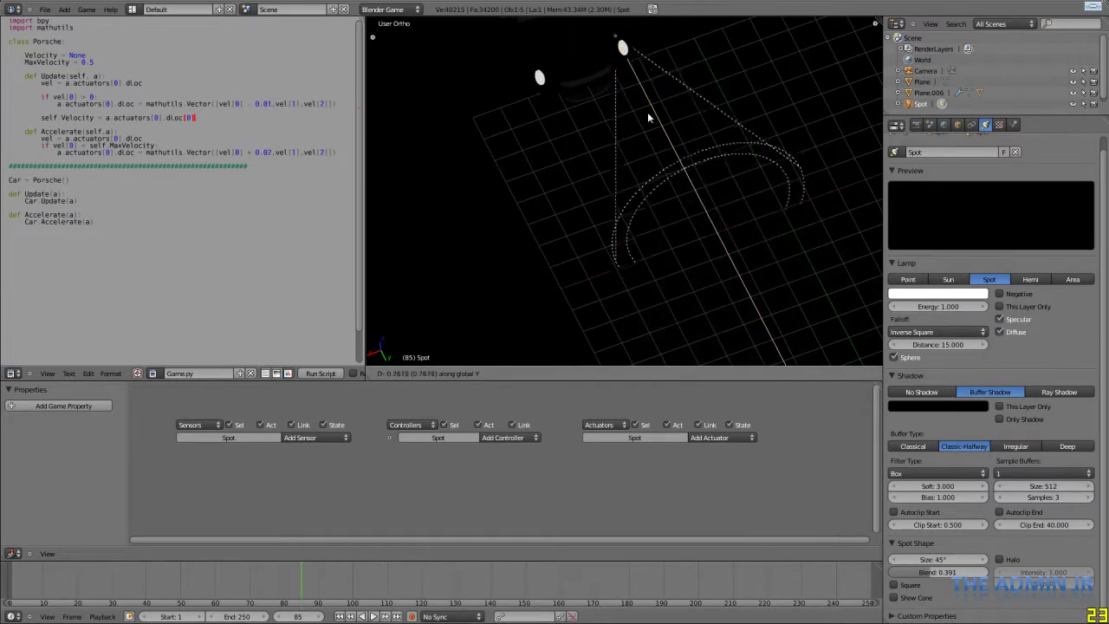
{"action": "left_click", "coordinate": [648, 118]}
{"action": "key", "text": "g"}
{"action": "key", "text": "z"}
{"action": "left_click", "coordinate": [650, 115]}
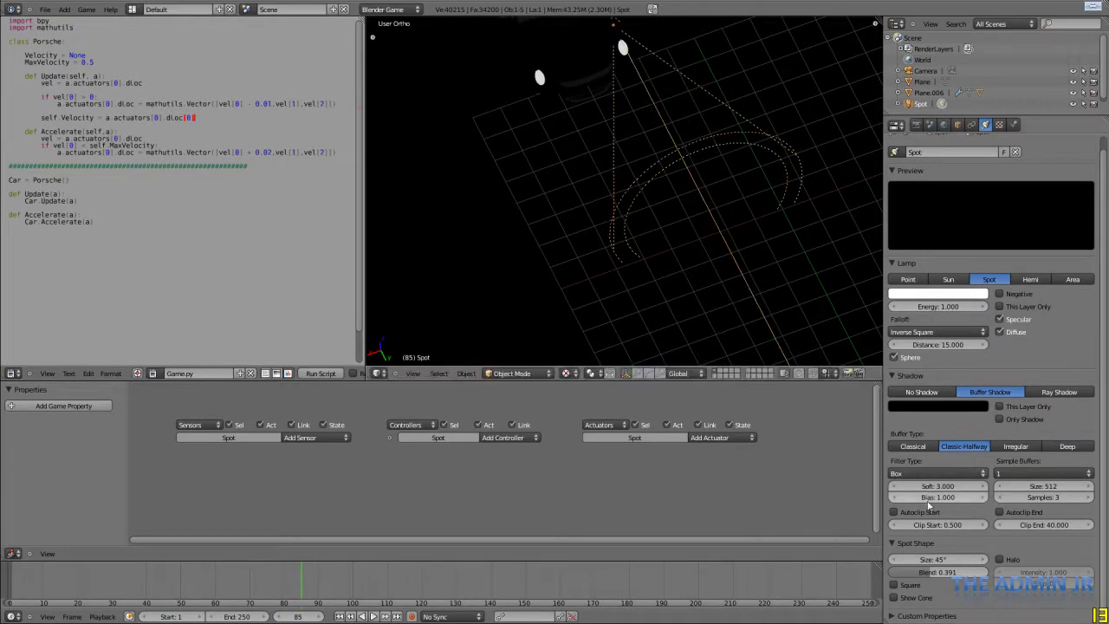
- Set the spot lamp's shadow clip start to 2
{"action": "left_click", "coordinate": [944, 525]}
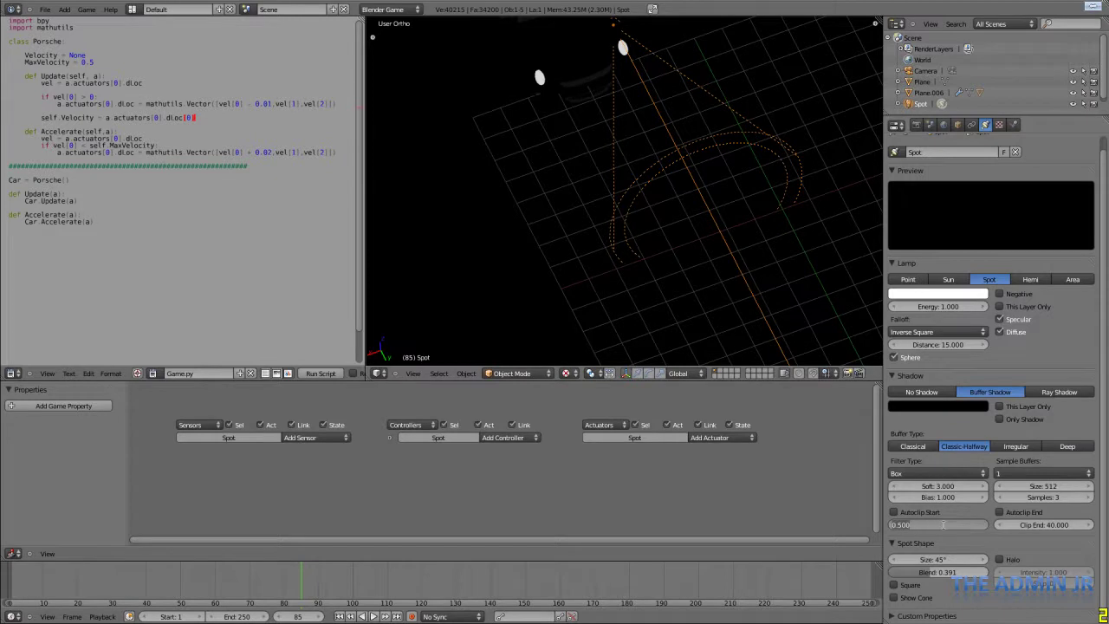
{"action": "type", "text": "1"}
{"action": "key", "text": "Return"}
{"action": "middle_click_drag", "start_coordinate": [693, 260], "coordinate": [560, 187]}
{"action": "scroll", "coordinate": [679, 244], "scroll_direction": "down", "scroll_amount": 1}
- Save the file over the existing one
{"action": "key", "text": "ctrl+s"}
{"action": "left_click", "coordinate": [679, 244]}
{"action": "key", "text": "a"}
{"action": "key", "text": "ctrl+s"}
{"action": "left_click", "coordinate": [616, 254]}
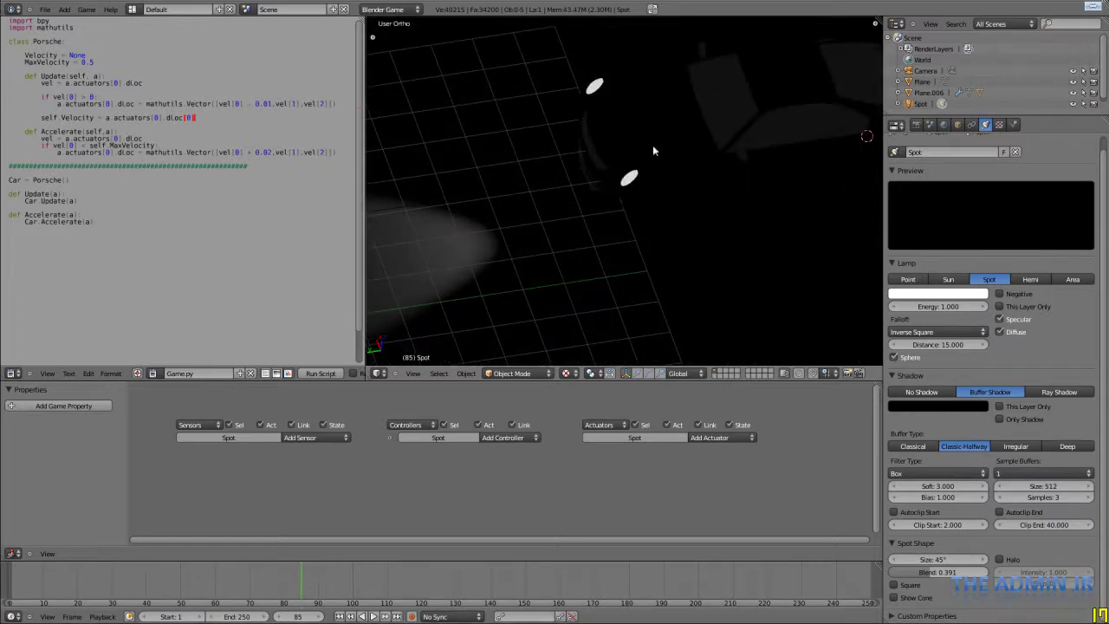
- Reselect the spot lamp, check its position behind the headlight, and set its shadow clip end to 20
{"action": "right_click", "coordinate": [596, 147]}
{"action": "right_click", "coordinate": [590, 152]}
{"action": "middle_click_drag", "start_coordinate": [663, 236], "coordinate": [646, 184]}
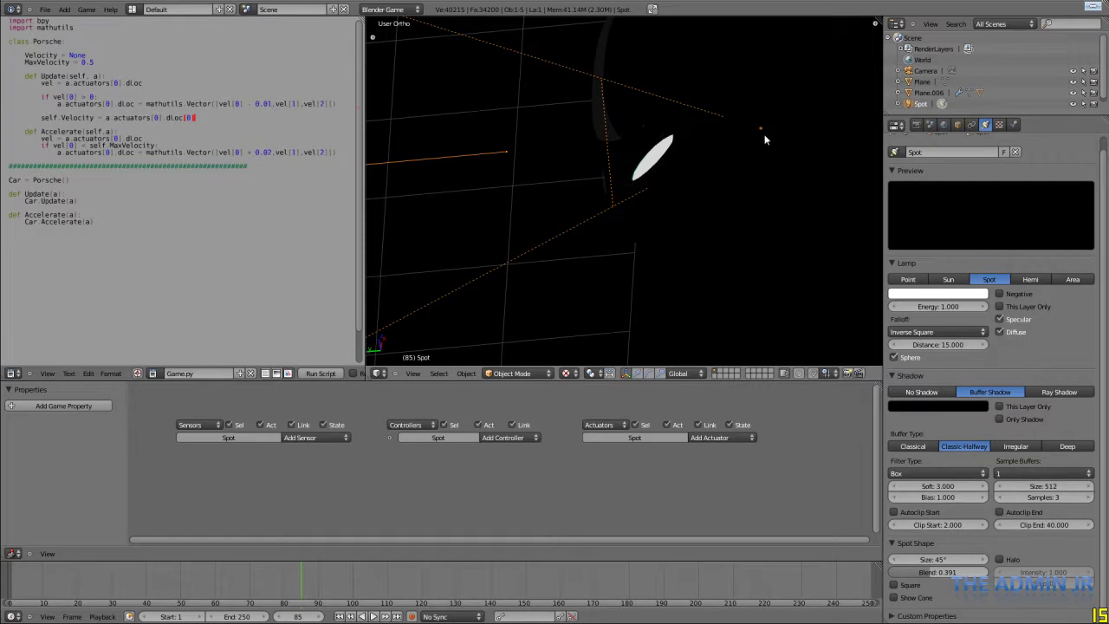
{"action": "middle_click_drag", "start_coordinate": [681, 169], "coordinate": [624, 179]}
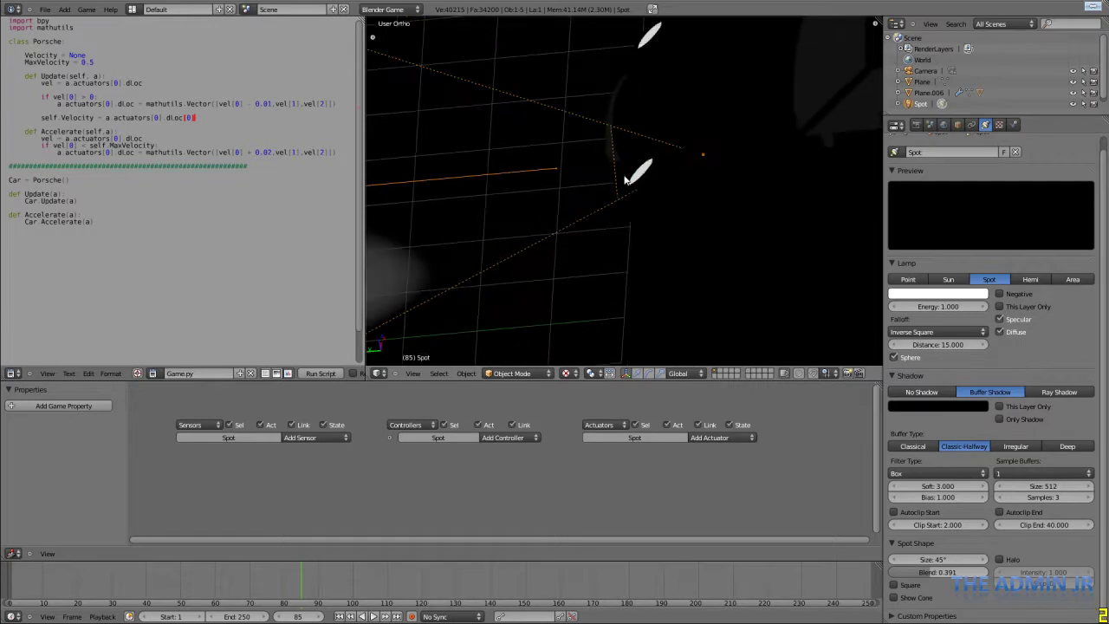
{"action": "middle_click_drag", "start_coordinate": [625, 179], "coordinate": [522, 228]}
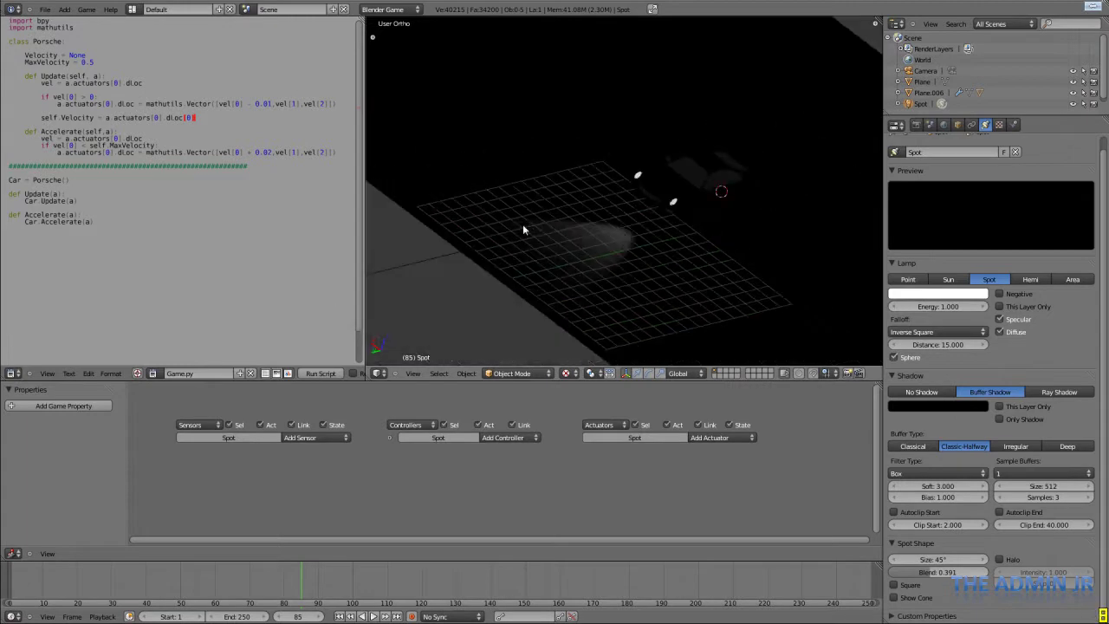
{"action": "right_click", "coordinate": [445, 267]}
{"action": "left_click", "coordinate": [1046, 525]}
{"action": "type", "text": "20"}
{"action": "key", "text": "Return"}
- Show the car in the top view and set the spot lamp's energy to 0.7
{"action": "middle_click_drag", "start_coordinate": [637, 297], "coordinate": [570, 318]}
{"action": "key", "text": "a"}
{"action": "middle_click_drag", "start_coordinate": [629, 288], "coordinate": [656, 222]}
{"action": "middle_click_drag", "start_coordinate": [831, 259], "coordinate": [694, 299]}
{"action": "key", "text": "KP_7"}
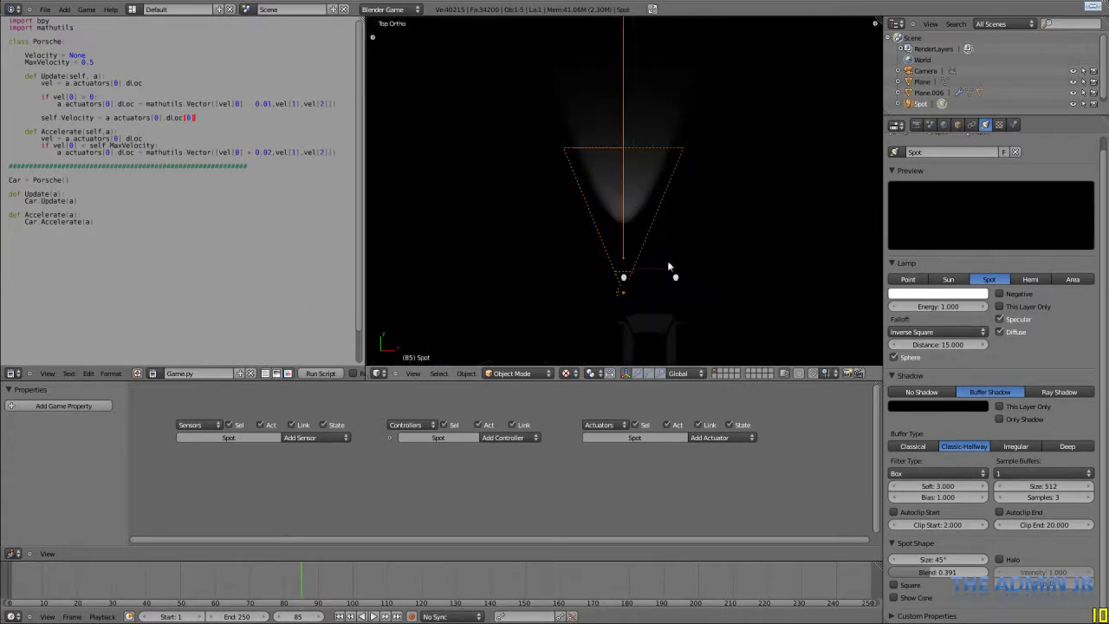
{"action": "left_click", "coordinate": [945, 306]}
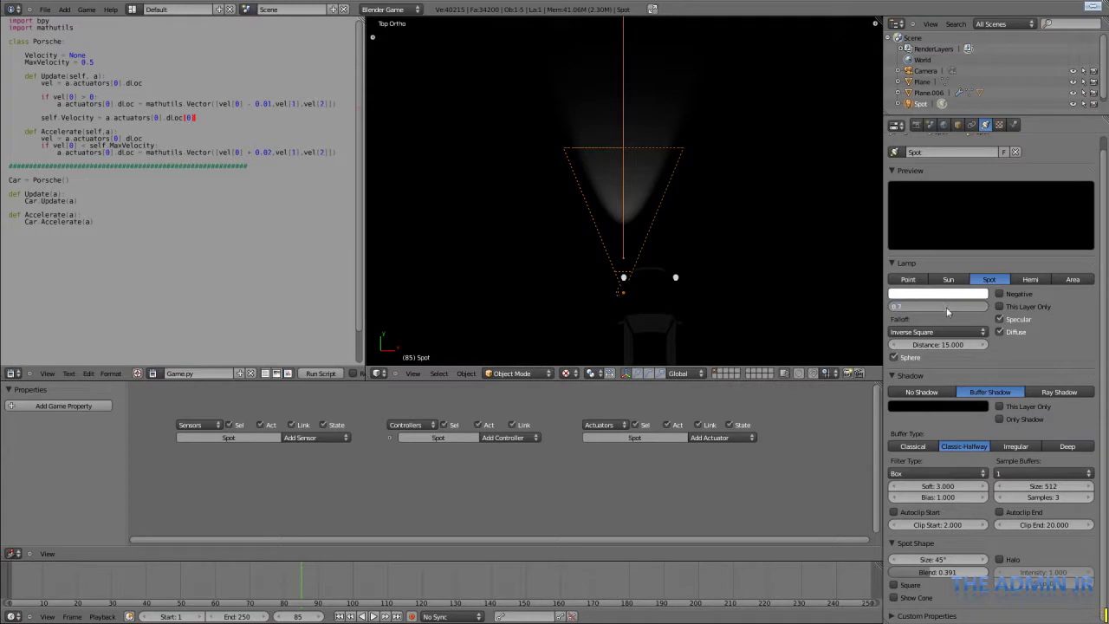
{"action": "key", "text": "Return"}
{"action": "scroll", "coordinate": [622, 220], "scroll_direction": "down", "scroll_amount": 1}
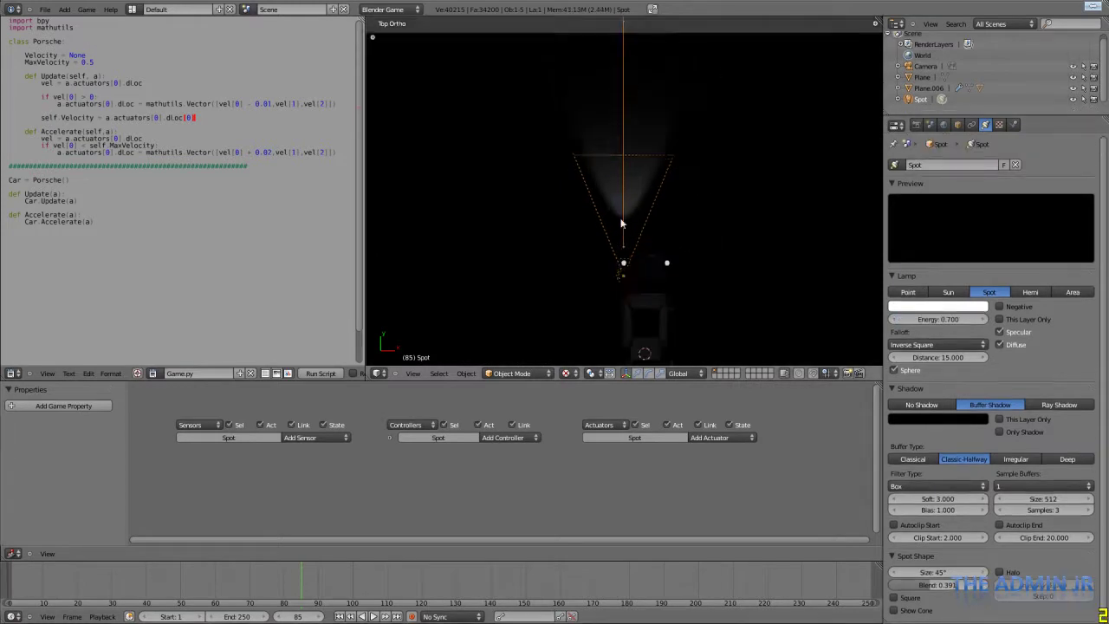
- Give the ground plane a new material and set its specular intensity to 0
{"action": "scroll", "coordinate": [676, 198], "scroll_direction": "up", "scroll_amount": 3}
{"action": "scroll", "coordinate": [615, 184], "scroll_direction": "down", "scroll_amount": 3}
{"action": "right_click", "coordinate": [564, 113]}
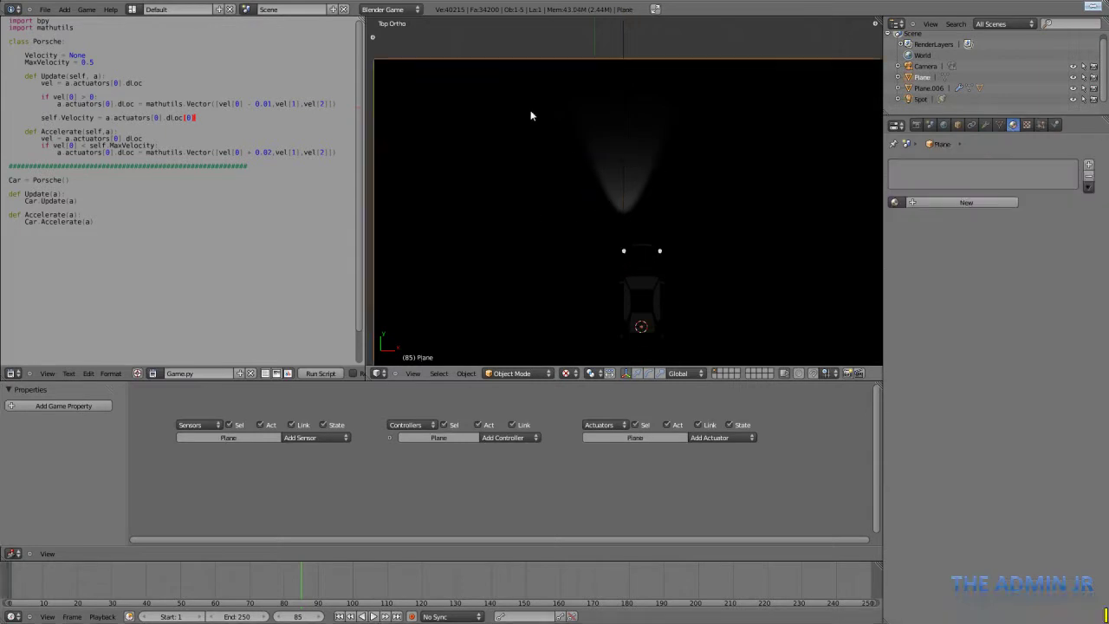
{"action": "left_click", "coordinate": [940, 205]}
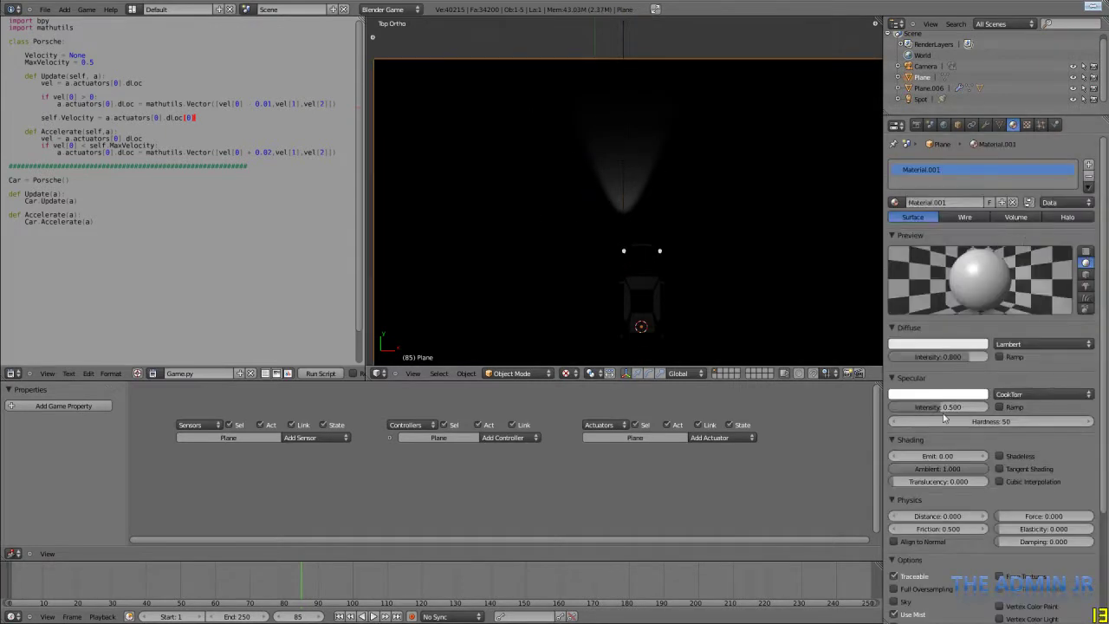
{"action": "left_click_drag", "start_coordinate": [829, 391], "coordinate": [513, 405]}
{"action": "scroll", "coordinate": [634, 145], "scroll_direction": "up", "scroll_amount": 4}
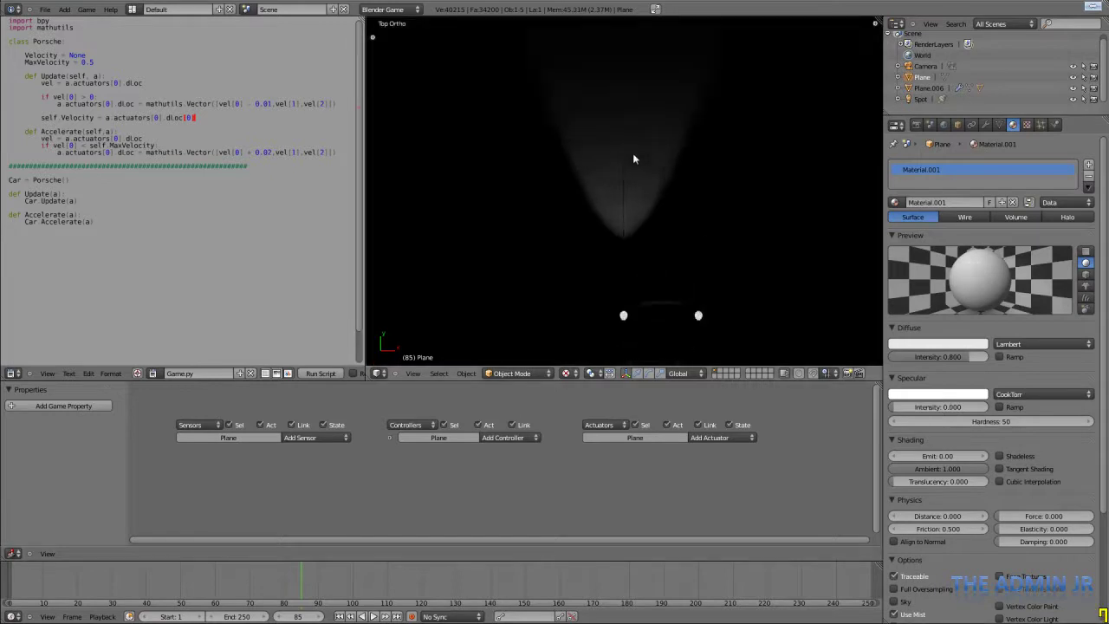
{"action": "scroll", "coordinate": [627, 161], "scroll_direction": "down", "scroll_amount": 2}
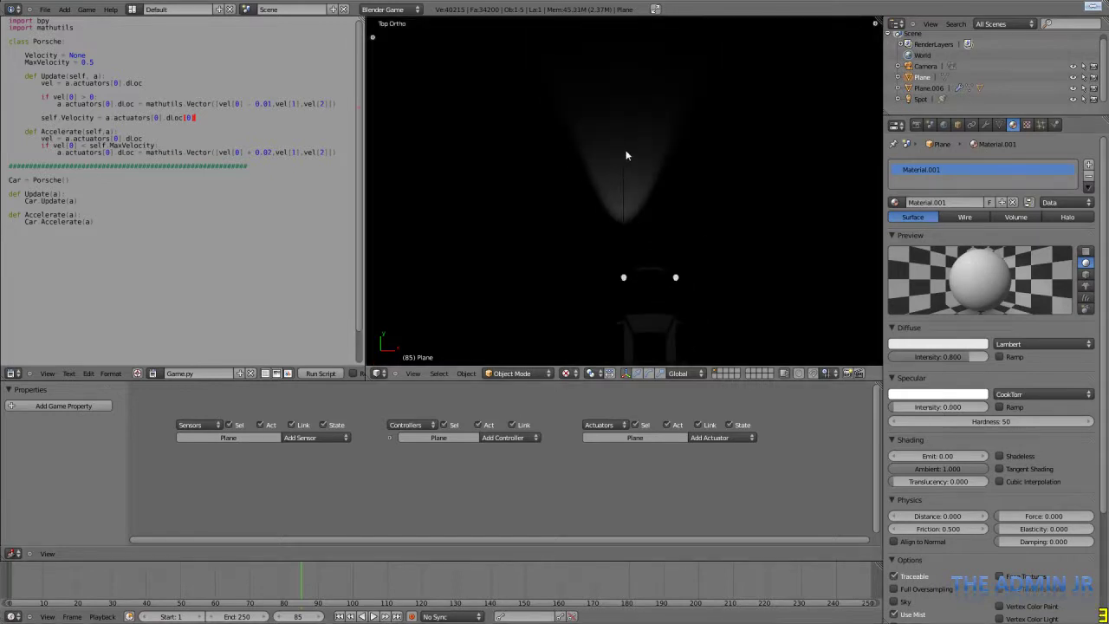
- Duplicate the headlight spot lamp along the X axis and place the copy behind the car's other headlight
{"action": "right_click", "coordinate": [627, 155]}
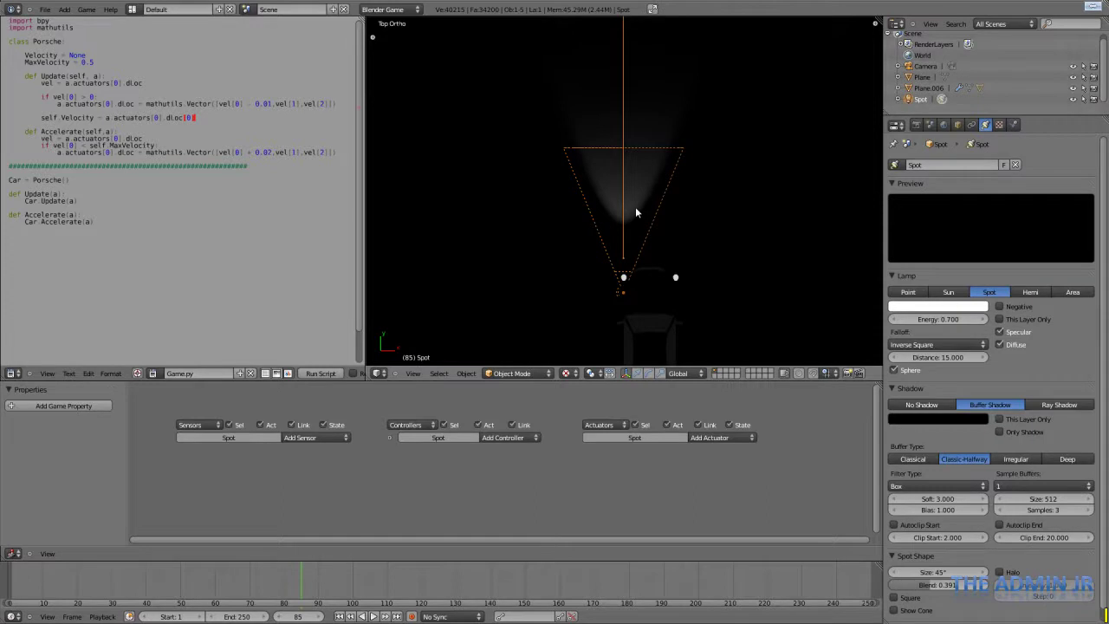
{"action": "key", "text": "shift+d"}
{"action": "key", "text": "x"}
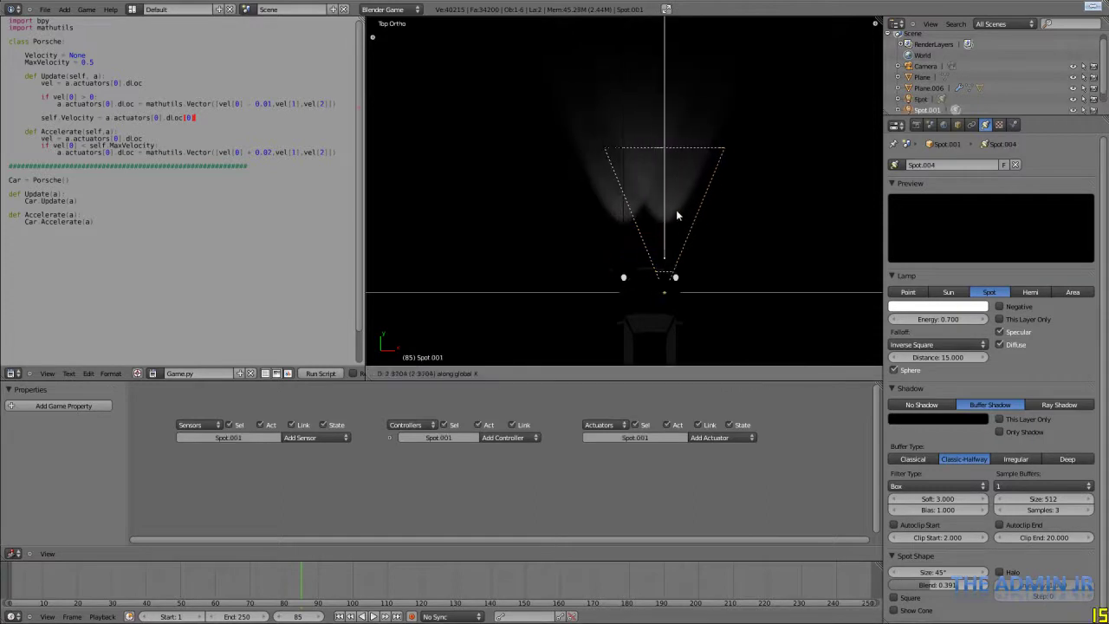
{"action": "left_click", "coordinate": [687, 208]}
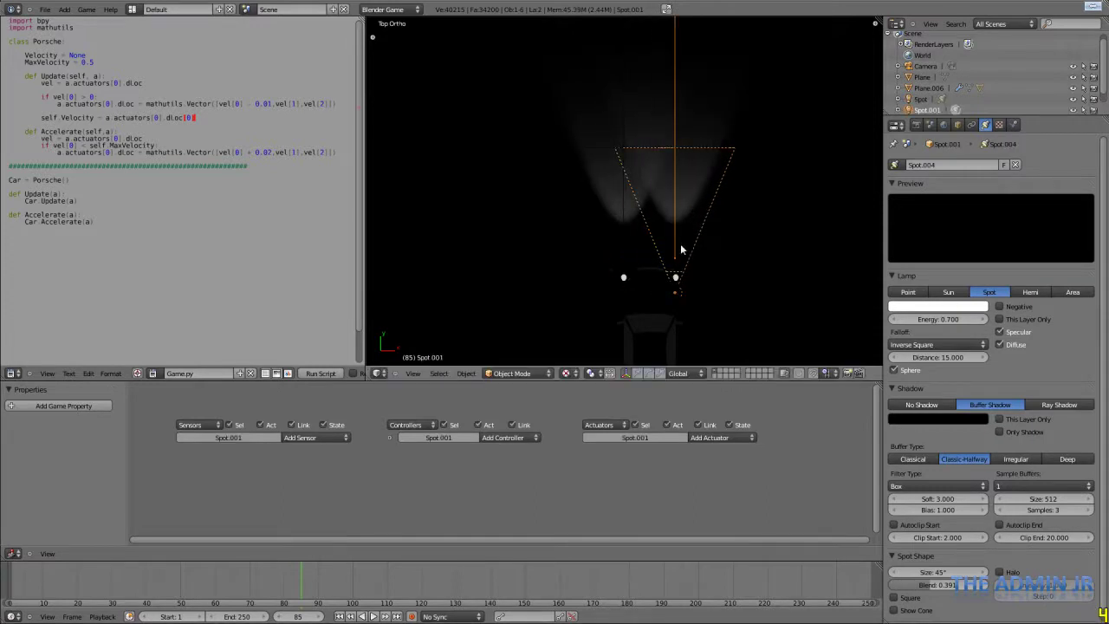
- Save the file over the existing one with both headlight lamps in place
{"action": "key", "text": "ctrl+s"}
{"action": "mouse_move", "coordinate": [685, 262]}
{"action": "middle_mouse_down"}
{"action": "mouse_move", "coordinate": [726, 199]}
{"action": "mouse_move", "coordinate": [720, 232]}
{"action": "mouse_move", "coordinate": [555, 298]}
{"action": "mouse_move", "coordinate": [605, 243]}
{"action": "mouse_move", "coordinate": [711, 231]}
{"action": "mouse_move", "coordinate": [594, 292]}
{"action": "mouse_move", "coordinate": [684, 245]}
{"action": "middle_mouse_up"}
{"action": "left_click", "coordinate": [726, 198]}
{"action": "scroll", "coordinate": [670, 235], "scroll_direction": "down", "scroll_amount": 2}
{"action": "key", "text": "KP_3"}
{"action": "key", "text": "KP_1"}
{"action": "key", "text": "KP_3"}
{"action": "key", "text": "ctrl+s"}
{"action": "left_click", "coordinate": [683, 243]}
- Add a point lamp and move it, in the right side view, beneath the middle of the car
{"action": "key", "text": "KP_4"}
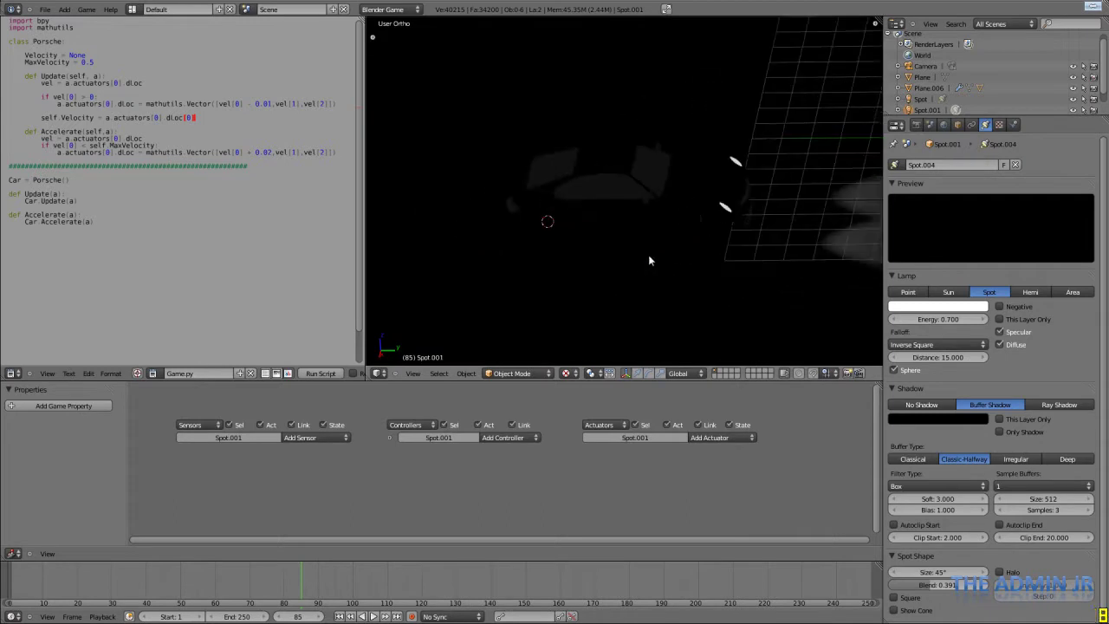
{"action": "key", "text": "shift+a"}
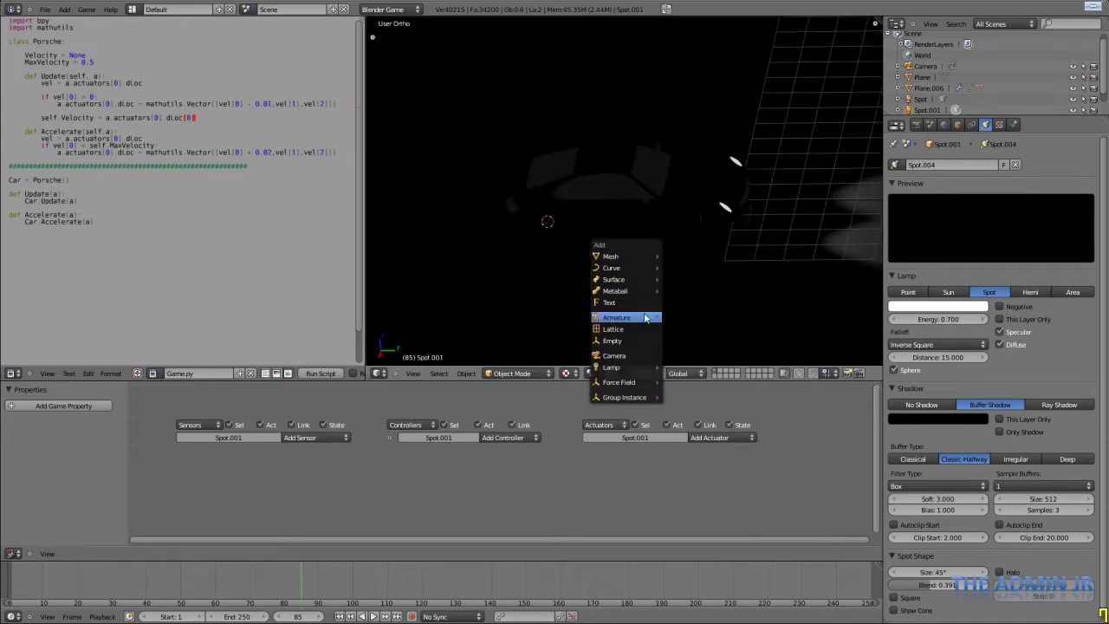
{"action": "mouse_move", "coordinate": [648, 370]}
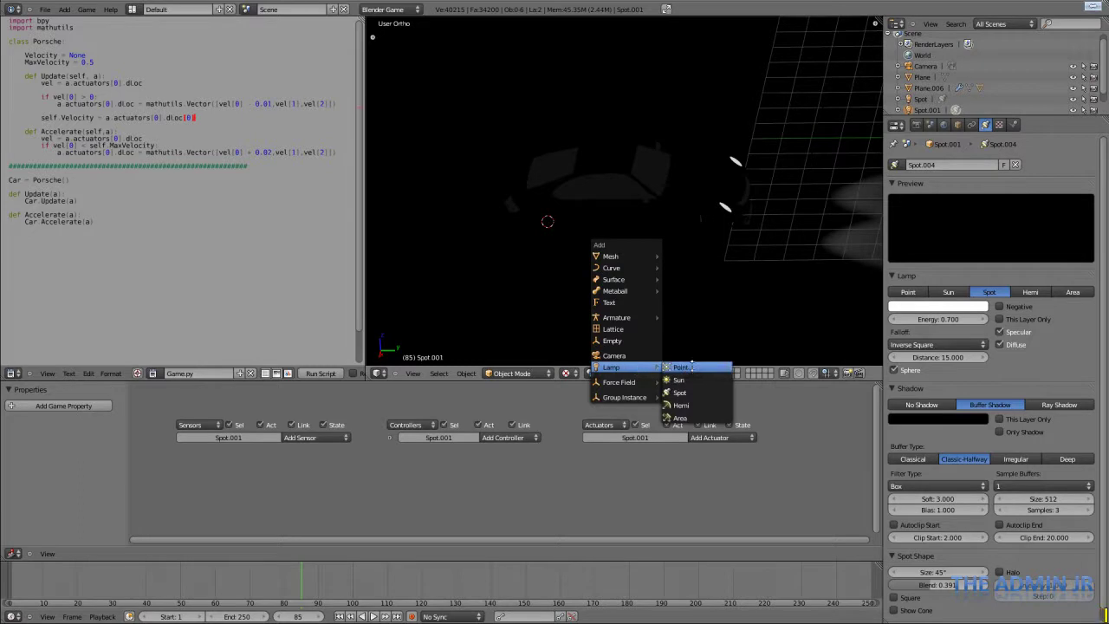
{"action": "left_click", "coordinate": [682, 367]}
{"action": "key", "text": "KP_3"}
{"action": "scroll", "coordinate": [612, 233], "scroll_direction": "up", "scroll_amount": 3}
{"action": "scroll", "coordinate": [552, 211], "scroll_direction": "up", "scroll_amount": 2}
{"action": "key", "text": "g"}
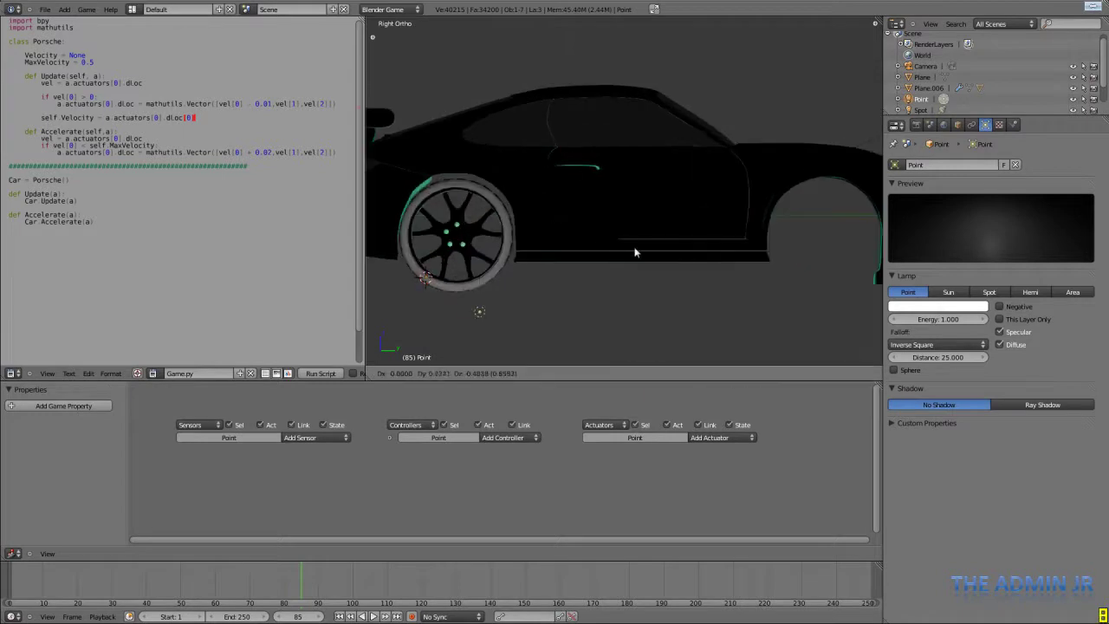
{"action": "left_click", "coordinate": [744, 197]}
- Set the underbody point lamp's falloff distance to 10
{"action": "middle_click_drag", "start_coordinate": [745, 198], "coordinate": [496, 220]}
{"action": "scroll", "coordinate": [641, 214], "scroll_direction": "down", "scroll_amount": 5}
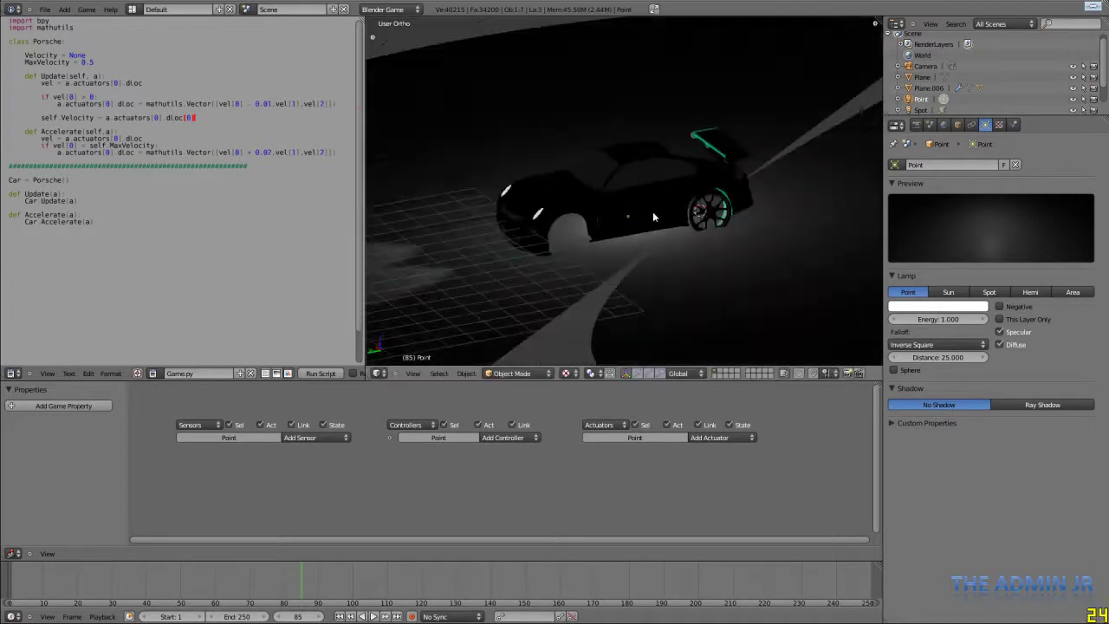
{"action": "middle_click_drag", "start_coordinate": [656, 215], "coordinate": [599, 255]}
{"action": "scroll", "coordinate": [599, 253], "scroll_direction": "up", "scroll_amount": 3}
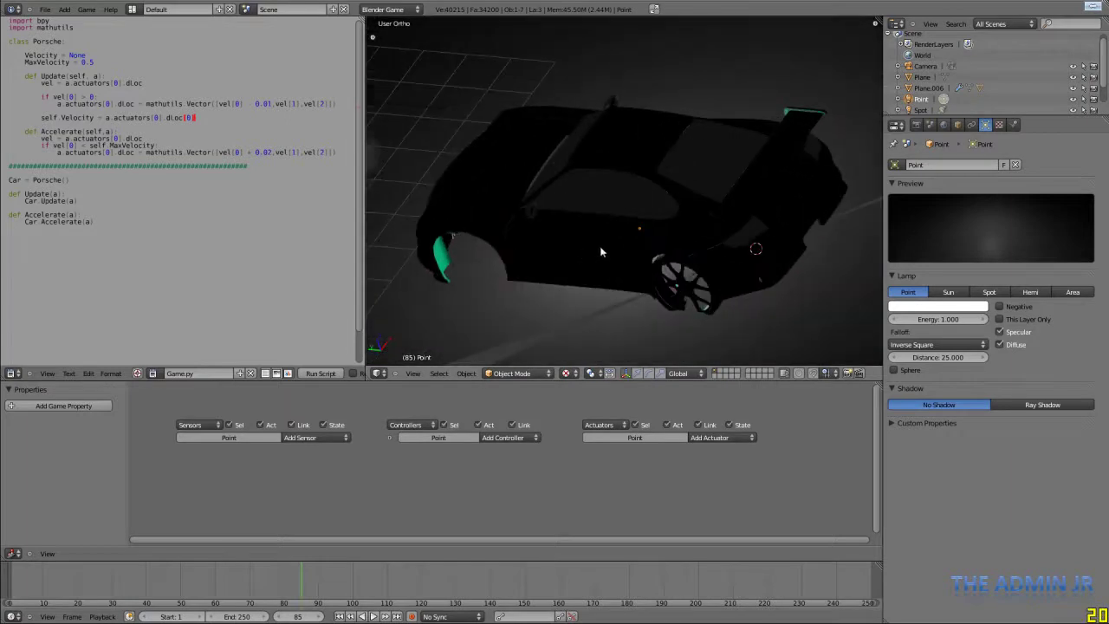
{"action": "left_click", "coordinate": [947, 358]}
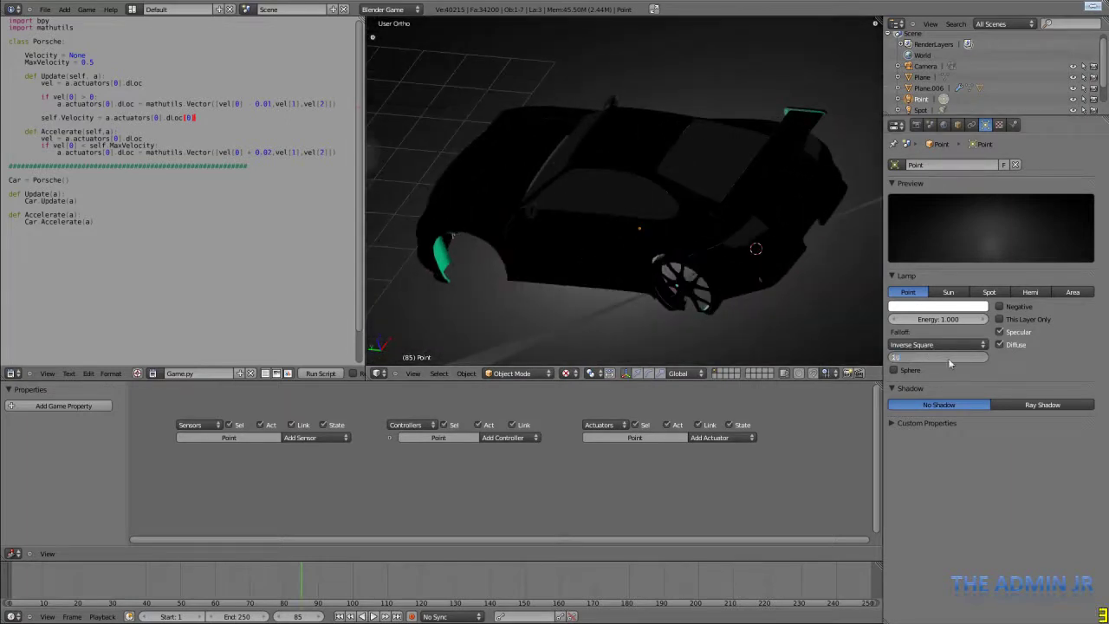
{"action": "key", "text": "Return"}
- Colour the underbody point lamp bright magenta and reduce its energy to about 0.7
{"action": "left_click", "coordinate": [945, 307]}
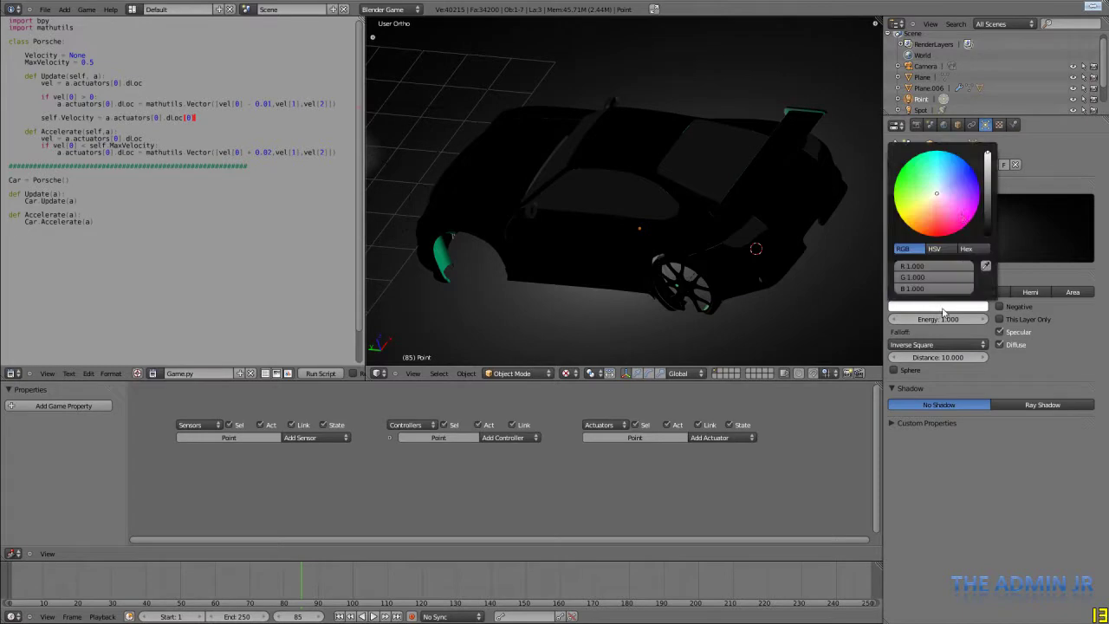
{"action": "left_click", "coordinate": [959, 218]}
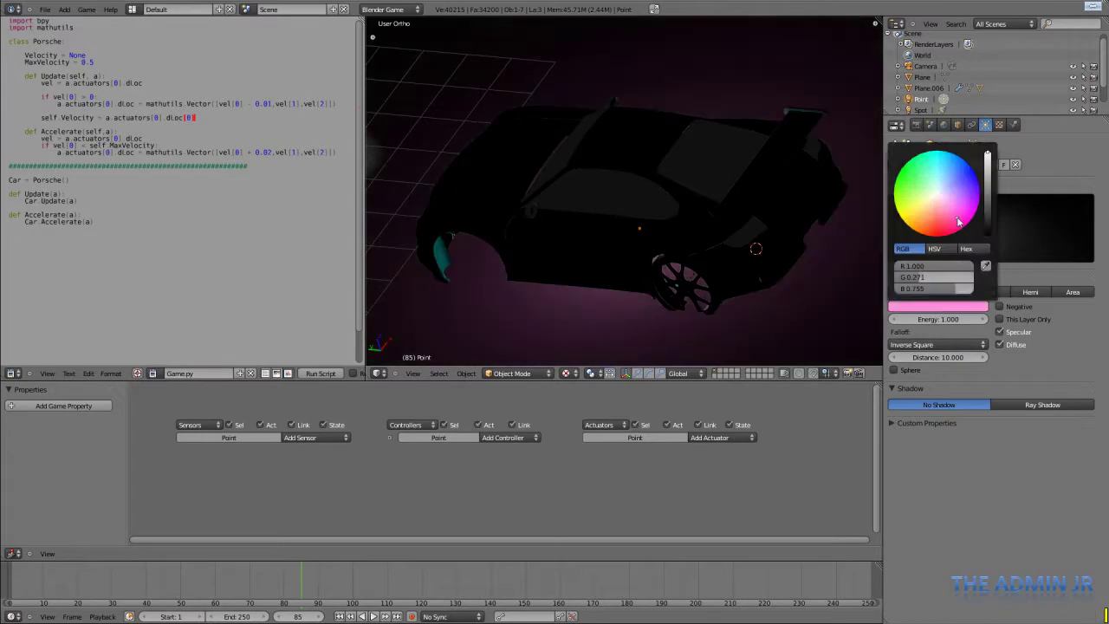
{"action": "left_click_drag", "start_coordinate": [950, 220], "coordinate": [971, 210]}
{"action": "middle_click_drag", "start_coordinate": [716, 240], "coordinate": [710, 211]}
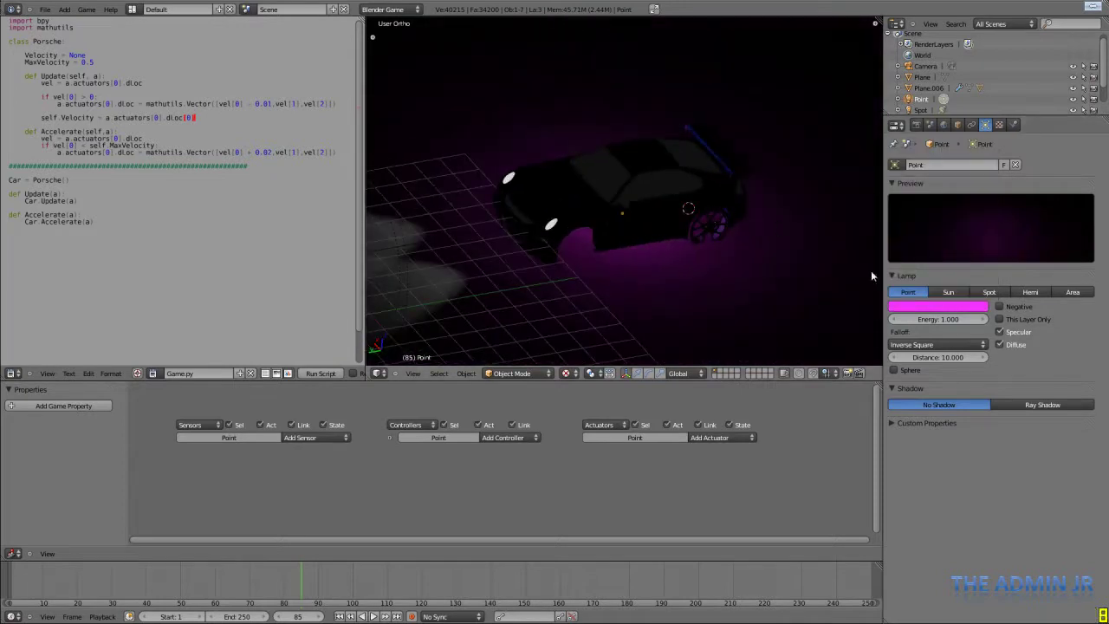
{"action": "left_click", "coordinate": [943, 319]}
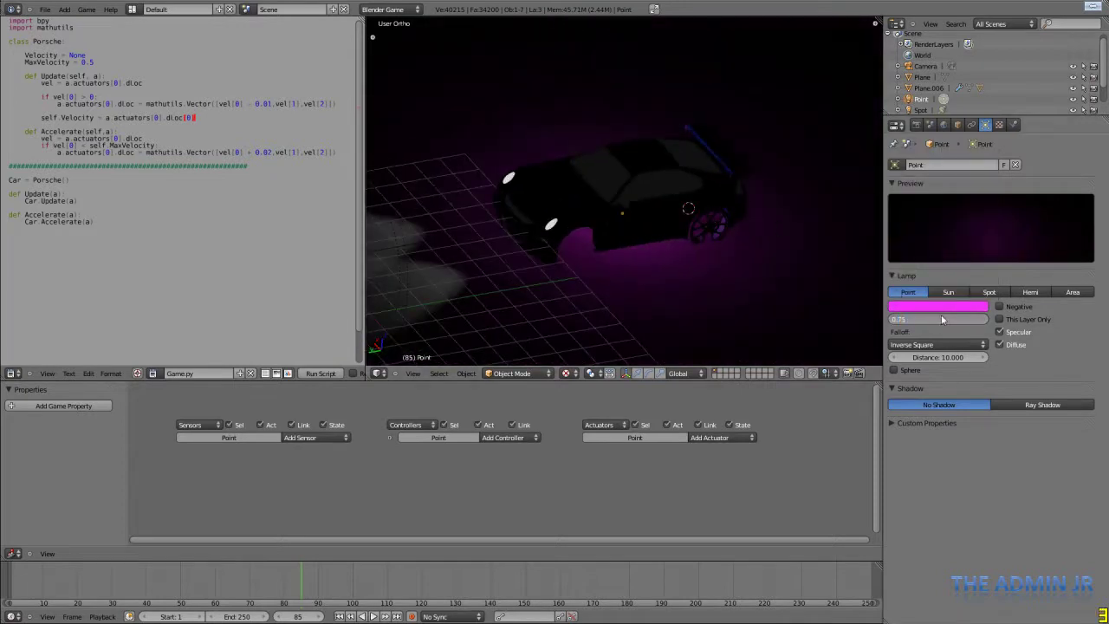
{"action": "key", "text": "Return"}
- Save the file over the existing one and test the scene in the game engine from the camera view
{"action": "middle_click_drag", "start_coordinate": [554, 226], "coordinate": [691, 253]}
{"action": "key", "text": "ctrl+s"}
{"action": "left_click", "coordinate": [590, 217]}
{"action": "key", "text": "KP_0"}
{"action": "key", "text": "p"}
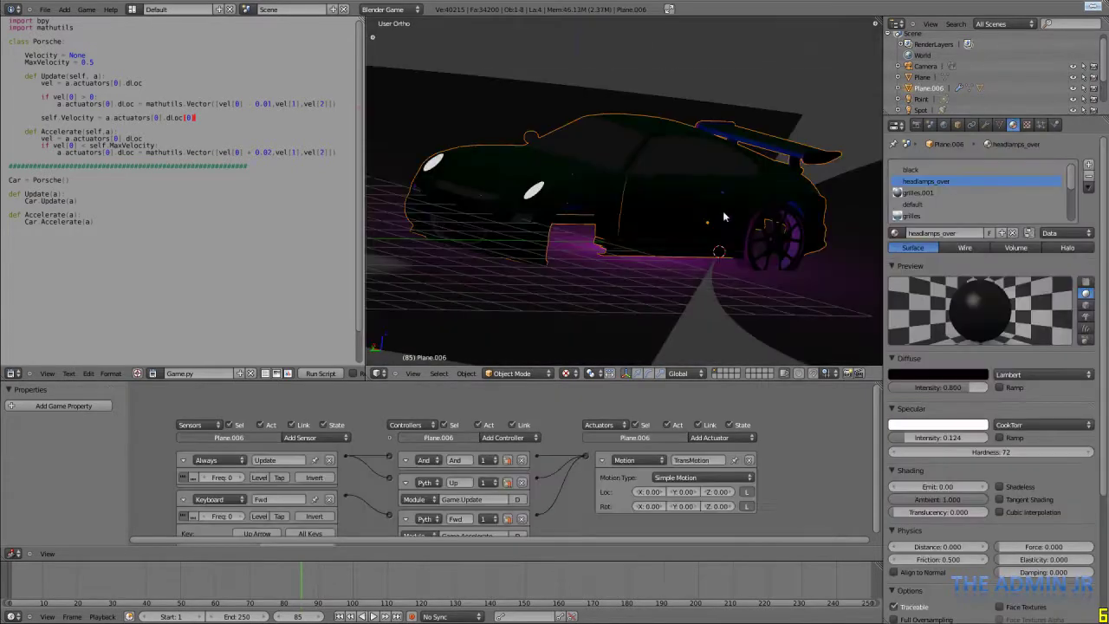
- Choose the car's "mesh" material and set its specular hardness to 80
{"action": "scroll", "coordinate": [725, 217], "scroll_direction": "up", "scroll_amount": 5}
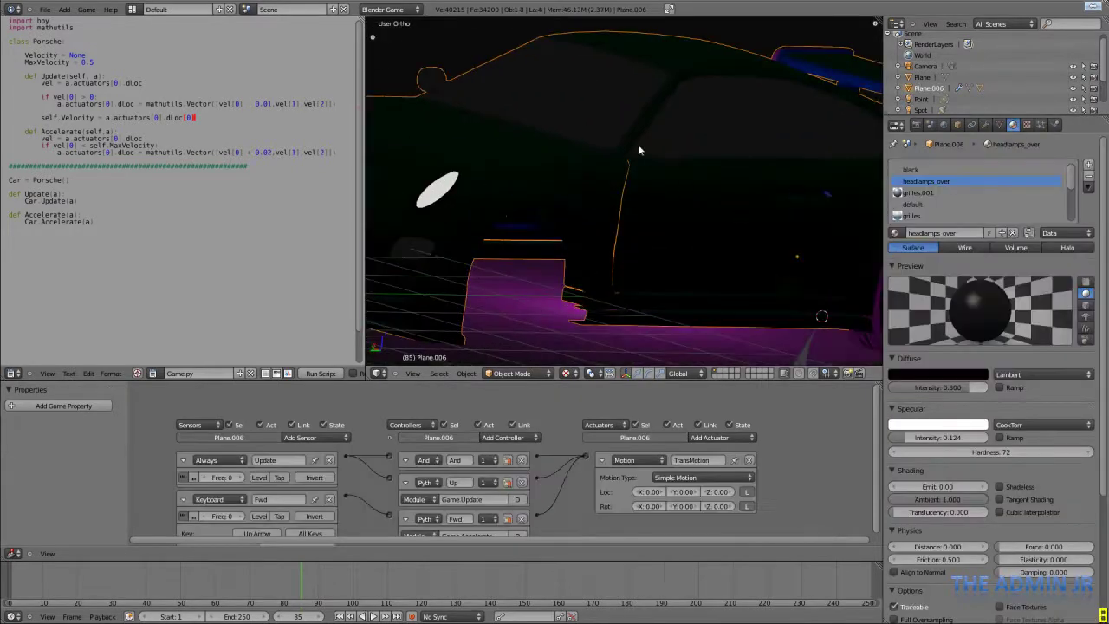
{"action": "scroll", "coordinate": [924, 192], "scroll_direction": "down", "scroll_amount": 3}
{"action": "scroll", "coordinate": [916, 215], "scroll_direction": "down", "scroll_amount": 2}
{"action": "left_click", "coordinate": [914, 205]}
{"action": "scroll", "coordinate": [1036, 362], "scroll_direction": "down", "scroll_amount": 2}
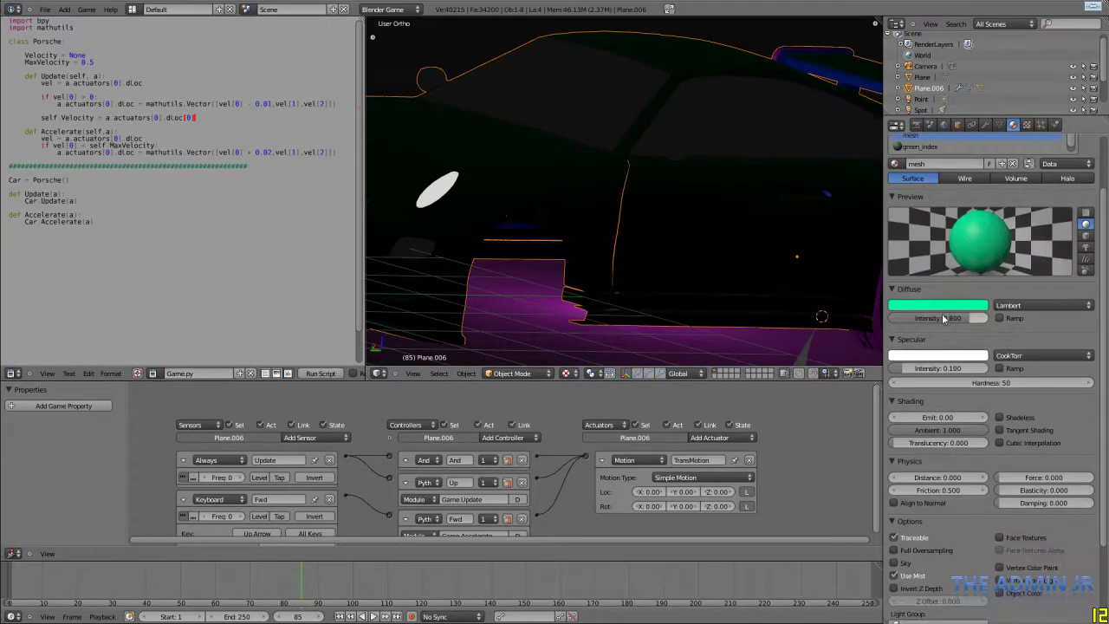
{"action": "middle_click_drag", "start_coordinate": [570, 159], "coordinate": [687, 200]}
{"action": "scroll", "coordinate": [688, 200], "scroll_direction": "down", "scroll_amount": 4}
{"action": "scroll", "coordinate": [802, 199], "scroll_direction": "down", "scroll_amount": 2}
{"action": "middle_click_drag", "start_coordinate": [806, 199], "coordinate": [753, 241]}
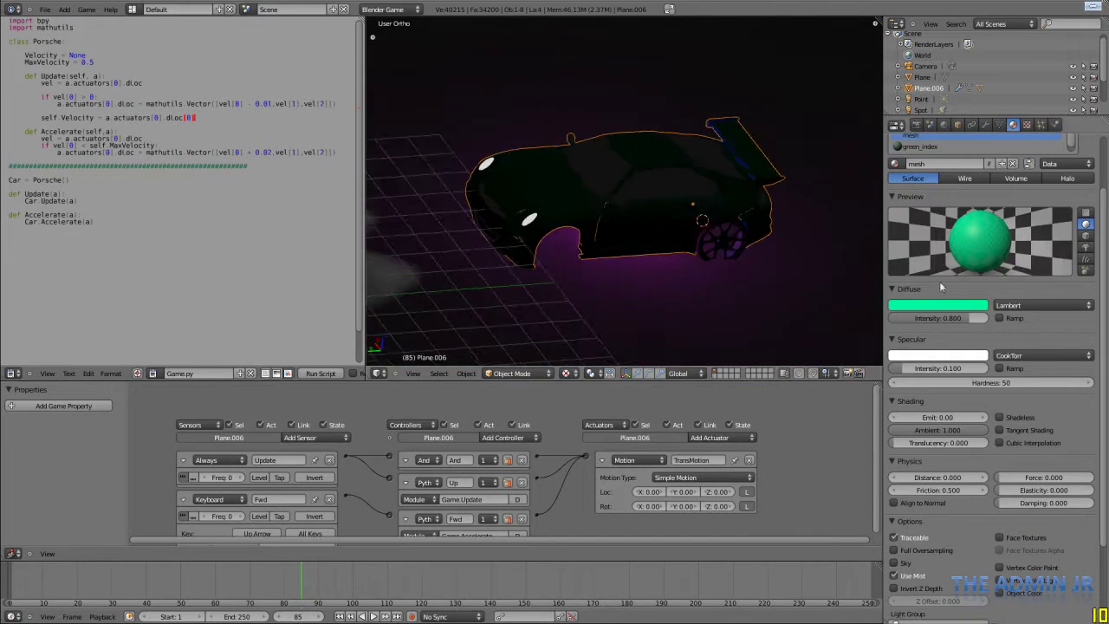
{"action": "left_click", "coordinate": [998, 382]}
{"action": "type", "text": "511"}
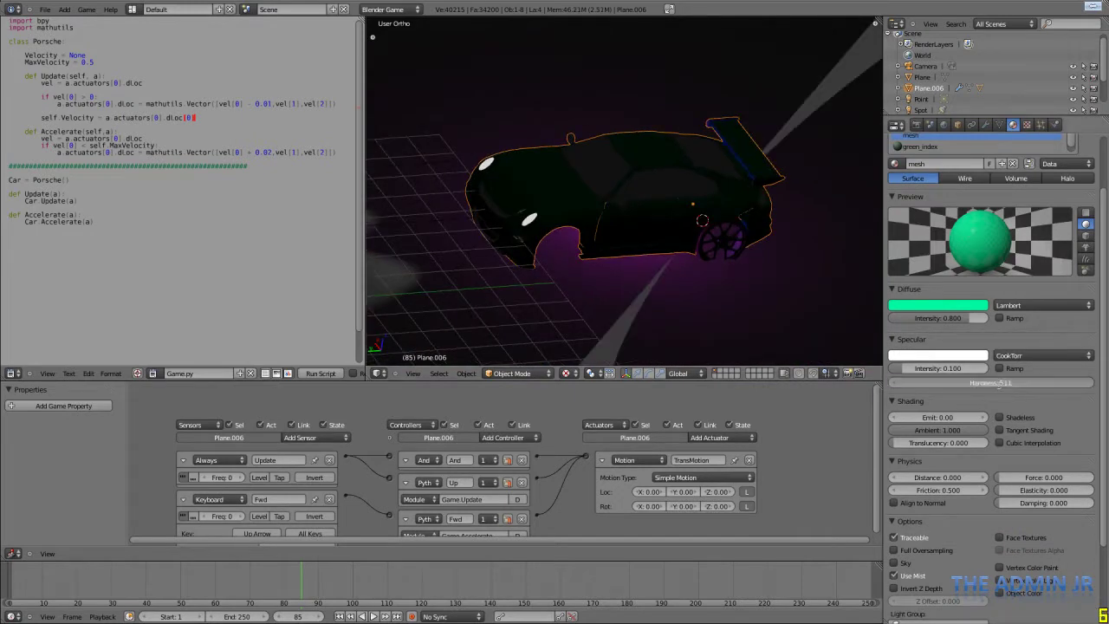
{"action": "key", "text": "Return"}
- Set the specular intensity of the car's "mesh" material to 0.35, previewing it on a sphere
{"action": "scroll", "coordinate": [752, 266], "scroll_direction": "up", "scroll_amount": 5}
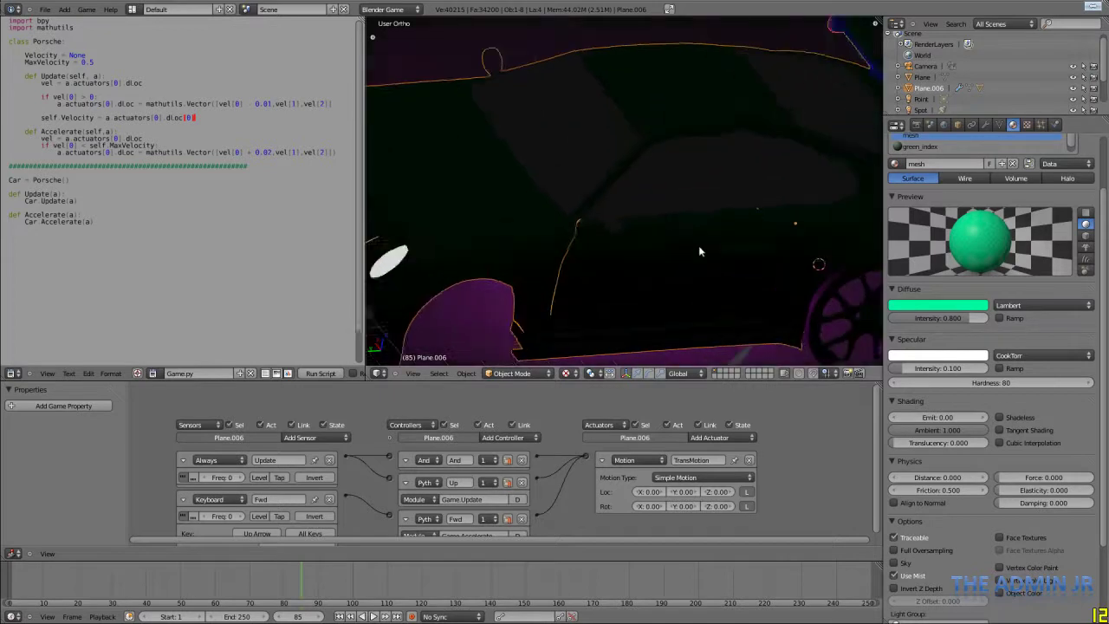
{"action": "scroll", "coordinate": [658, 250], "scroll_direction": "down", "scroll_amount": 2}
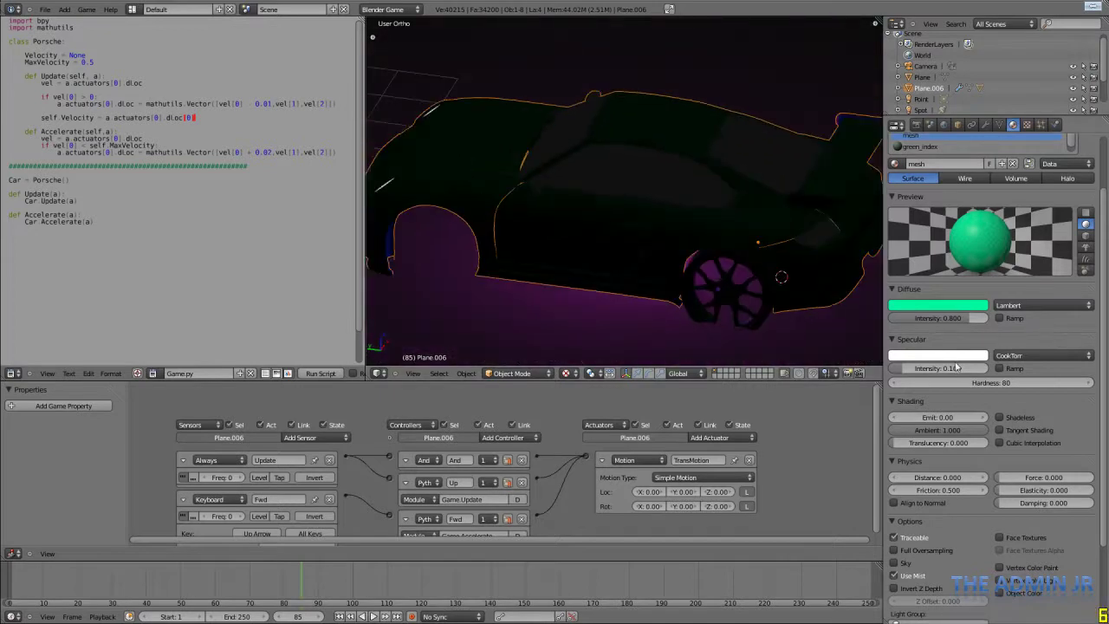
{"action": "scroll", "coordinate": [952, 402], "scroll_direction": "down", "scroll_amount": 5}
{"action": "scroll", "coordinate": [1083, 368], "scroll_direction": "up", "scroll_amount": 5}
{"action": "left_click", "coordinate": [1086, 236]}
{"action": "left_click", "coordinate": [1085, 224]}
{"action": "left_click_drag", "start_coordinate": [927, 370], "coordinate": [953, 368]}
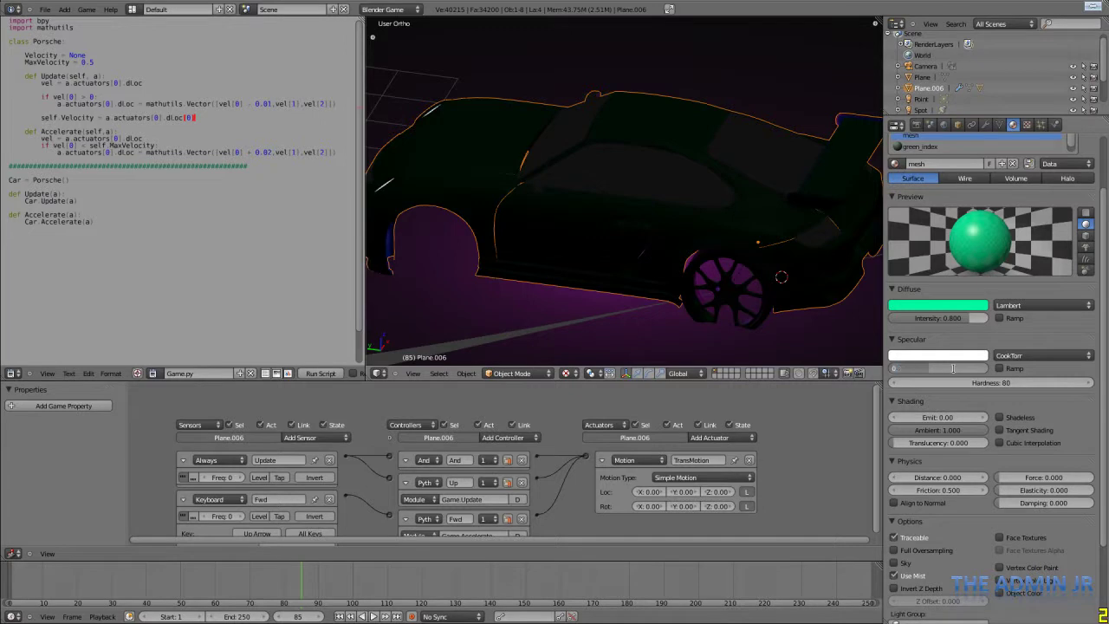
{"action": "left_click", "coordinate": [953, 369]}
{"action": "type", "text": "0.35"}
{"action": "key", "text": "Return"}
- Raise the "mesh" material's specular hardness and inspect the car's bodywork up close
{"action": "left_click_drag", "start_coordinate": [998, 385], "coordinate": [1031, 384]}
{"action": "middle_click_drag", "start_coordinate": [698, 232], "coordinate": [687, 264]}
{"action": "scroll", "coordinate": [713, 249], "scroll_direction": "up", "scroll_amount": 6}
{"action": "scroll", "coordinate": [715, 249], "scroll_direction": "down", "scroll_amount": 4}
{"action": "scroll", "coordinate": [686, 275], "scroll_direction": "down", "scroll_amount": 5}
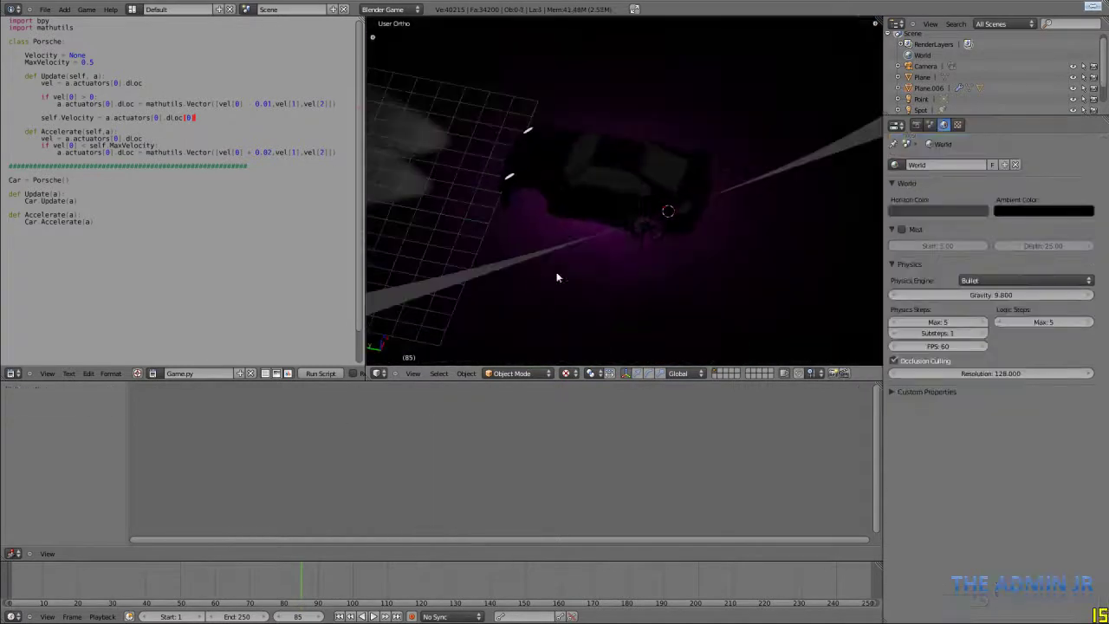
- Add a second point lamp and move it, in the right side view, to just above the car's windscreen
{"action": "key", "text": "shift+a"}
{"action": "mouse_move", "coordinate": [630, 275]}
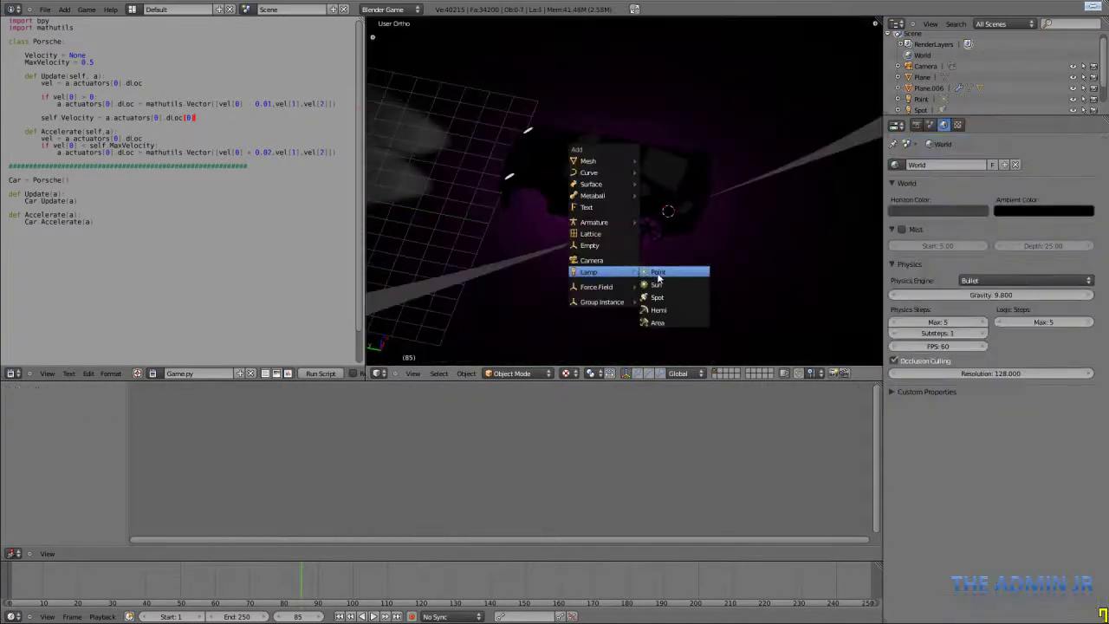
{"action": "left_click", "coordinate": [658, 273]}
{"action": "key", "text": "KP_1"}
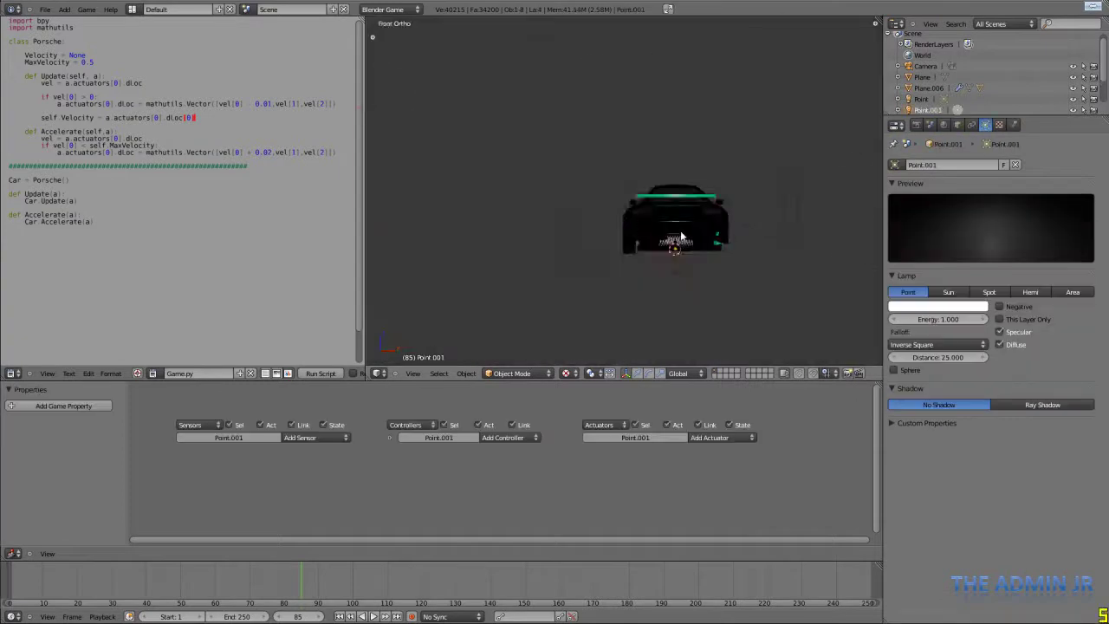
{"action": "key", "text": "KP_3"}
{"action": "key", "text": "g"}
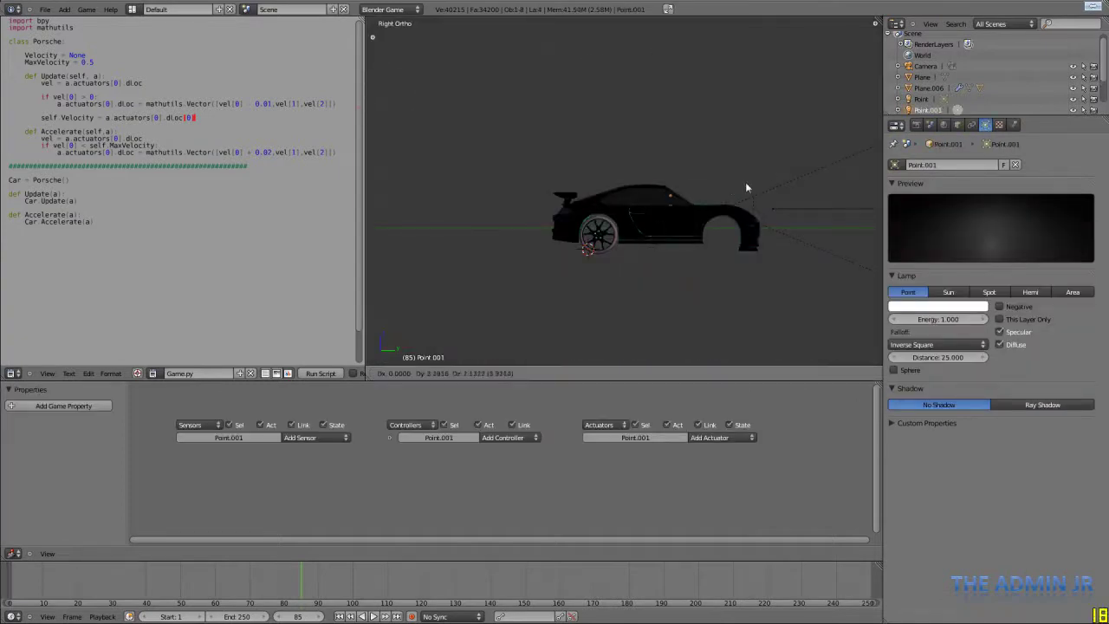
{"action": "left_click", "coordinate": [765, 170]}
{"action": "middle_click_drag", "start_coordinate": [765, 170], "coordinate": [598, 247]}
{"action": "scroll", "coordinate": [547, 250], "scroll_direction": "up", "scroll_amount": 5}
{"action": "scroll", "coordinate": [547, 249], "scroll_direction": "down", "scroll_amount": 5}
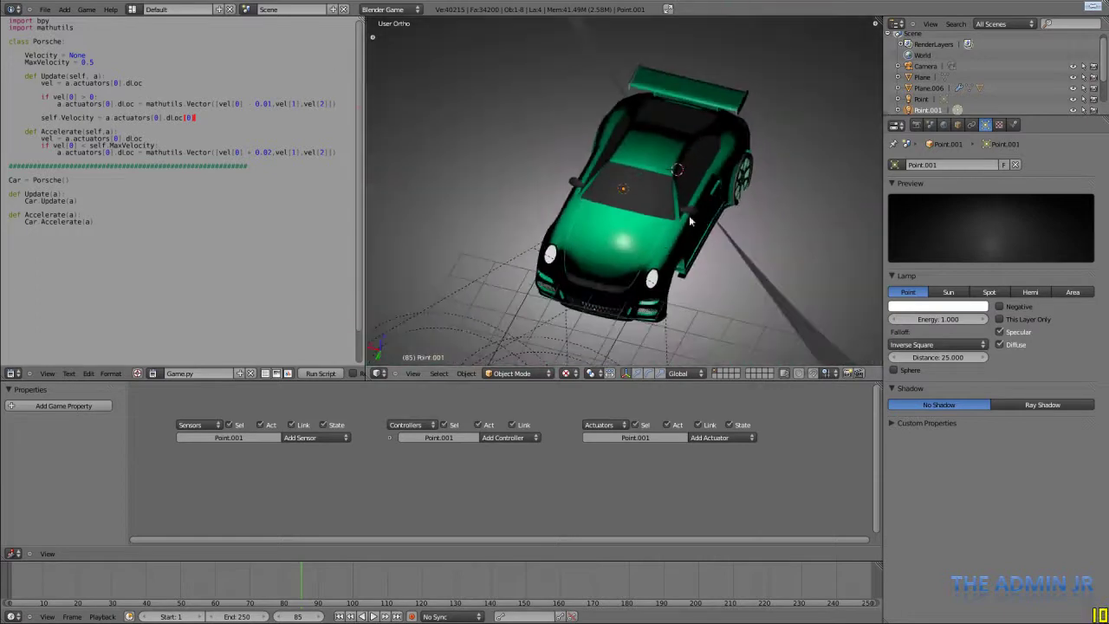
- Shift the new point lamp slightly above the car's front and set its energy to 0.01
{"action": "key", "text": "g"}
{"action": "left_click", "coordinate": [658, 235]}
{"action": "left_click", "coordinate": [947, 318]}
{"action": "key", "text": "Return"}
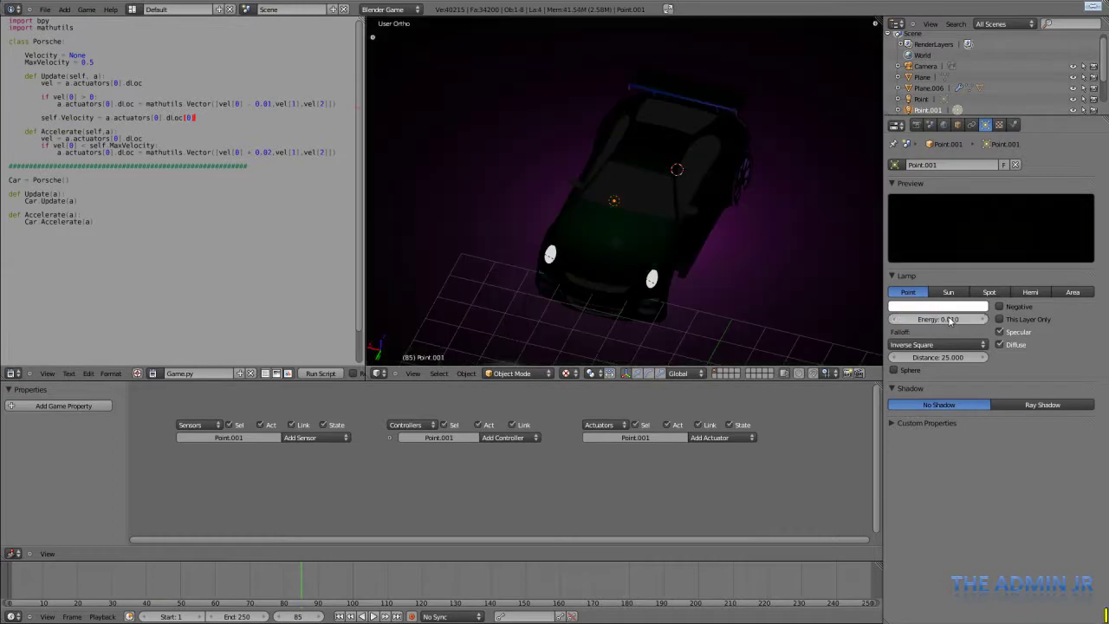
- Duplicate the dim point lamp twice in the top view, placing one copy on each side of the car
{"action": "middle_click_drag", "start_coordinate": [708, 224], "coordinate": [662, 245]}
{"action": "middle_click_drag", "start_coordinate": [707, 176], "coordinate": [690, 219]}
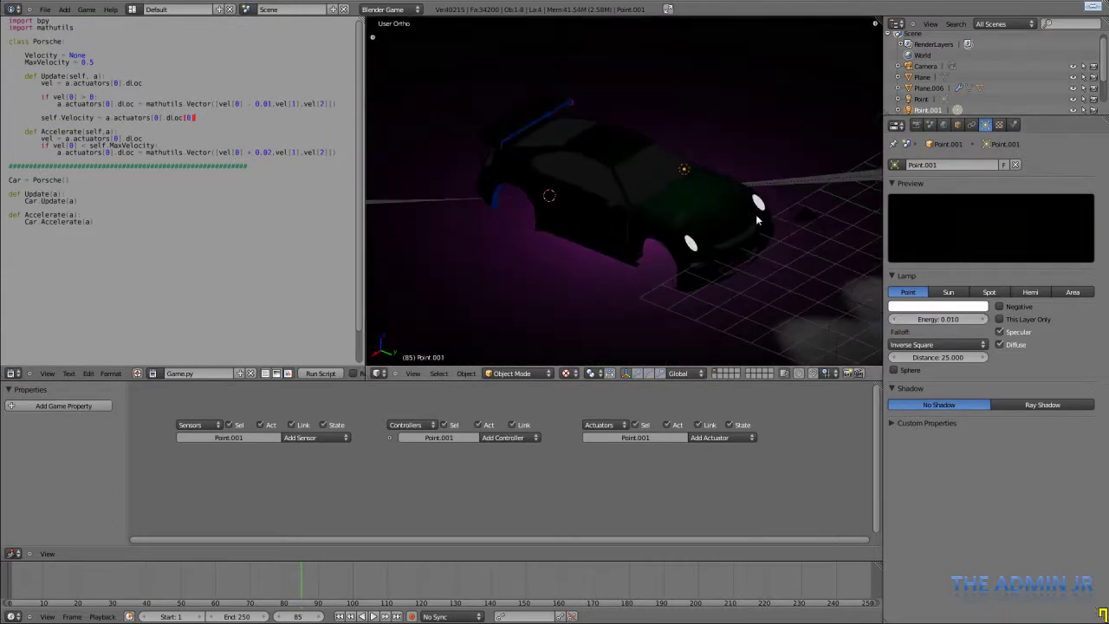
{"action": "key", "text": "KP_7"}
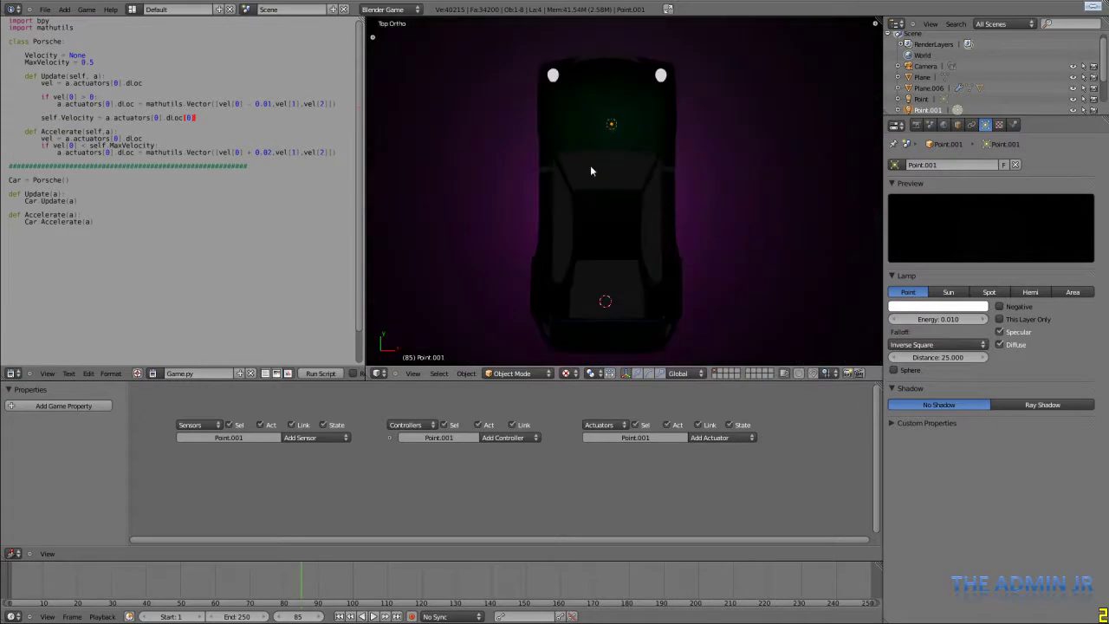
{"action": "key", "text": "shift+d"}
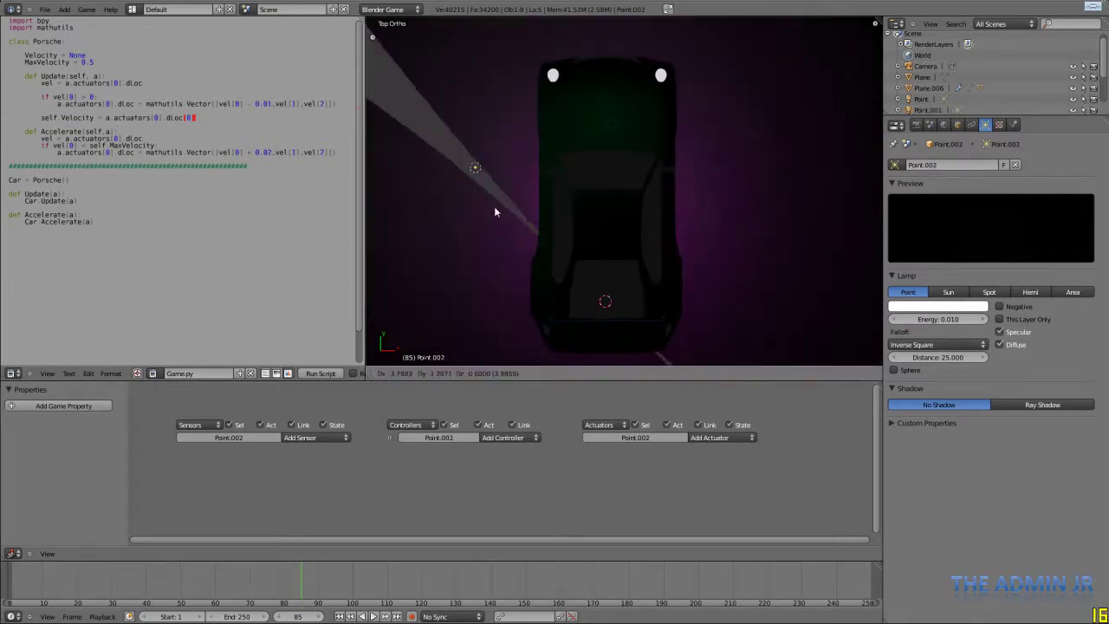
{"action": "left_click", "coordinate": [499, 193]}
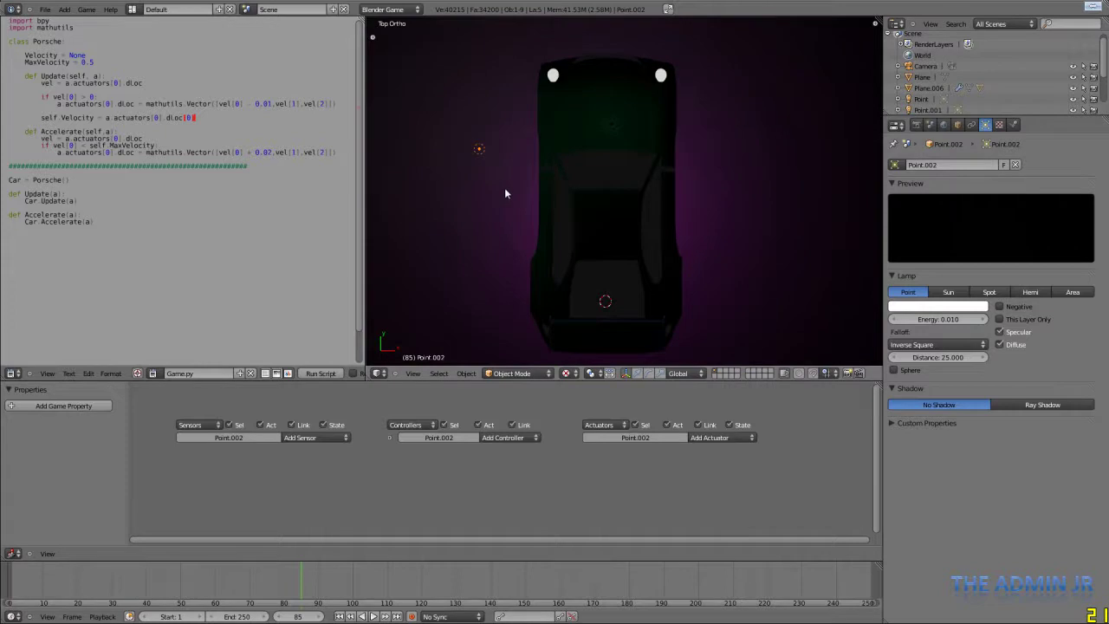
{"action": "key", "text": "shift+d"}
{"action": "left_click", "coordinate": [740, 201]}
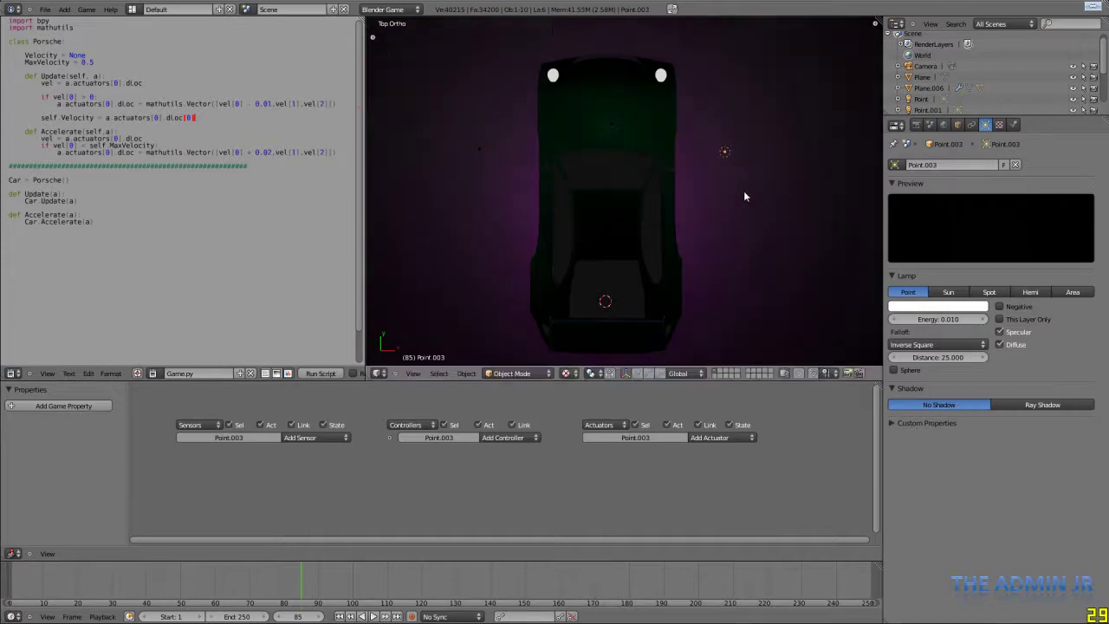
- Parent the magenta point lamp, the three dim point lamps and both headlight spot lamps to the car body, and save the file
{"action": "middle_click_drag", "start_coordinate": [681, 221], "coordinate": [568, 225]}
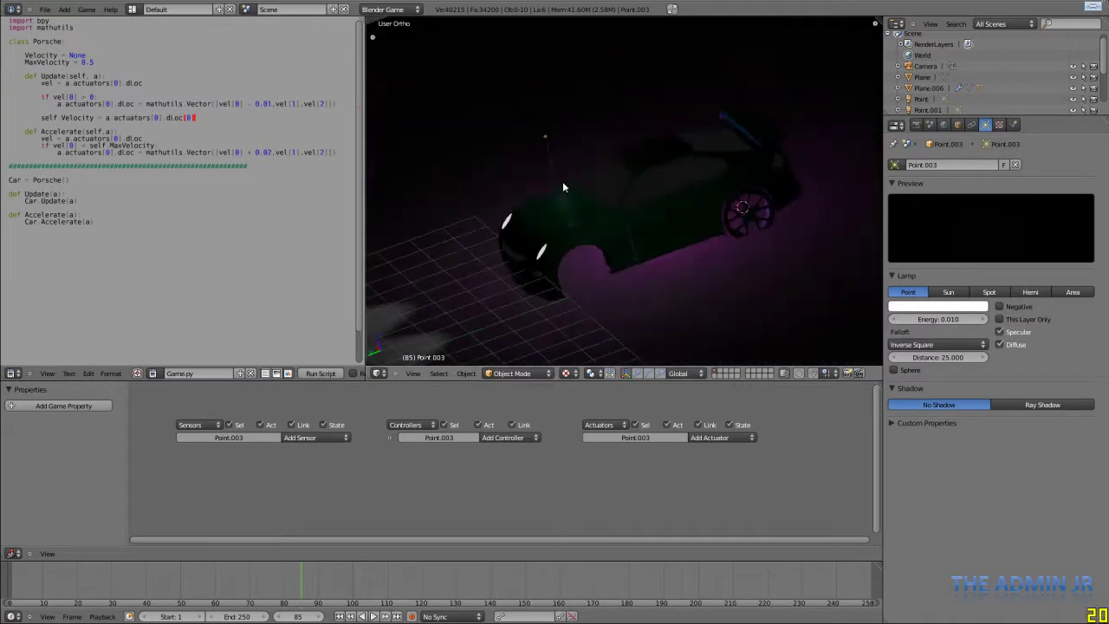
{"action": "right_click", "coordinate": [556, 177]}
{"action": "right_click", "coordinate": [546, 137]}
{"action": "right_click", "coordinate": [546, 137]}
{"action": "right_click", "coordinate": [561, 180], "text": "shift"}
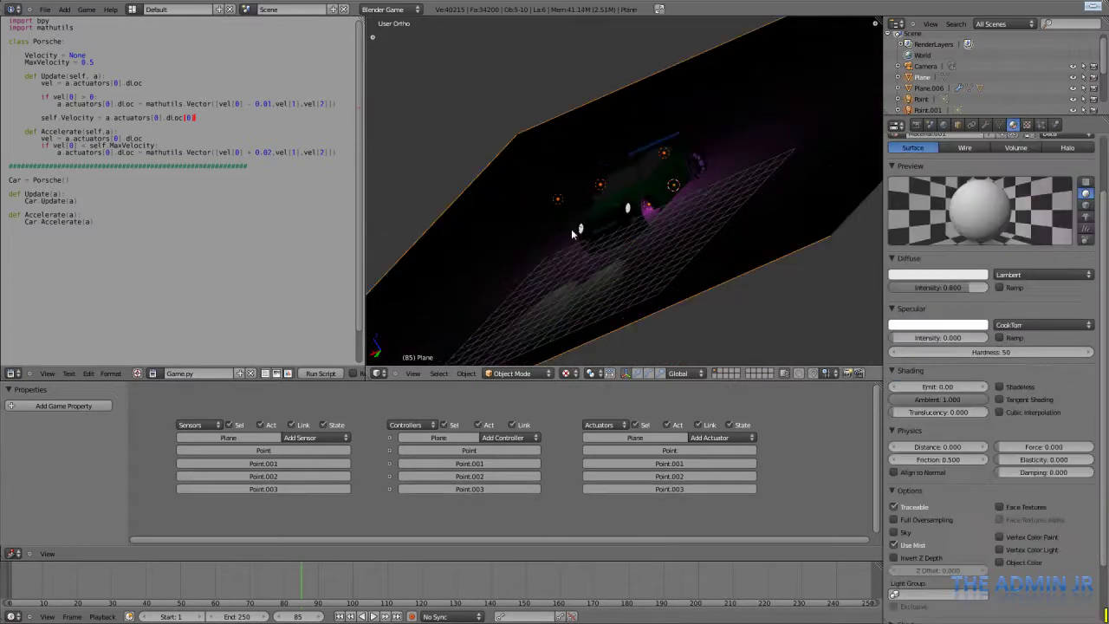
{"action": "right_click", "coordinate": [571, 229]}
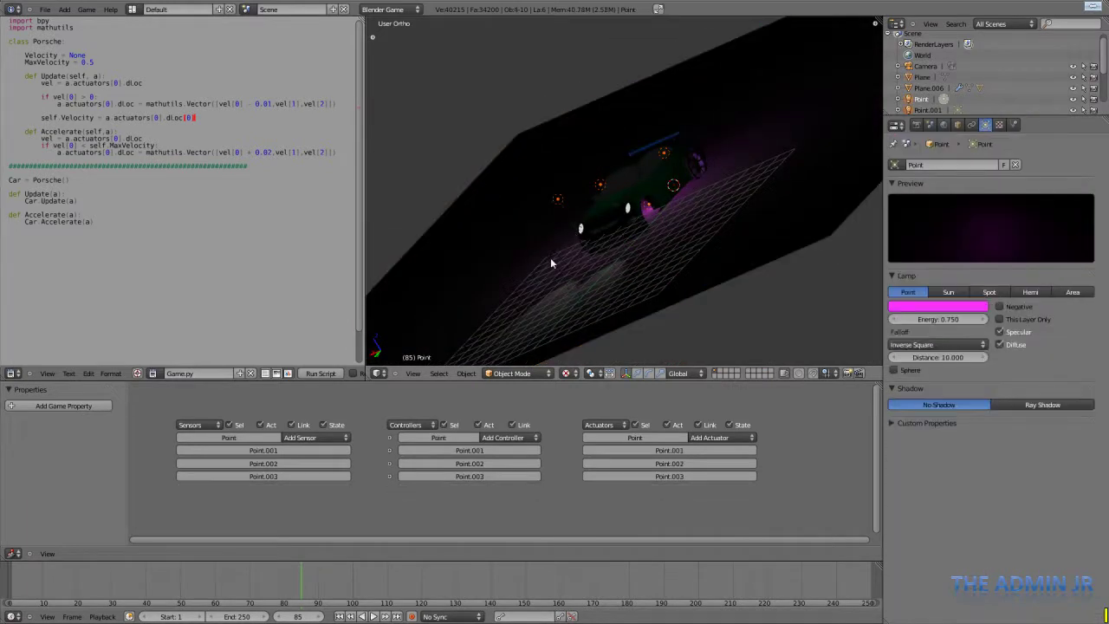
{"action": "right_click", "coordinate": [550, 257], "text": "shift"}
{"action": "right_click", "coordinate": [600, 247], "text": "shift"}
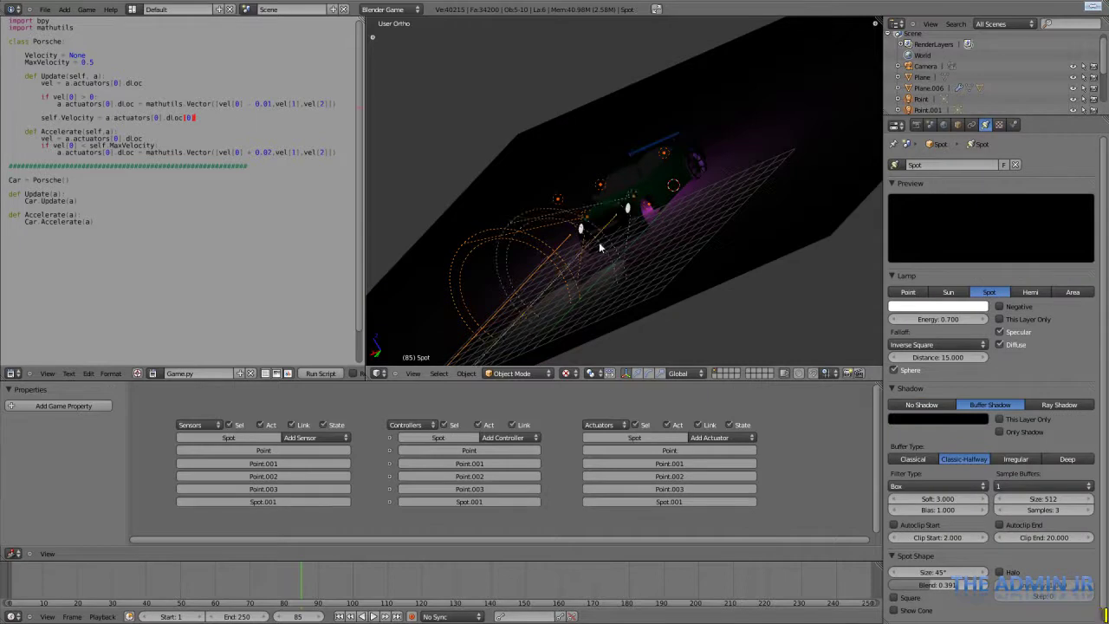
{"action": "middle_click_drag", "start_coordinate": [600, 247], "coordinate": [609, 176]}
{"action": "right_click", "coordinate": [610, 171], "text": "shift"}
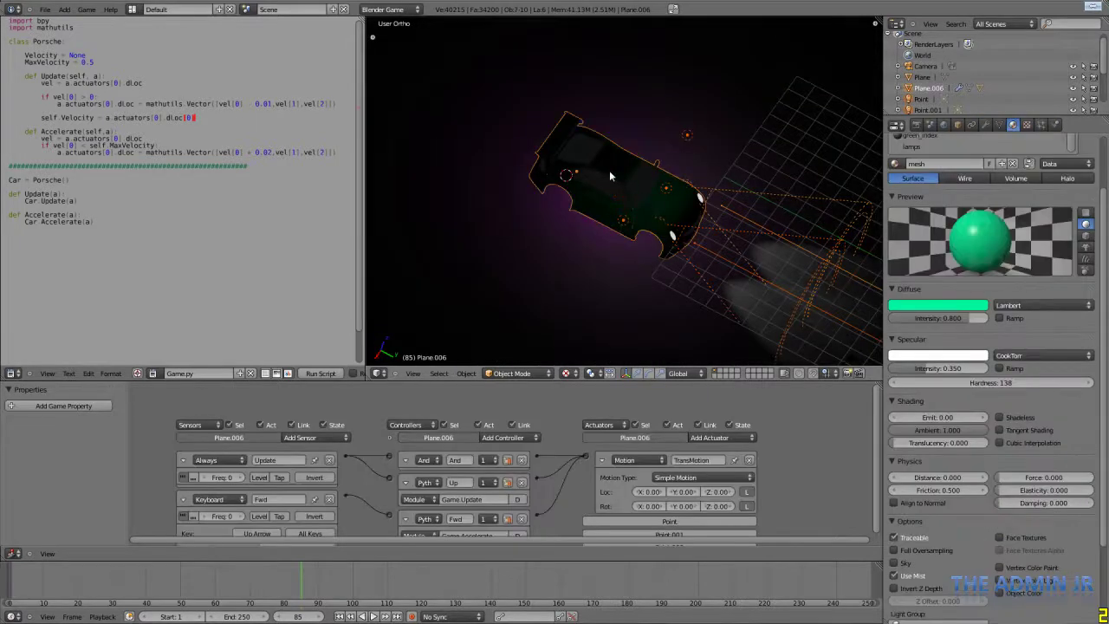
{"action": "key", "text": "ctrl+p"}
{"action": "left_click", "coordinate": [610, 171]}
{"action": "key", "text": "a"}
{"action": "key", "text": "ctrl+s"}
- Run the game and drive the car forward to test the attached lamps, ending the game after the test
{"action": "middle_click_drag", "start_coordinate": [647, 228], "coordinate": [633, 191]}
{"action": "left_click", "coordinate": [716, 199]}
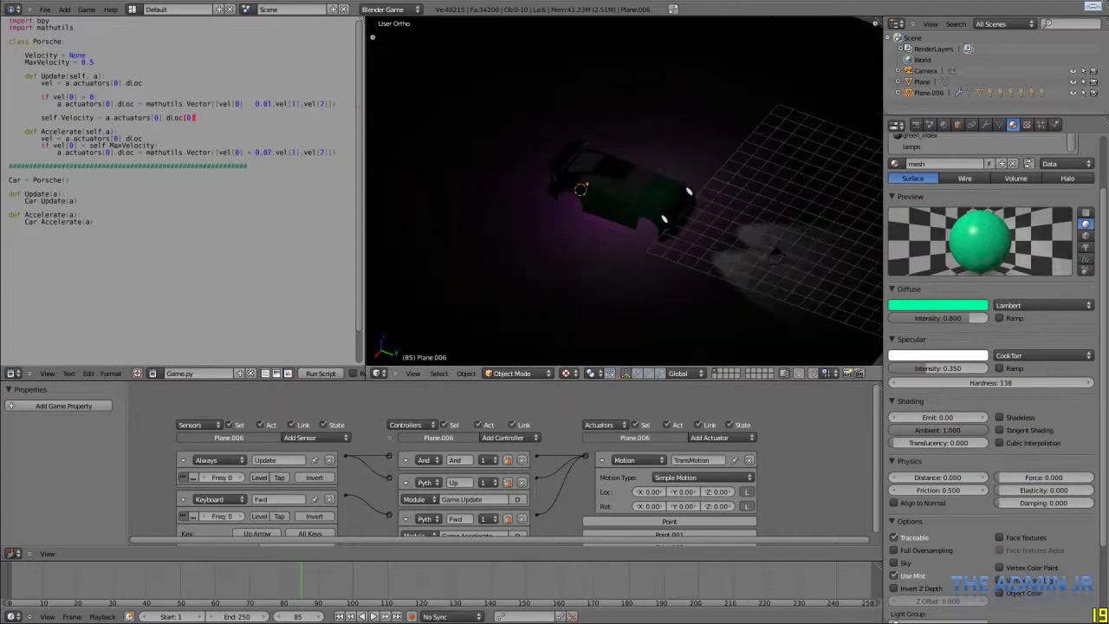
{"action": "key", "text": "p"}
{"action": "key", "text": "Up"}
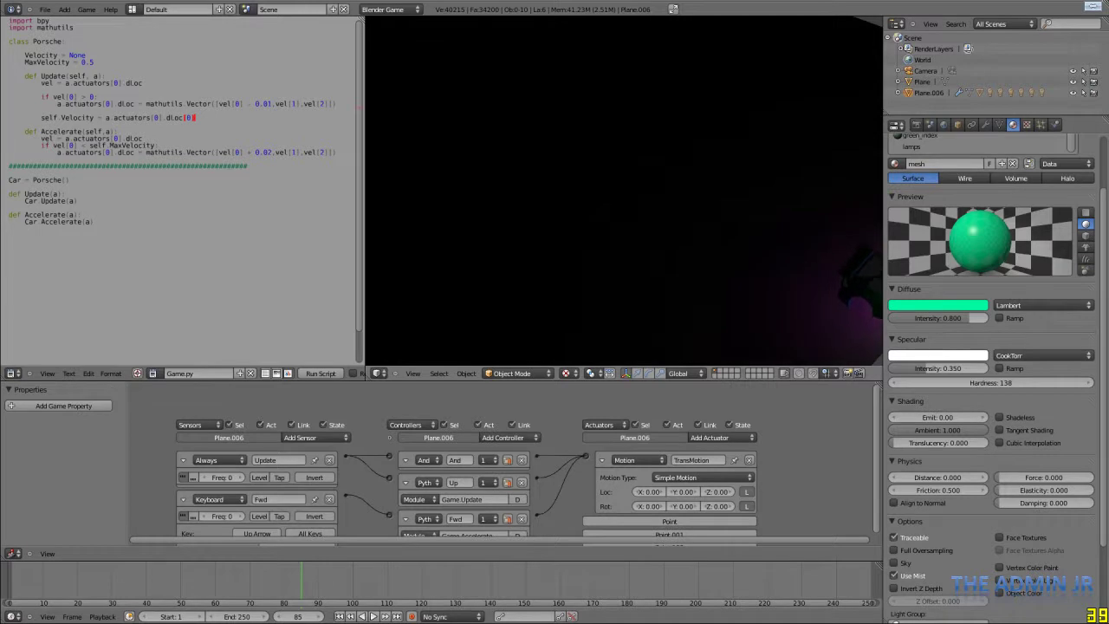
{"action": "key", "text": "Escape"}
- Examine the car in the right side view and bring its material list into view
{"action": "middle_click_drag", "start_coordinate": [671, 195], "coordinate": [713, 216]}
{"action": "scroll", "coordinate": [672, 257], "scroll_direction": "up", "scroll_amount": 4}
{"action": "key", "text": "KP_1"}
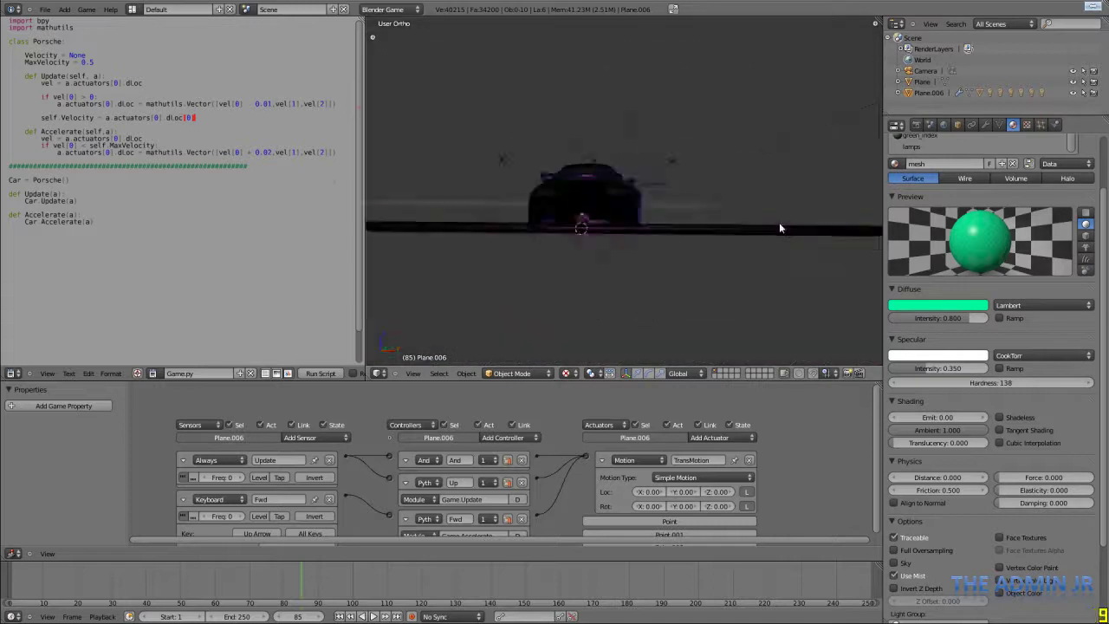
{"action": "key", "text": "KP_3"}
{"action": "scroll", "coordinate": [967, 195], "scroll_direction": "up", "scroll_amount": 3}
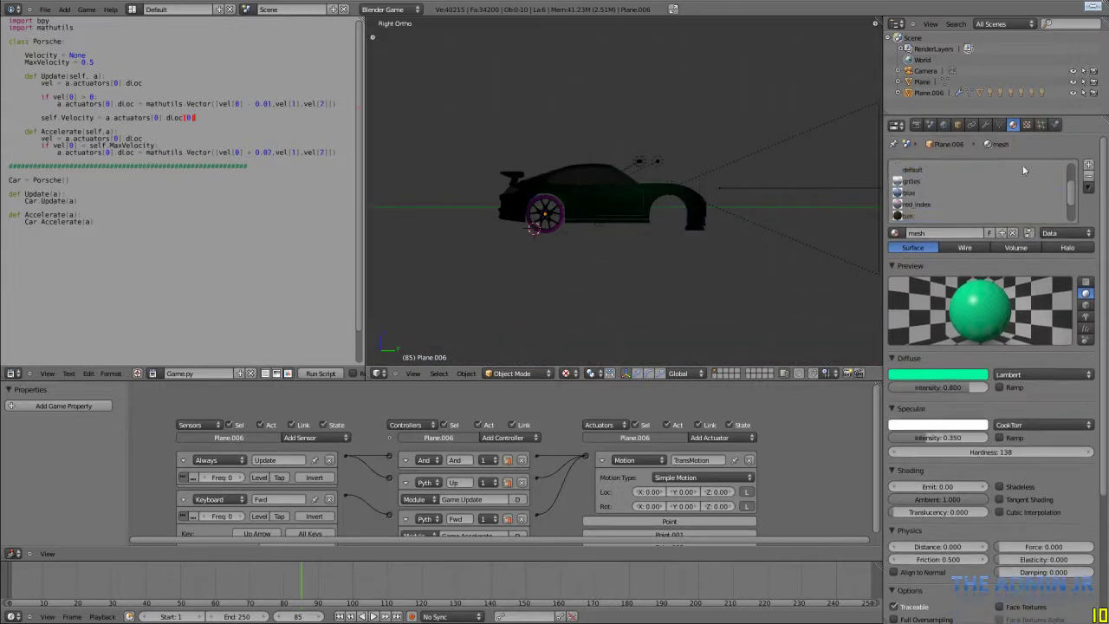